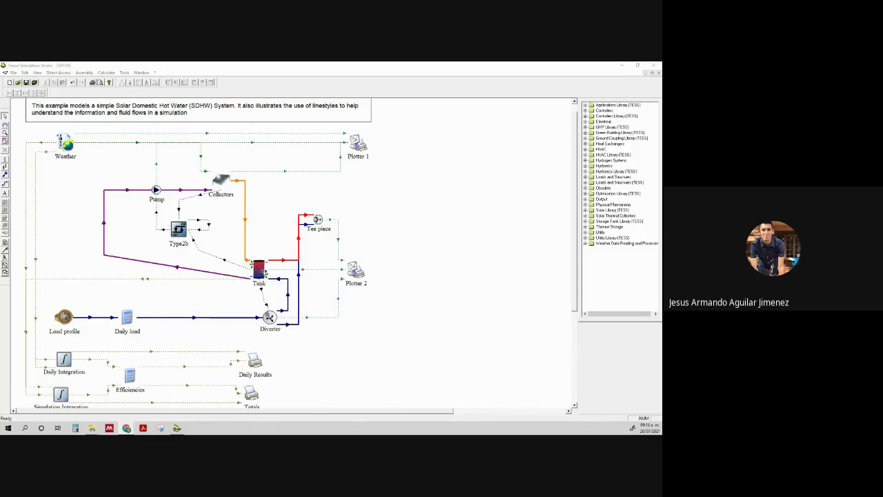
- Examine the TCold equation in the Daily load component and close its equation editor
click(258, 273)
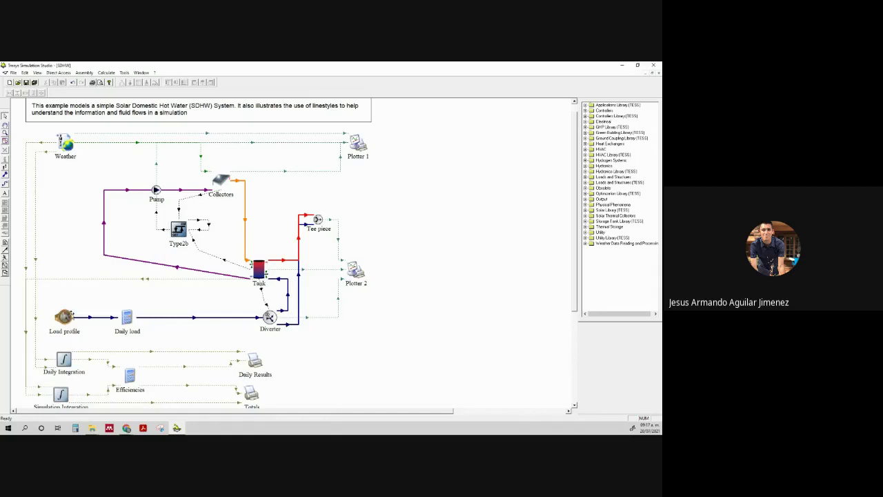
click(69, 318)
click(192, 334)
click(64, 322)
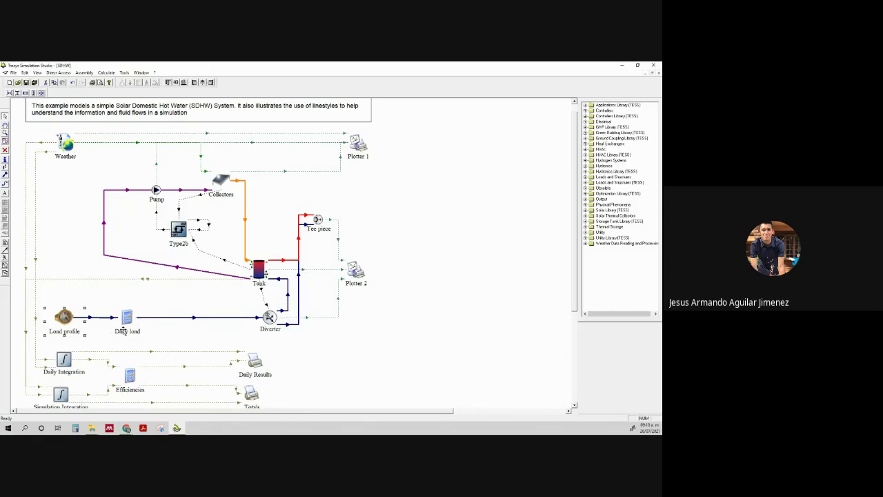
double_click(126, 319)
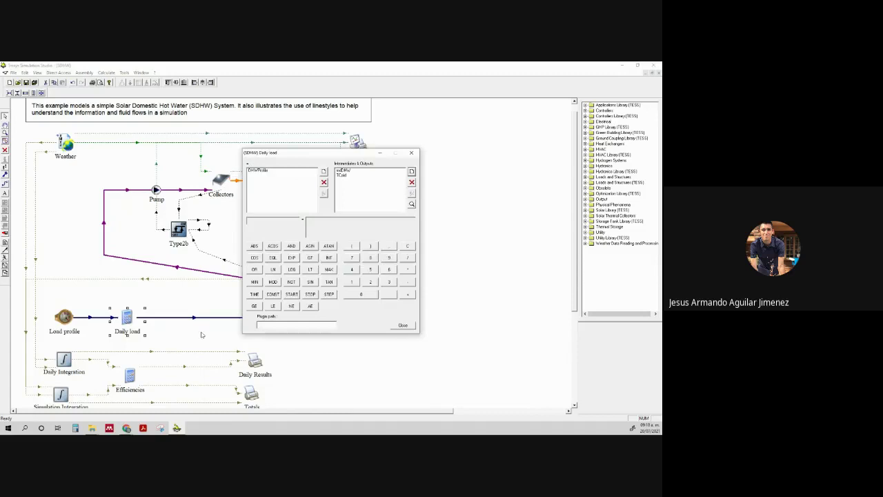
click(344, 174)
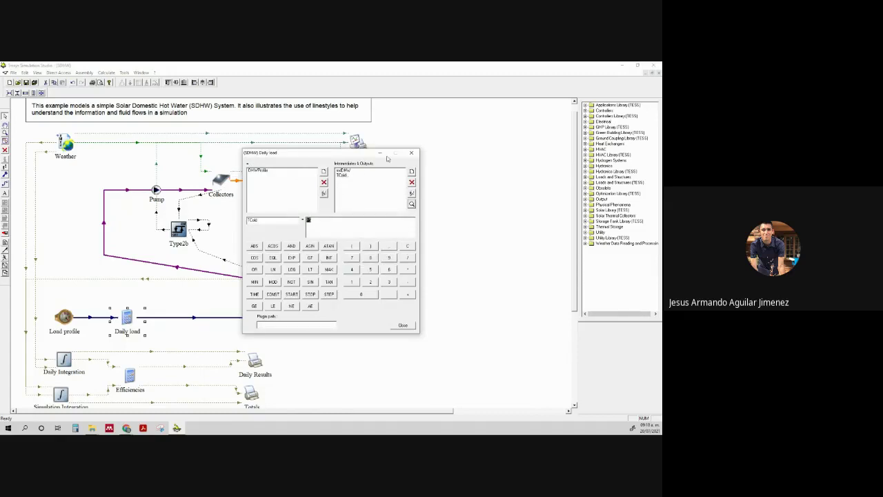
click(411, 153)
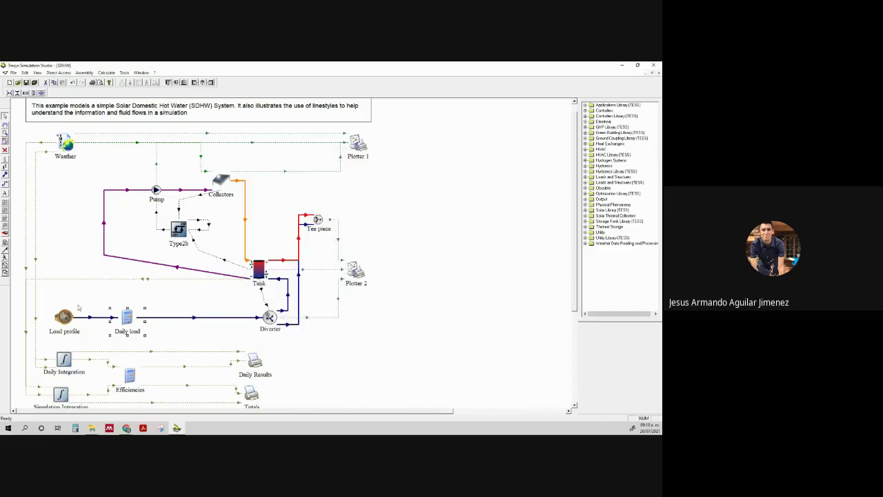
click(79, 307)
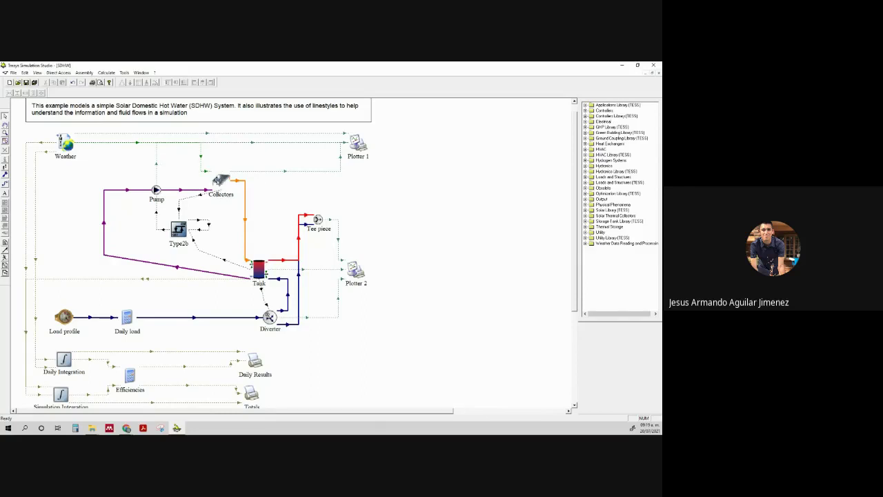
- Review the parameters of the Pump component and close its window
click(156, 190)
click(219, 181)
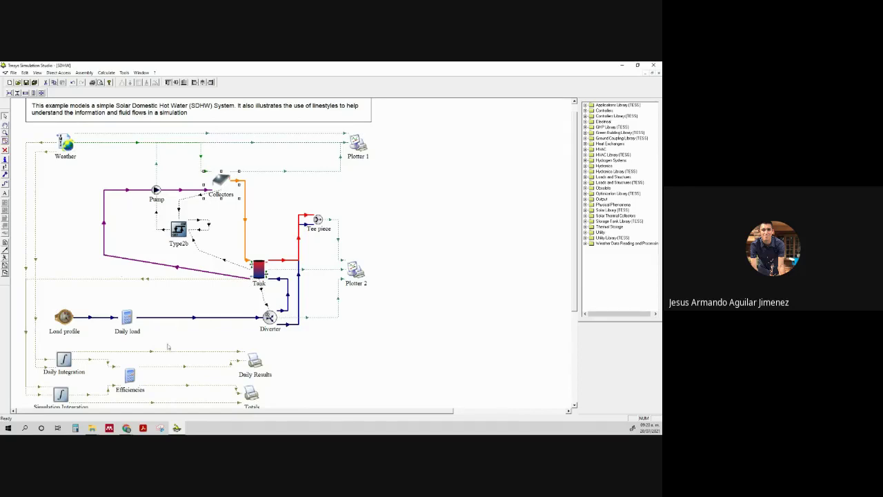
double_click(156, 190)
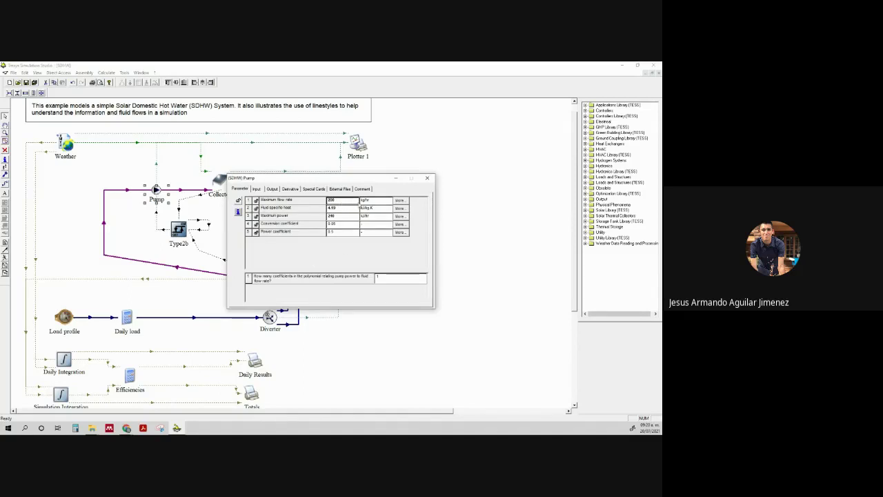
click(427, 178)
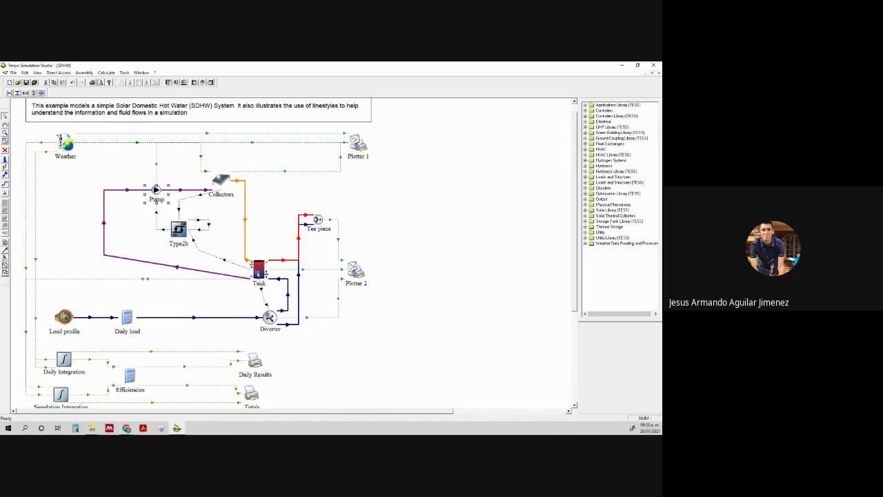
- Trace the fluid connections from the collectors to the tank, from the tank to the pump, and from the tank to the tee piece
click(247, 262)
click(232, 278)
click(245, 246)
click(221, 277)
click(245, 243)
click(212, 274)
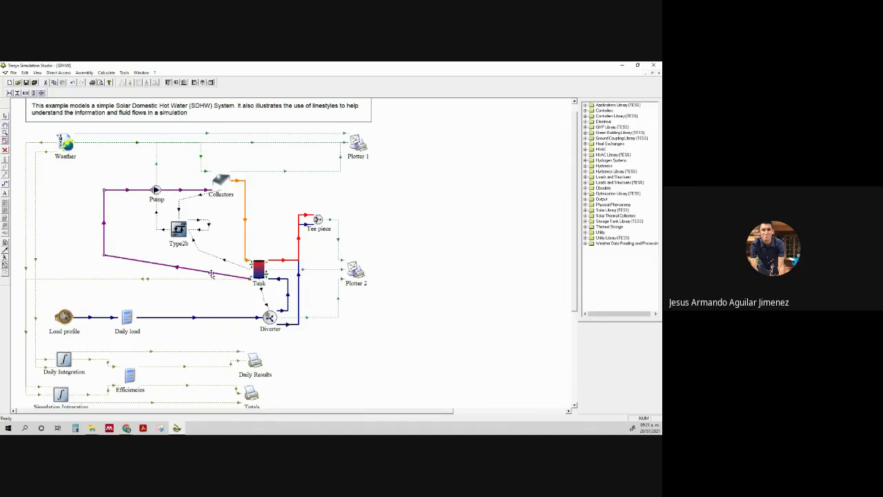
click(287, 261)
click(222, 298)
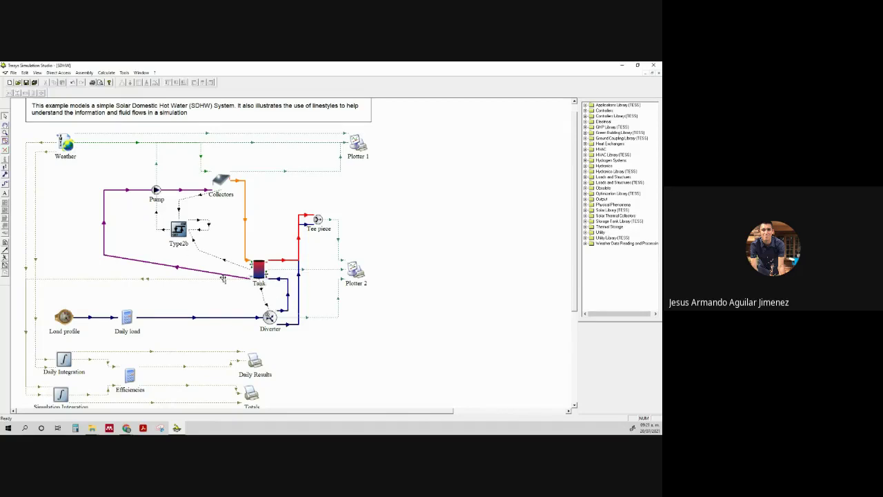
click(245, 237)
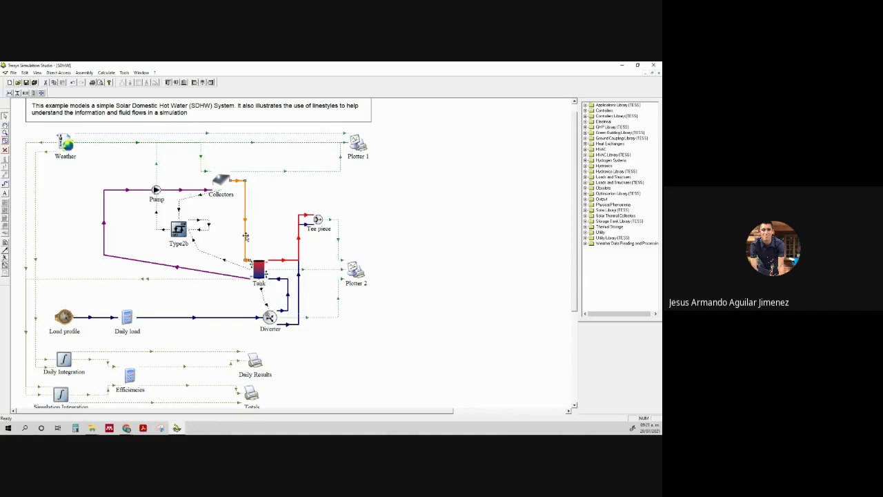
click(284, 284)
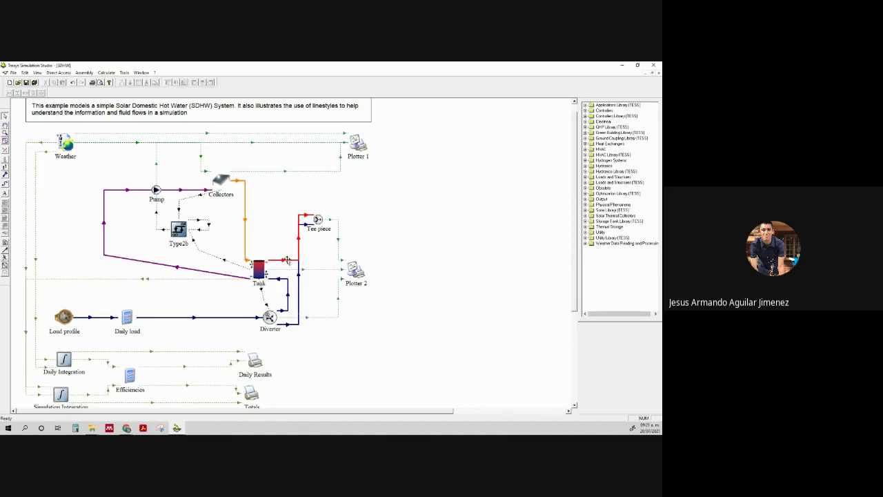
click(287, 261)
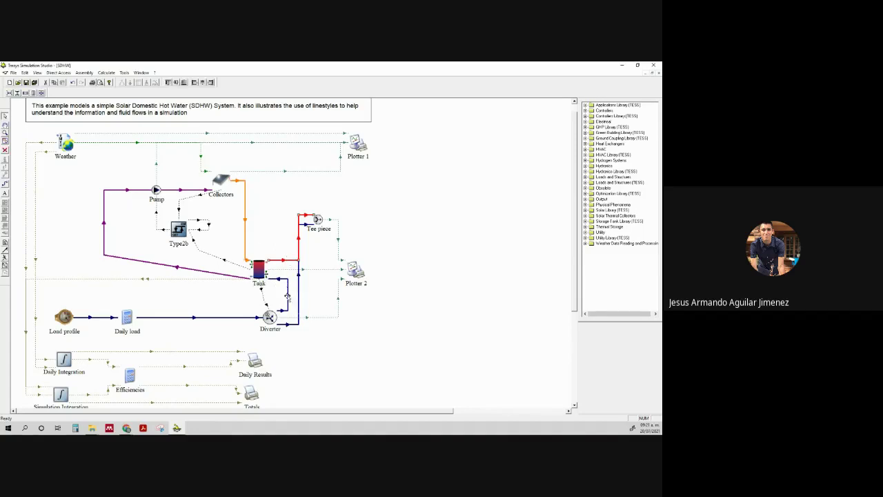
- Examine the Type2b controller and its control connections with the collectors and the tank
click(255, 222)
click(175, 234)
click(194, 262)
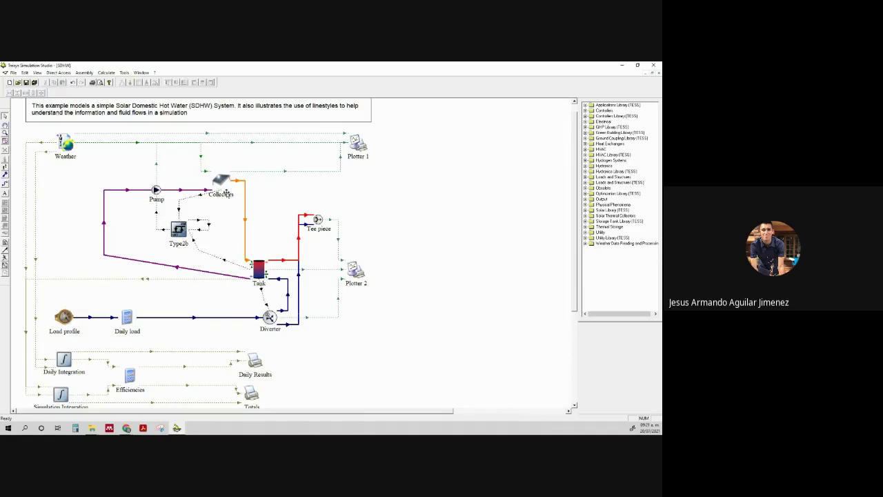
click(197, 196)
click(237, 262)
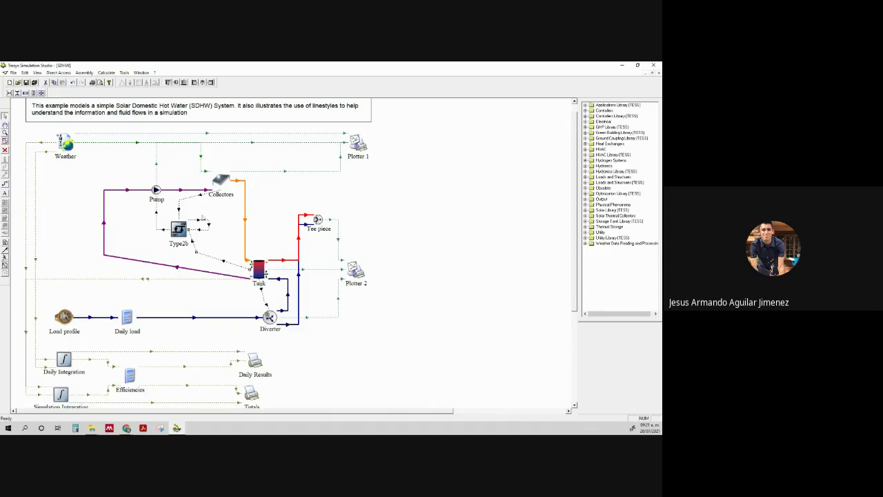
click(179, 236)
click(257, 269)
click(244, 182)
click(186, 191)
click(186, 234)
click(223, 248)
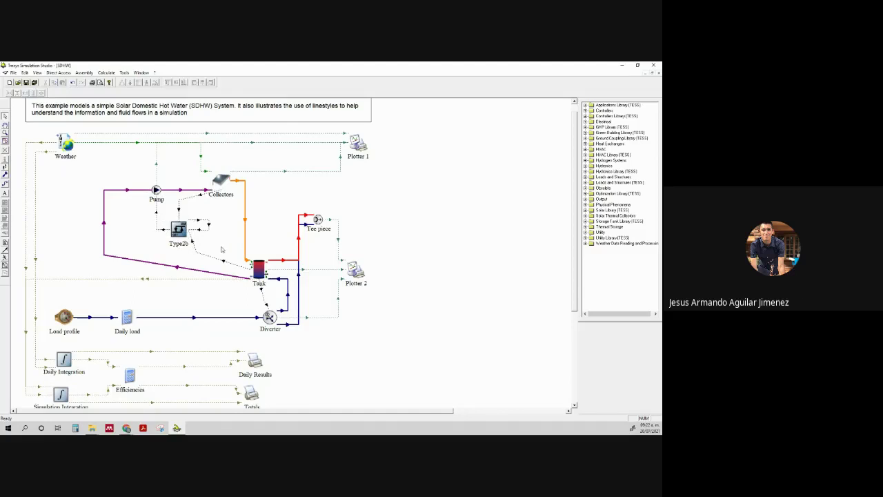
- Inspect the tank and the collectors in the solar loop, then clear the selection
click(259, 270)
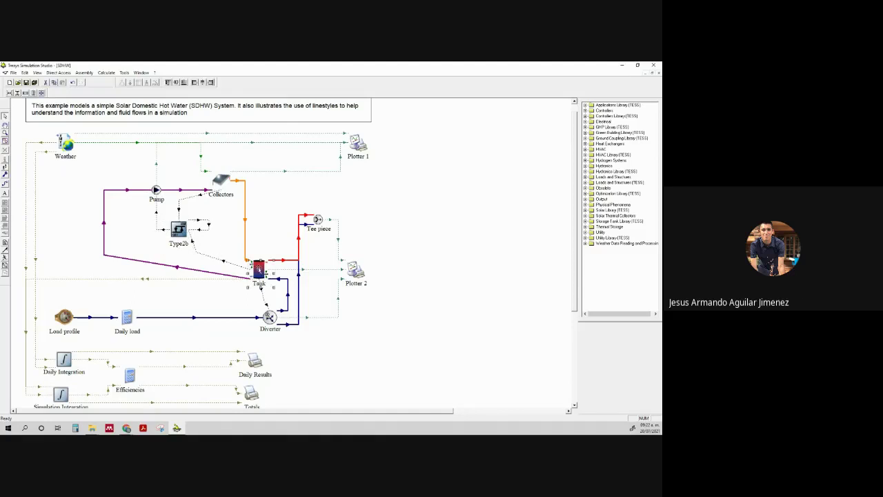
click(236, 183)
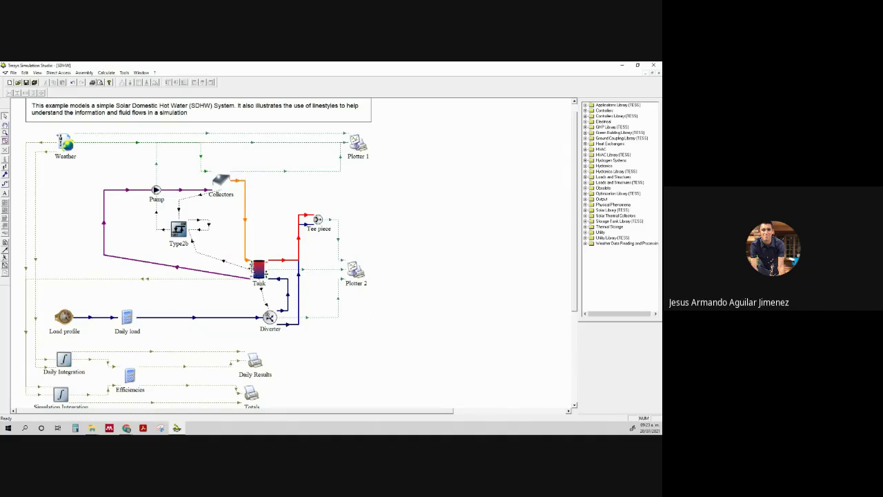
click(254, 269)
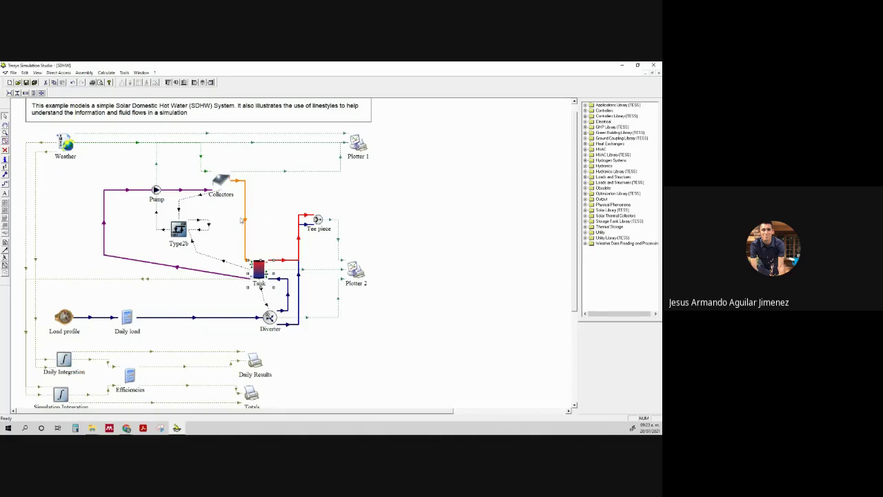
click(226, 181)
click(389, 367)
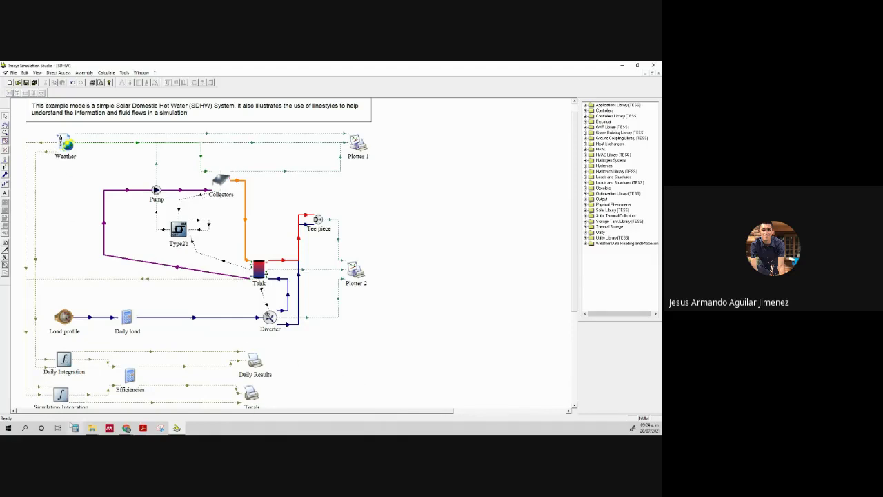
- Trace the connections feeding the Daily Integration and Simulation Integration components
click(61, 362)
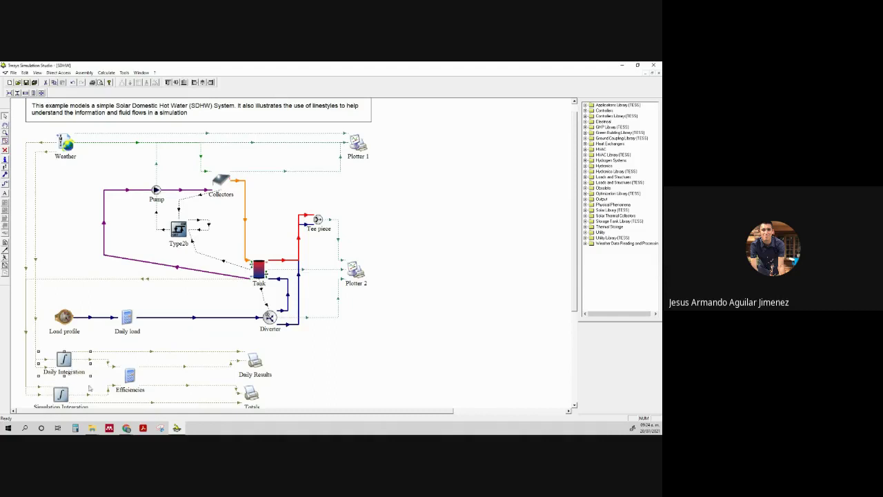
click(56, 206)
click(36, 214)
double_click(36, 214)
click(64, 362)
click(51, 360)
scroll(153, 354, down, 1)
click(61, 380)
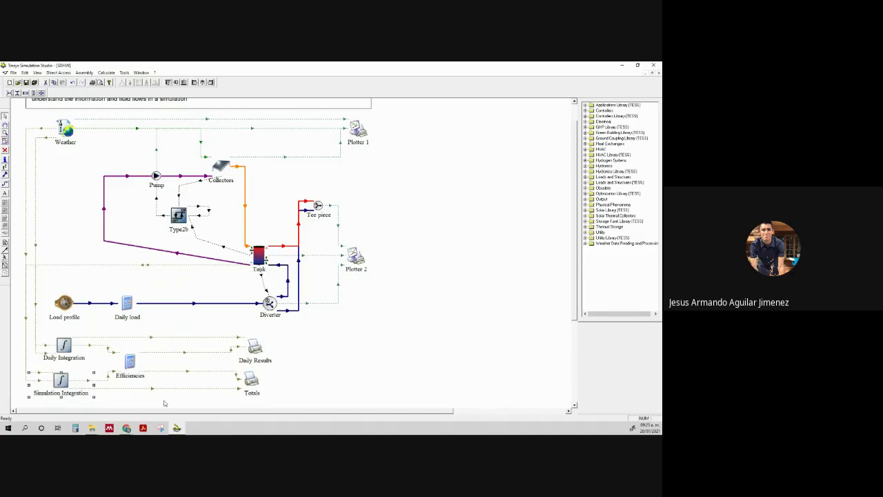
double_click(46, 375)
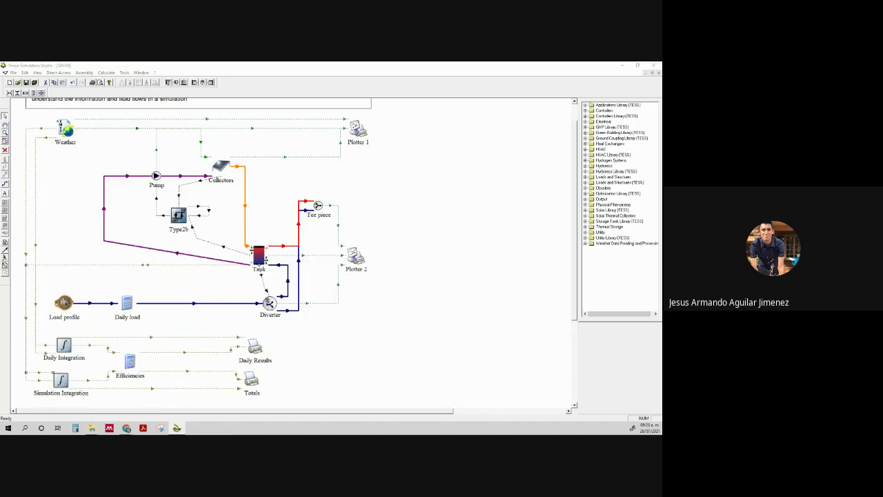
click(288, 274)
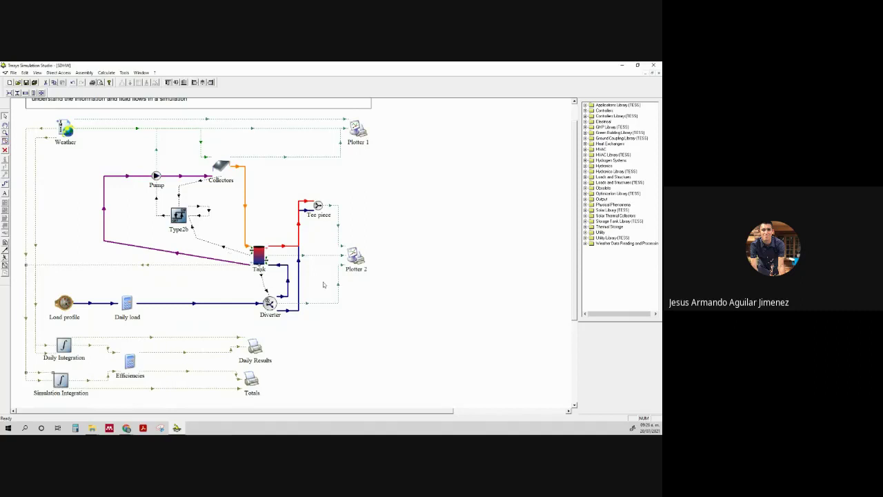
click(468, 332)
- Review the inputs and outputs of the Daily load equation block again and close it
click(130, 304)
double_click(131, 310)
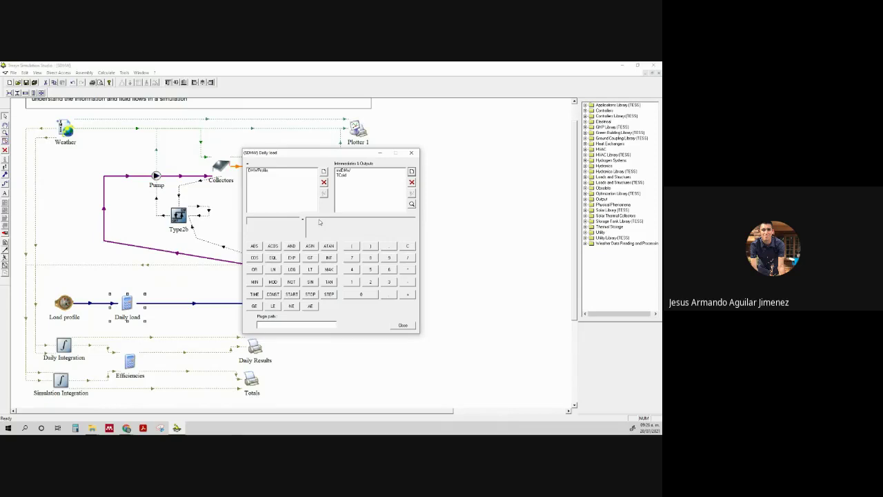
click(401, 326)
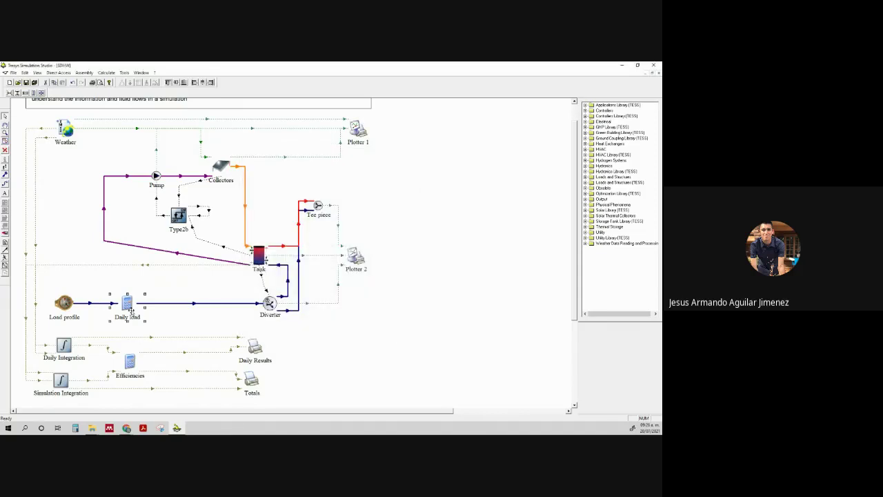
double_click(129, 310)
click(403, 325)
- Examine the daily collector efficiency and FSol_d equations in the Efficiencies component, moving its window clear of the diagram
click(128, 361)
double_click(129, 362)
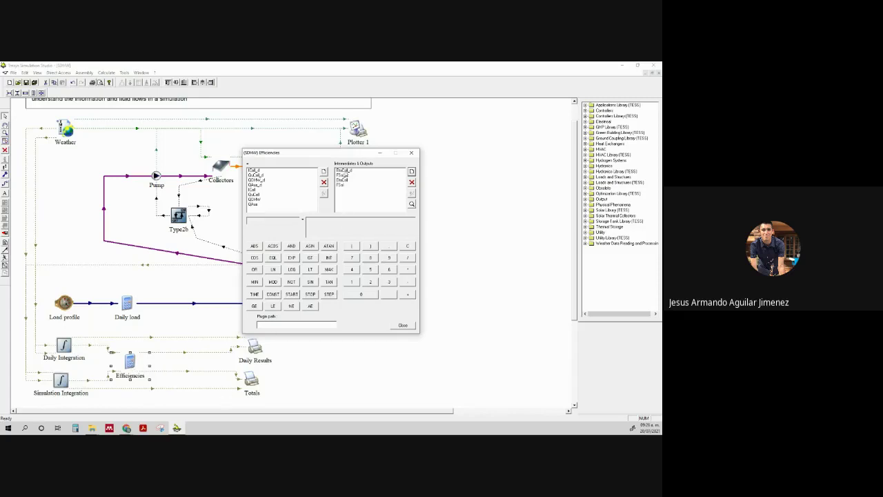
click(345, 169)
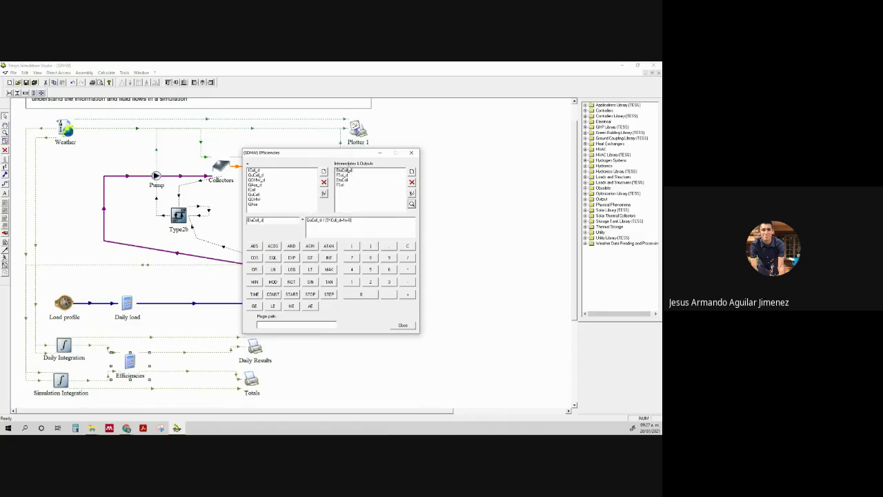
drag(343, 156, 349, 159)
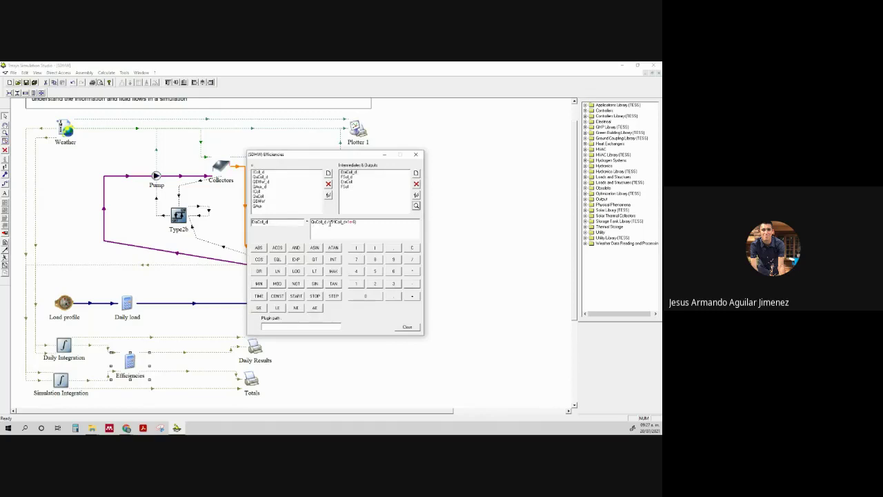
drag(360, 221, 308, 225)
click(347, 177)
drag(334, 158, 445, 184)
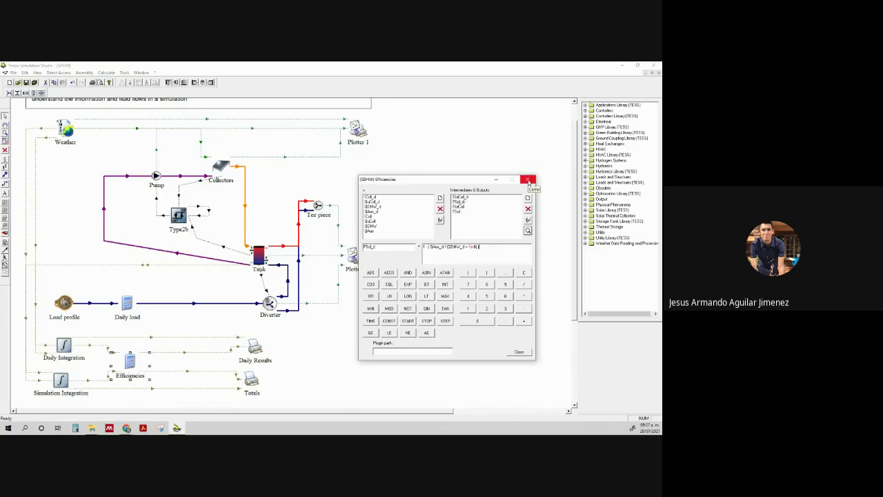
- Review the overall collector efficiency equation among the Efficiencies outputs and close the equation editor
click(461, 207)
click(461, 198)
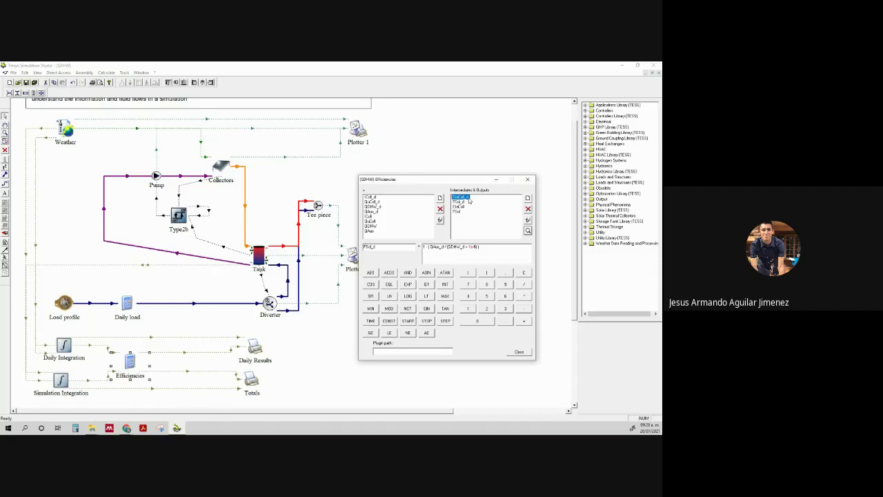
click(460, 207)
double_click(460, 208)
double_click(458, 213)
click(459, 206)
double_click(460, 198)
click(461, 199)
click(461, 207)
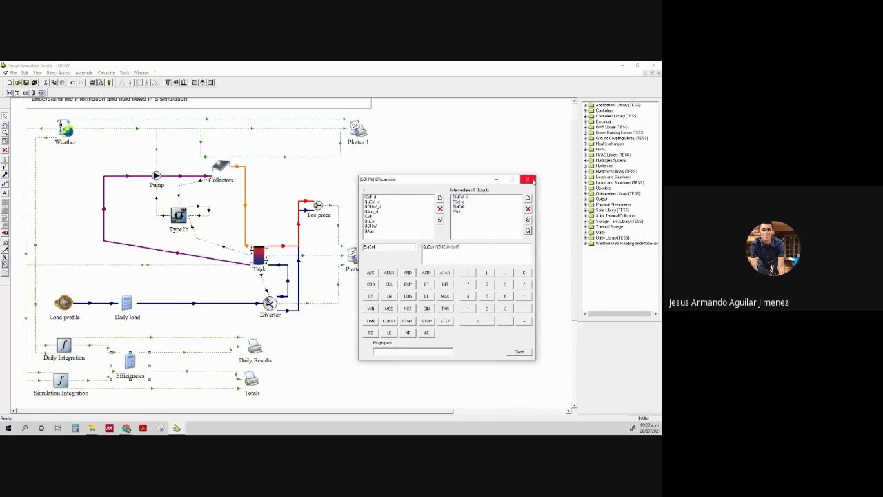
click(528, 180)
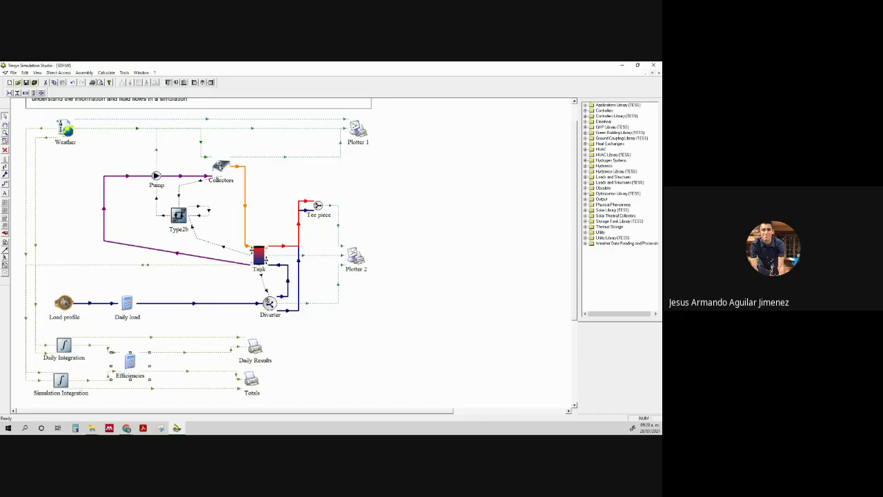
- Select the Plotter 2 component and run the SDHW simulation
click(354, 252)
click(4, 258)
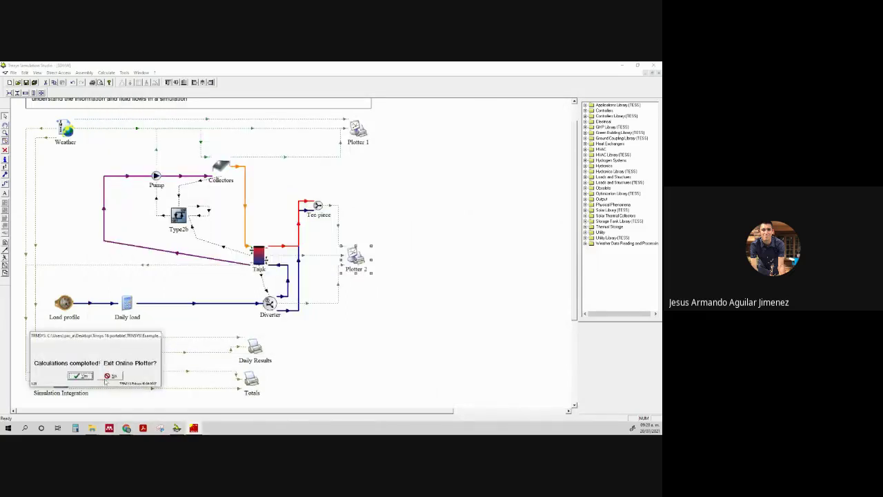
- Return to the SDHW diagram and clear the Plotter 2 selection
click(80, 375)
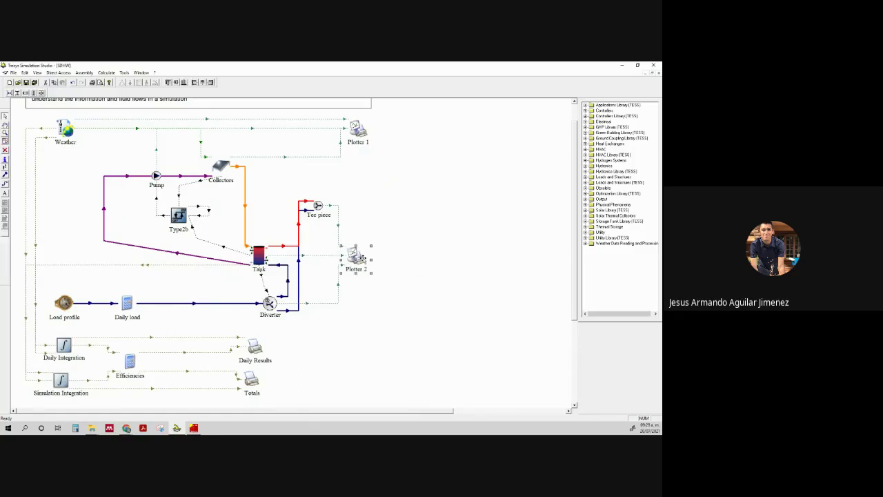
click(276, 347)
click(406, 368)
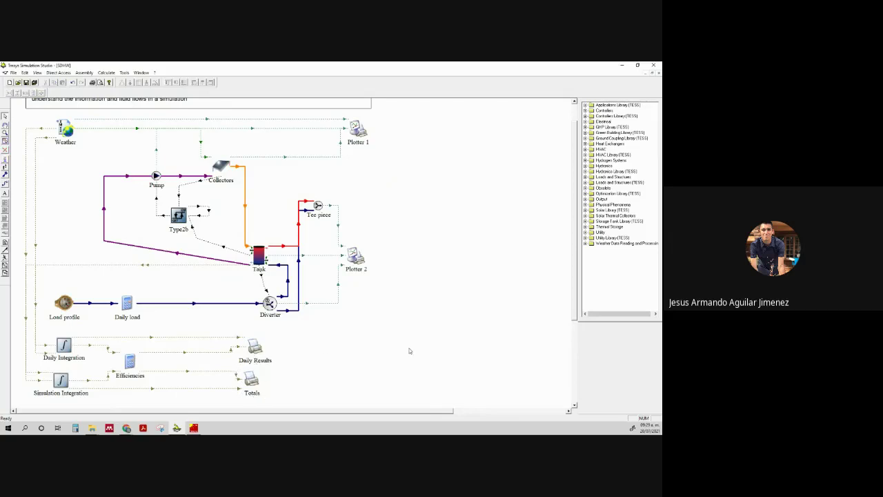
scroll(399, 339, up, 1)
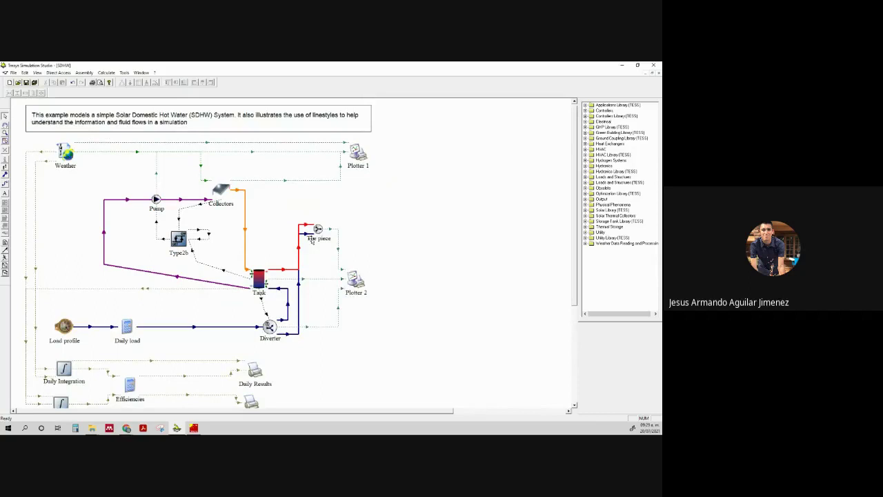
- Point out the Weather and Collectors components in the diagram and leave nothing selected
click(61, 152)
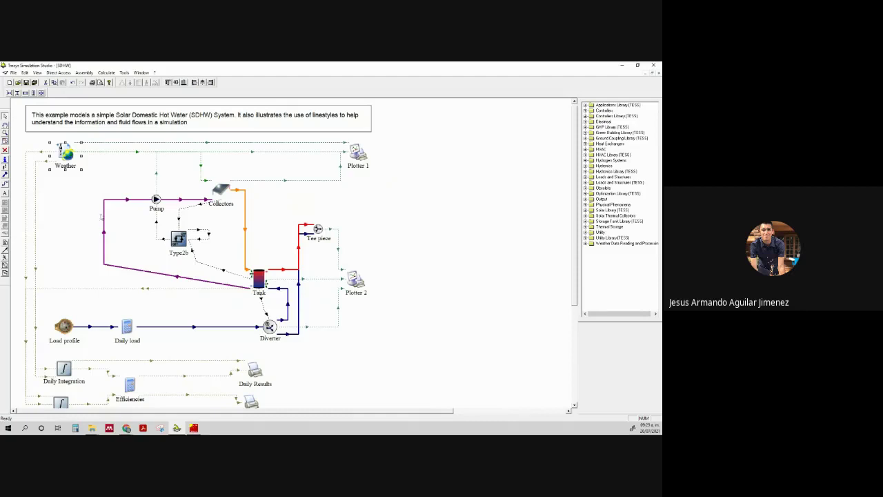
click(221, 193)
click(66, 155)
click(425, 329)
- Examine the tank temperatures and heat transfer rates in the online plotter, and minimize its window
click(194, 427)
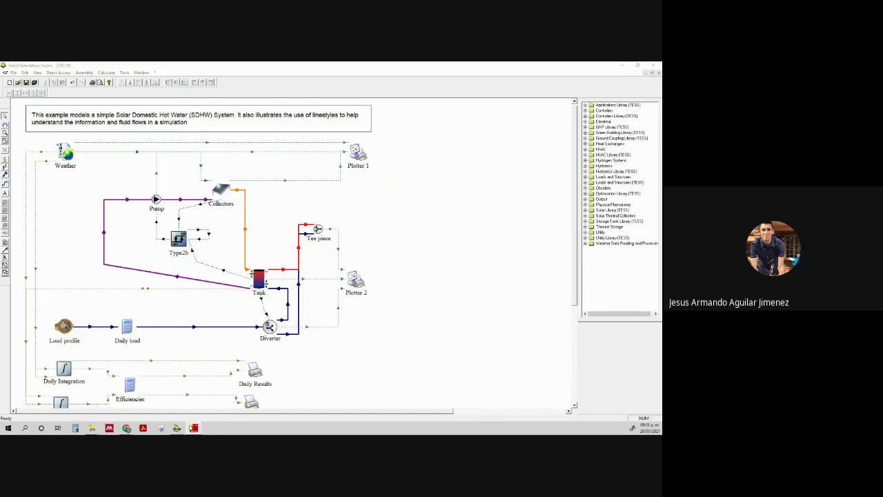
click(194, 429)
click(194, 429)
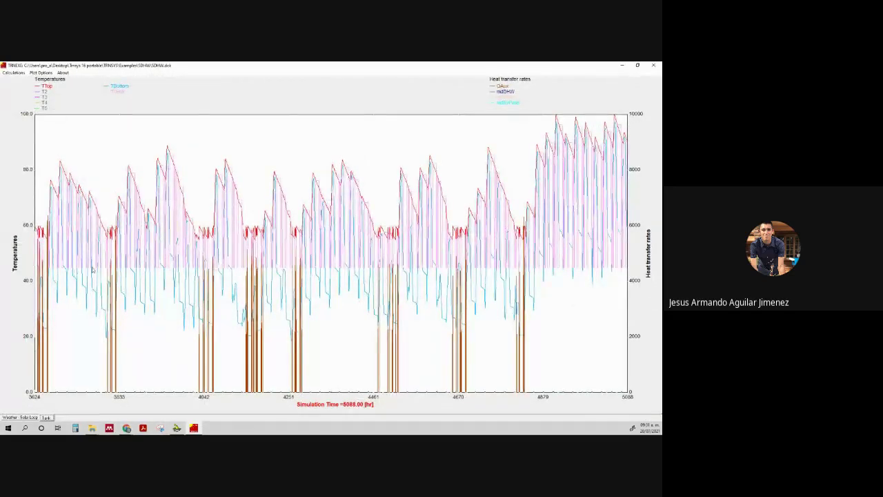
click(622, 66)
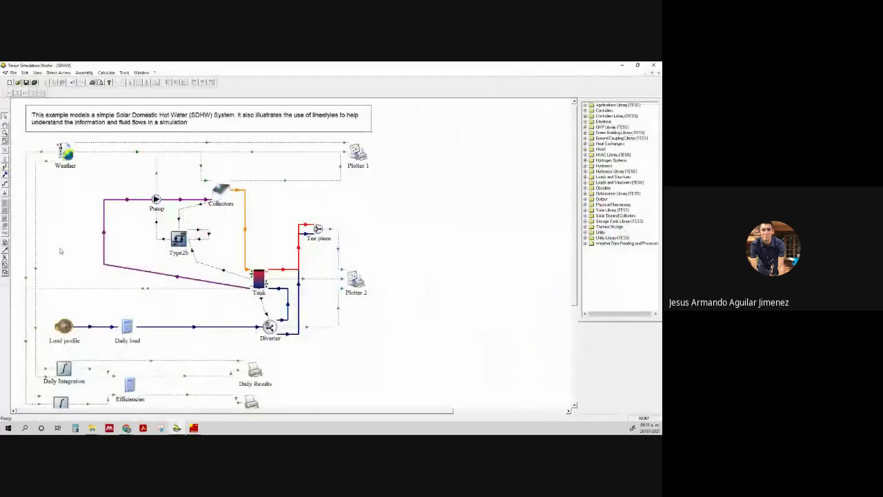
- Inspect the weather data file in the Weather component's external files, cancel browsing for another file and close the component
double_click(62, 153)
click(340, 188)
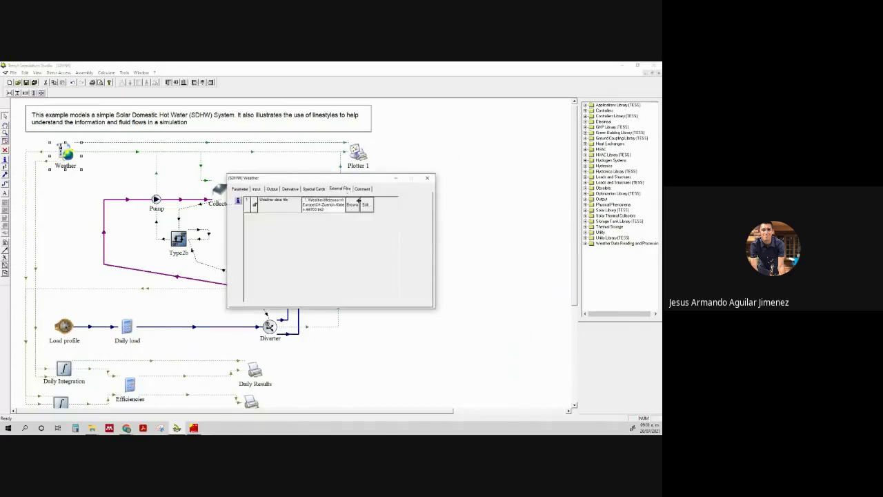
click(353, 205)
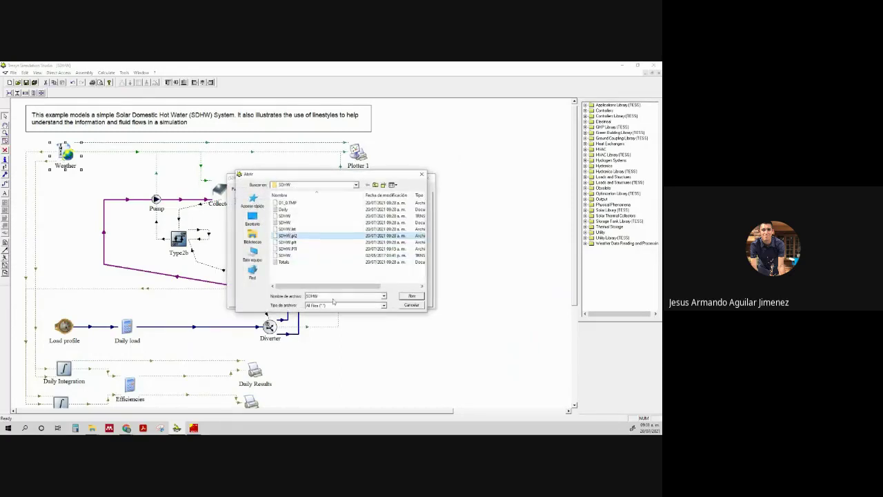
click(413, 306)
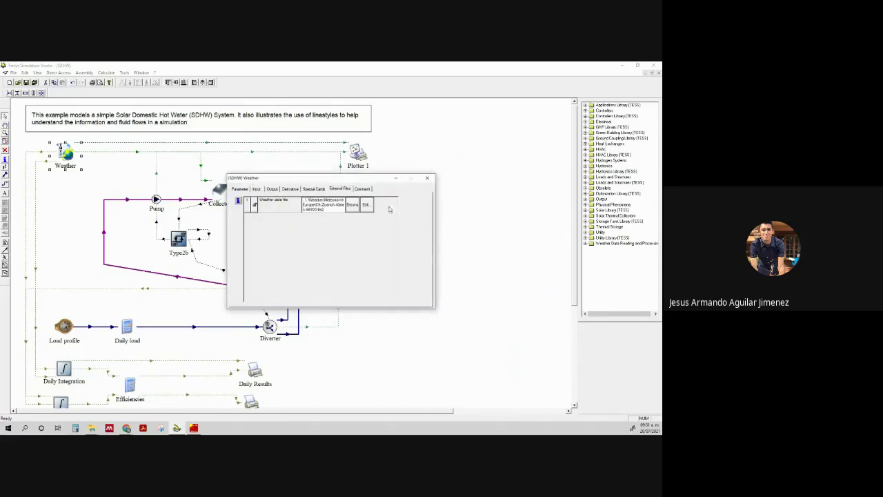
click(427, 178)
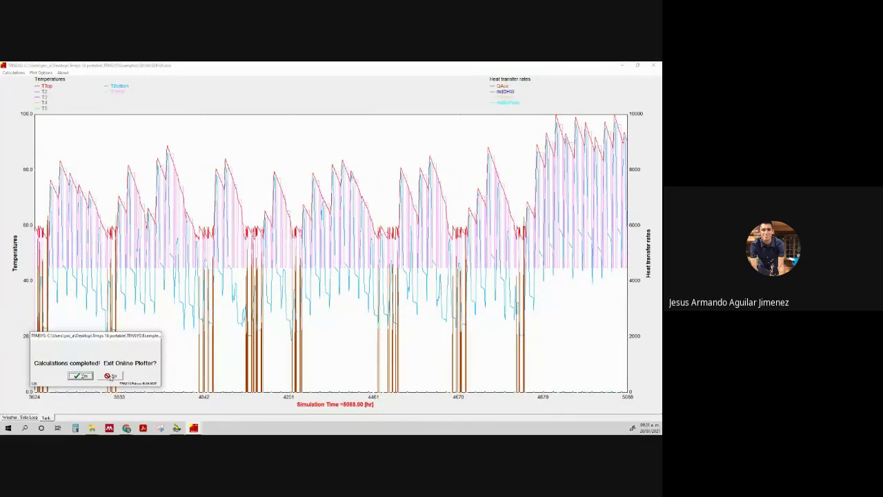
- Decline the prompt to exit the online plotter, review the Tank plot again and close the plotter window
click(110, 377)
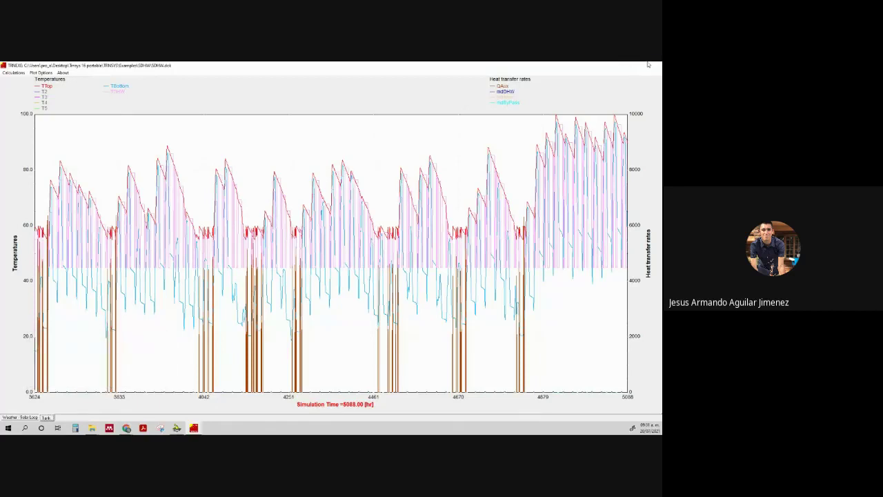
click(622, 65)
click(194, 428)
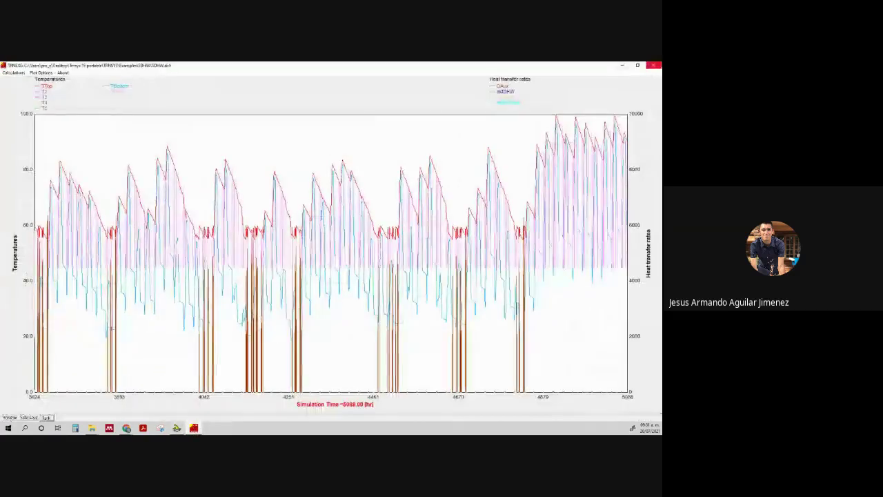
click(653, 64)
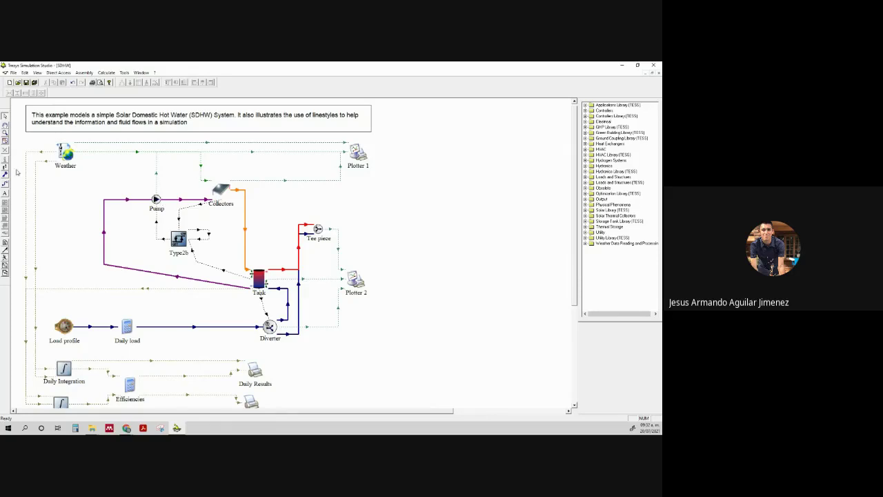
- Examine the Weather, Plotter 1, Plotter 2 and Tee piece components and their links in the diagram
click(62, 153)
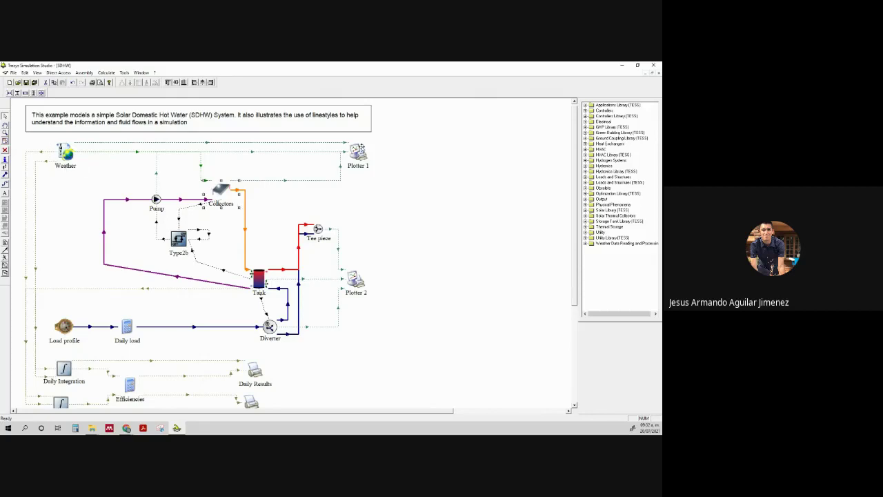
click(361, 150)
click(354, 278)
click(326, 228)
click(145, 287)
click(358, 156)
click(383, 209)
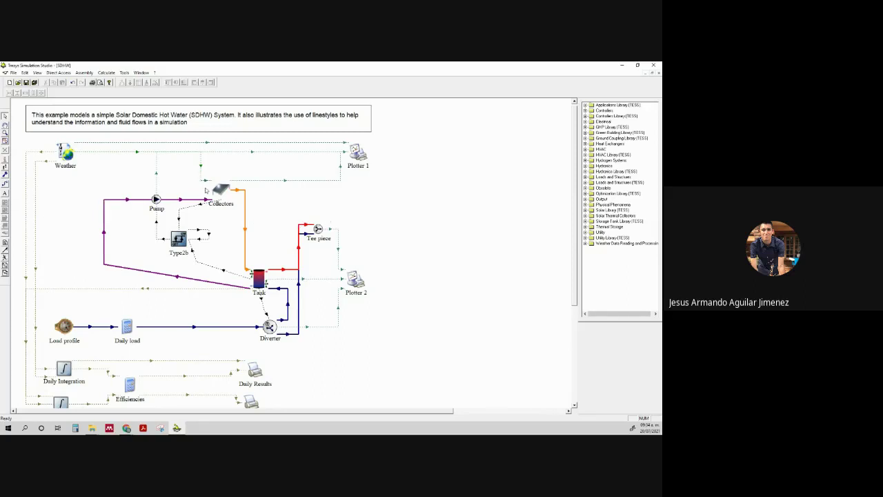
click(67, 155)
click(75, 199)
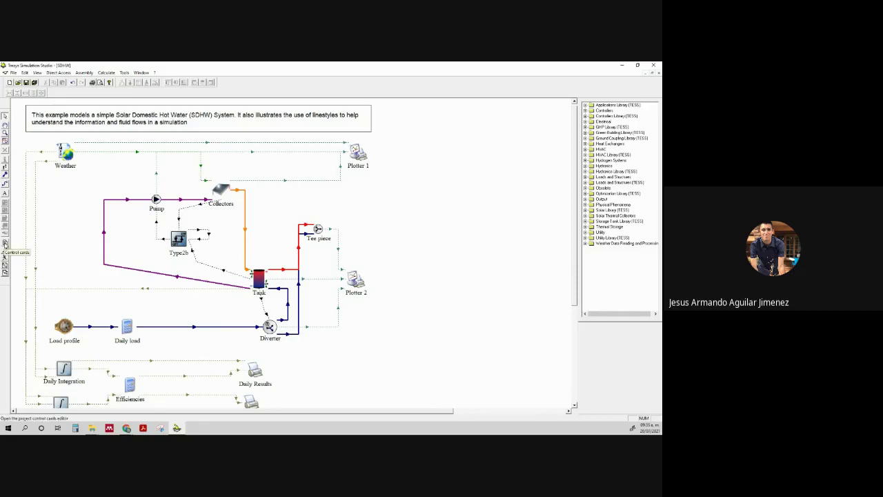
- Open the project's control cards and shift their window slightly
click(5, 244)
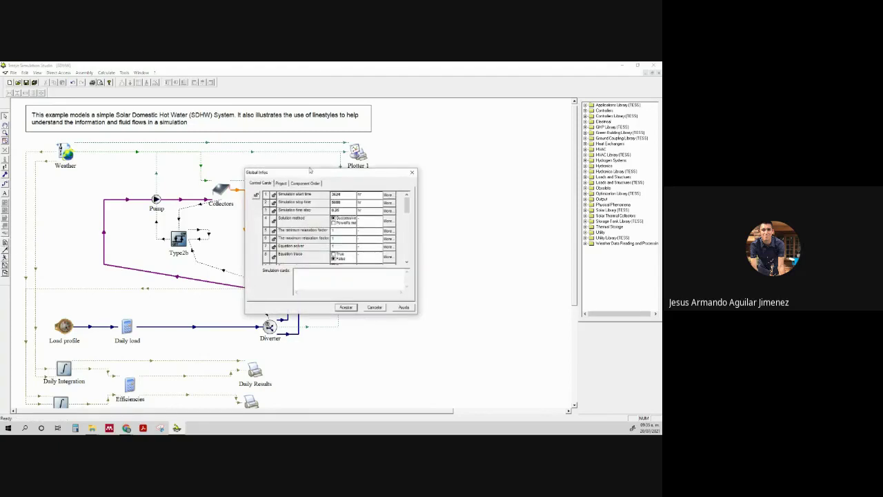
mouse_move(311, 174)
mouse_down()
mouse_move(380, 167)
mouse_move(305, 178)
mouse_up()
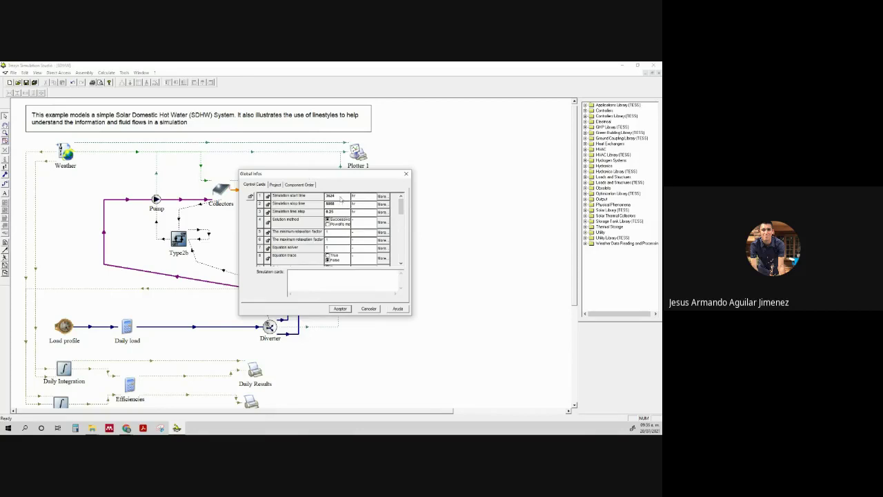
- Set the simulation start time to 0 hr and the stop time to 8760 hr
click(339, 197)
text(0)
click(342, 204)
text(8760)
click(340, 213)
click(338, 212)
drag(339, 177, 352, 174)
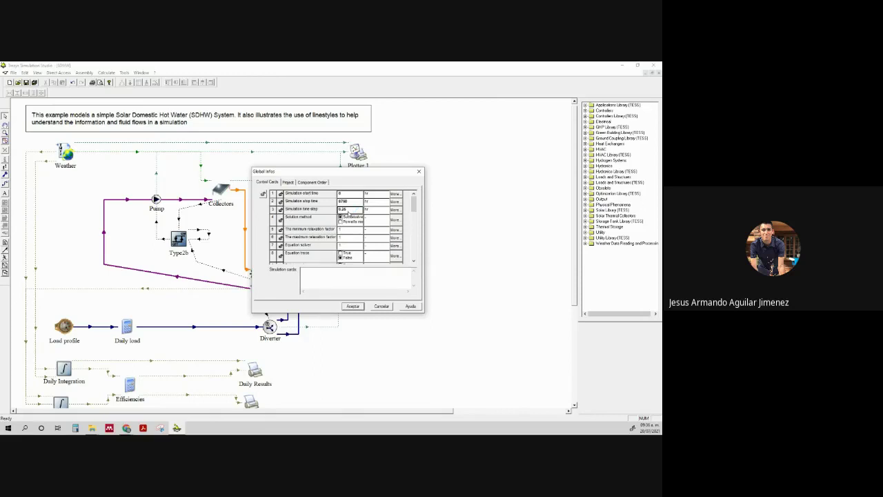
- Set the simulation start time to 5000 hr, the stop time to 5500 hr and the time step to 1 hr
click(351, 194)
text(5000)
click(351, 202)
text(6000)
click(351, 210)
text(1)
key(Tab)
click(347, 201)
key(BackSpace)
key(BackSpace)
text(00)
- Switch the simulation start time to seconds and set it to 25 s
click(358, 195)
click(372, 195)
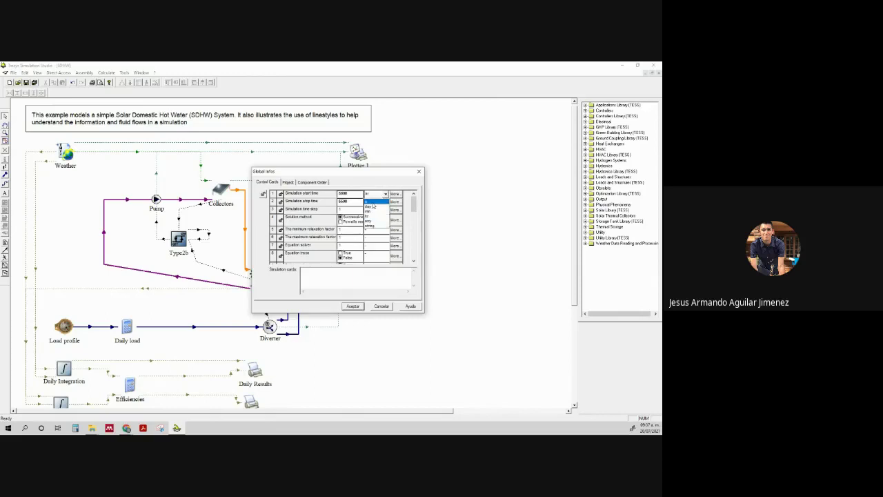
click(372, 205)
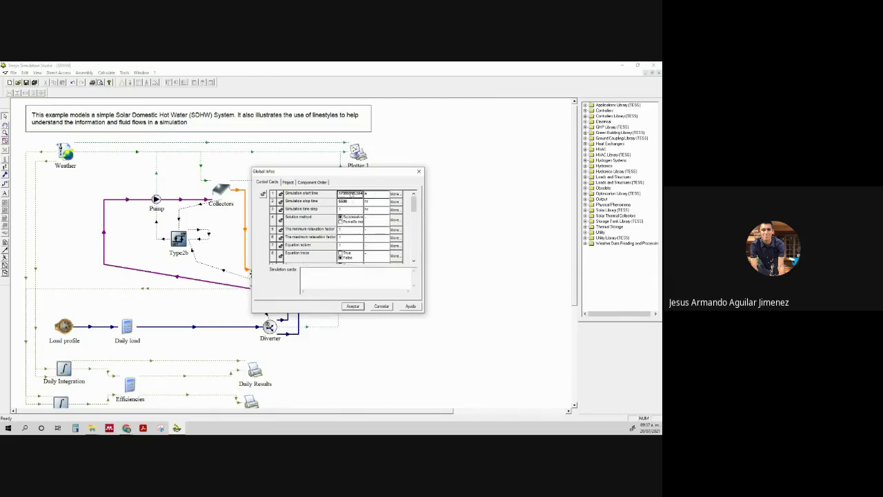
text(25)
key(Tab)
- Switch the simulation stop time to seconds and set it to 500 s
click(351, 203)
text(600)
click(376, 201)
click(386, 202)
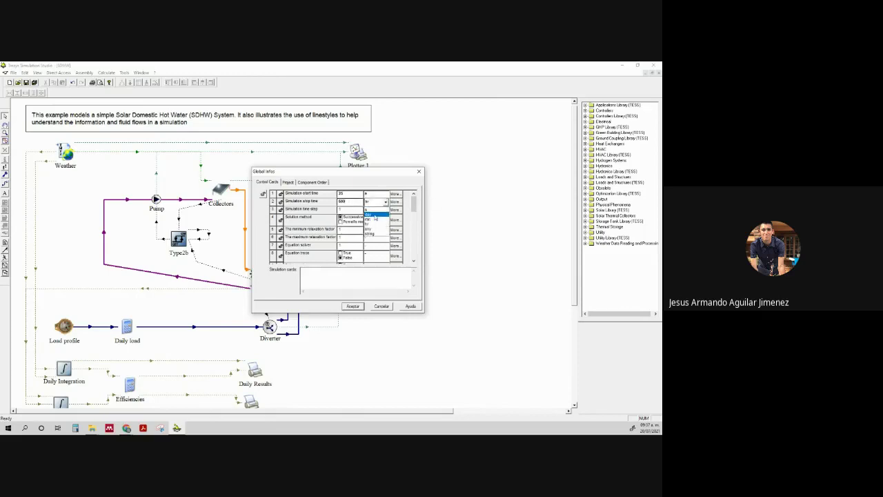
click(370, 209)
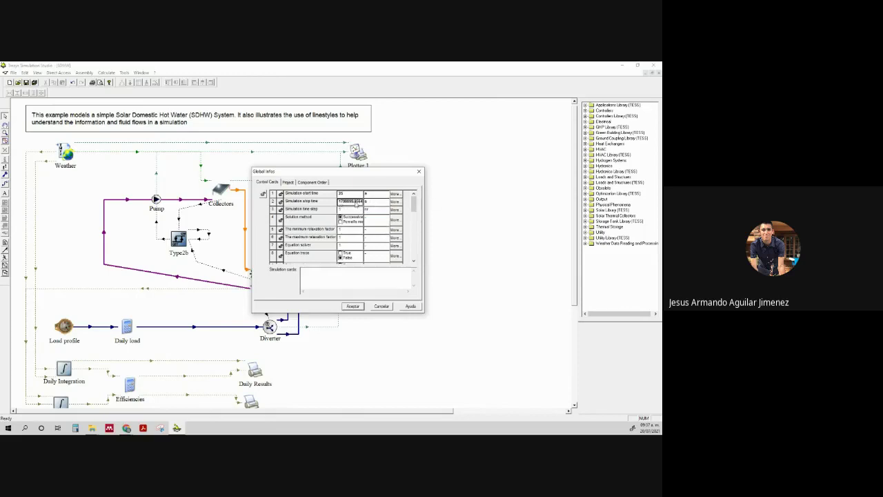
text(500)
key(Tab)
- Switch the simulation time step to seconds and set it to 1 s
click(356, 210)
click(365, 210)
click(368, 210)
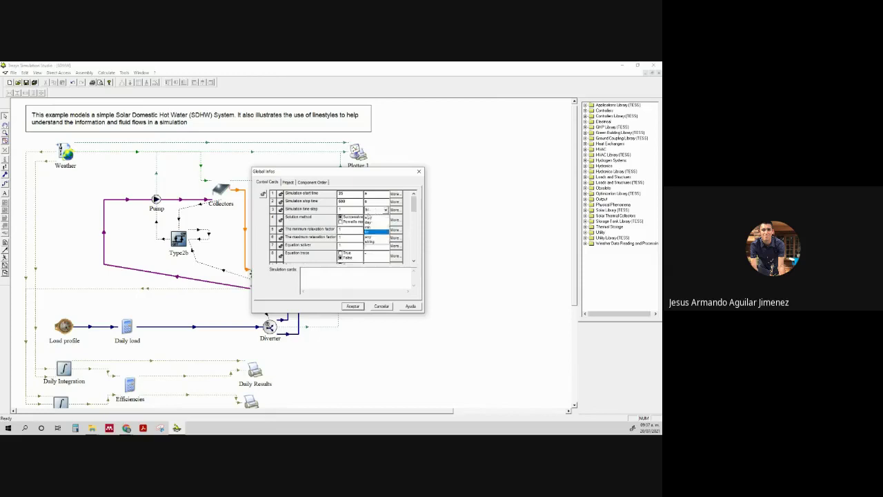
click(368, 232)
text(1)
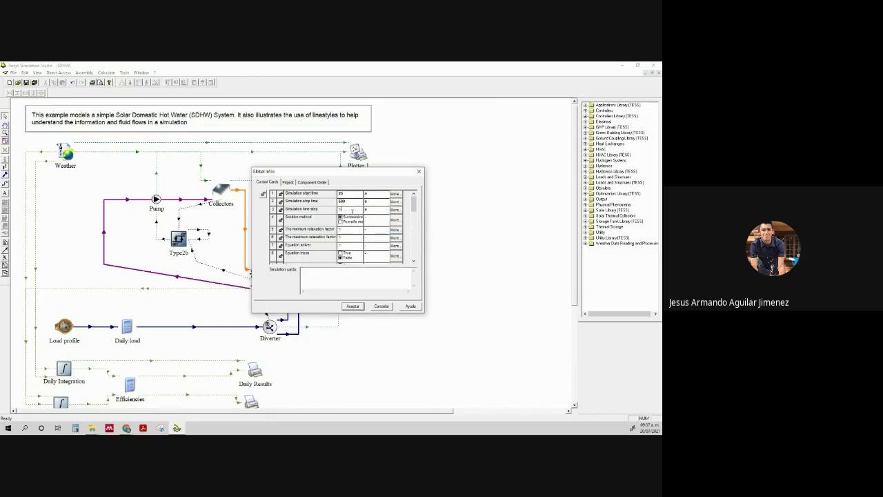
key(Return)
- Switch the simulation start time to days and set it to day 55
click(385, 194)
click(384, 194)
click(376, 218)
text(55)
- Switch the simulation stop time to days and set it to day 365
click(354, 202)
text(365)
click(376, 201)
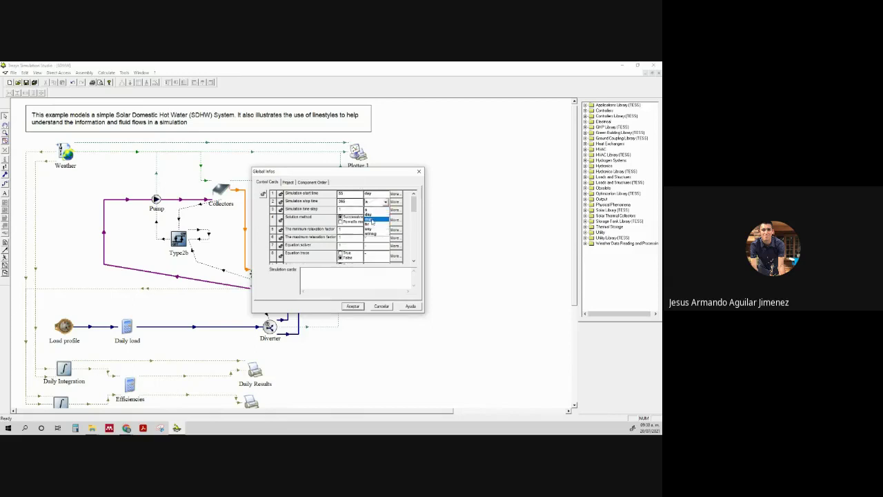
click(373, 216)
click(354, 202)
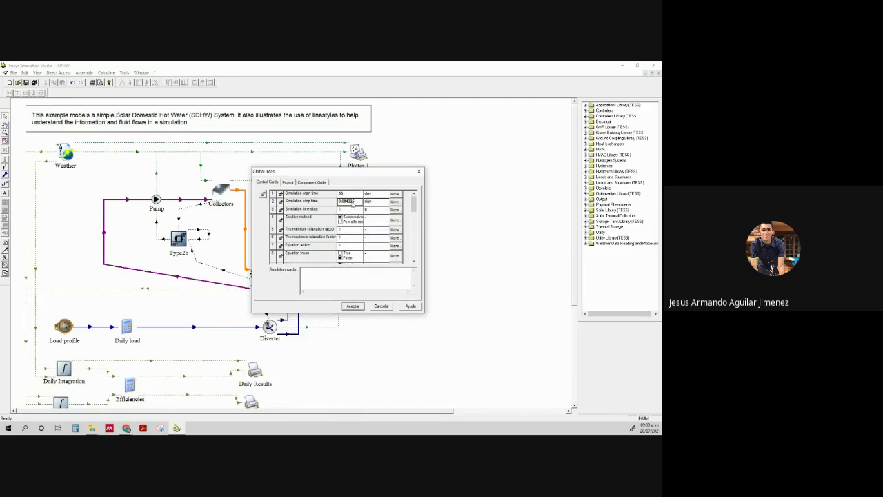
text(365)
- Switch the simulation time step to minutes and set it to 30 min
click(376, 209)
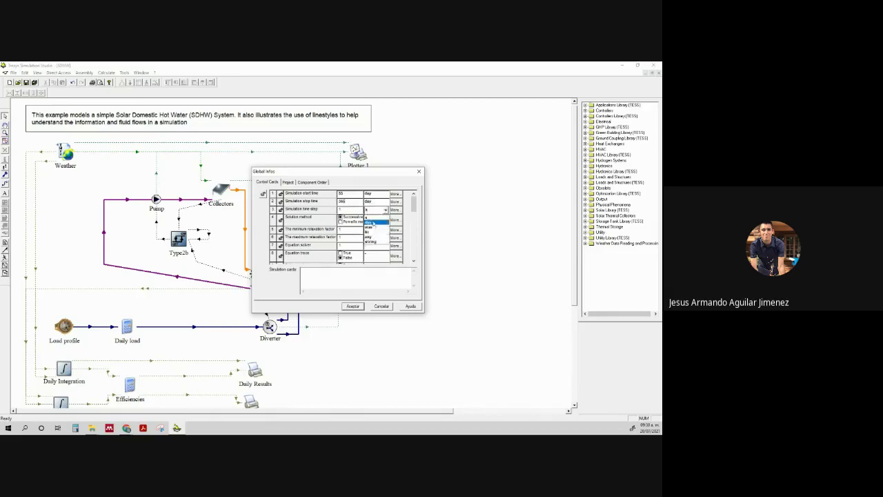
click(374, 230)
text(30)
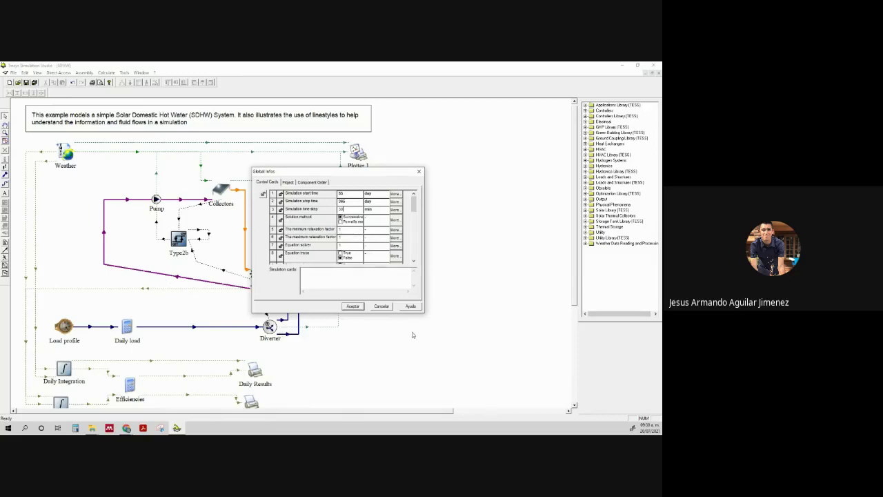
- Convert the units of the simulation start time, stop time and time step to hours
click(377, 195)
click(385, 195)
click(374, 216)
click(381, 201)
click(386, 201)
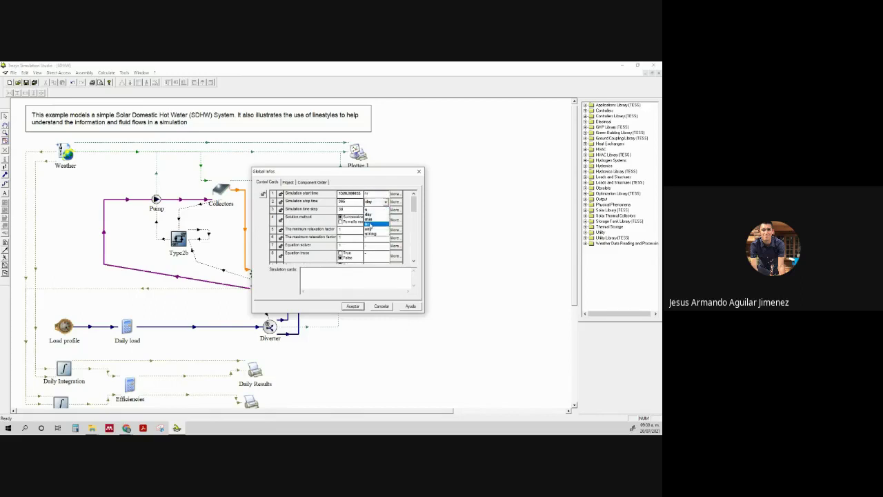
click(370, 224)
click(376, 209)
click(386, 209)
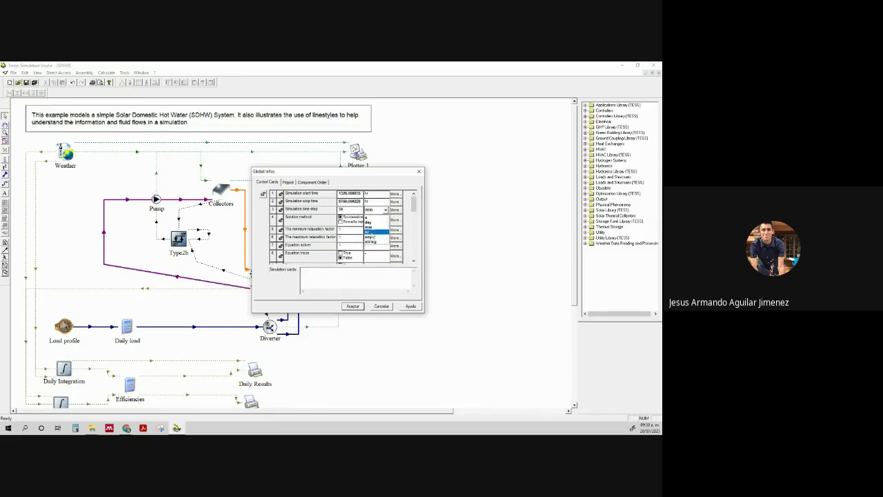
click(374, 231)
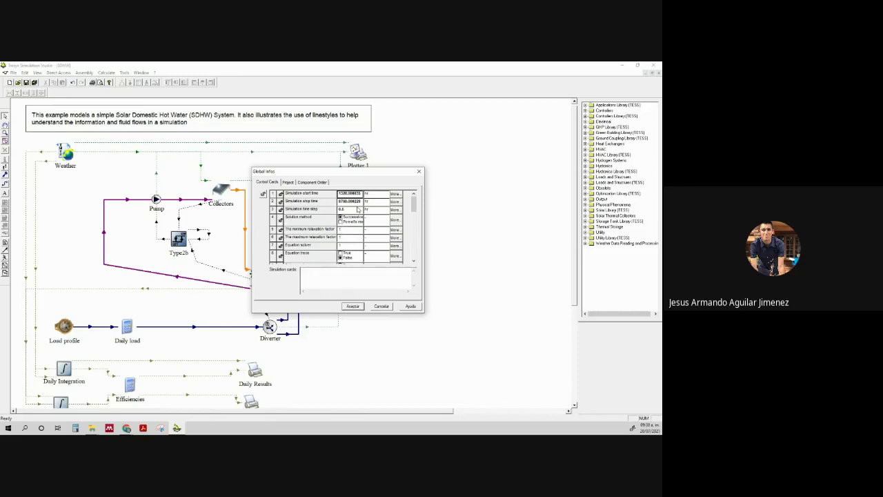
- Set the simulation start time to 4032 hr, enter a new stop time, accept the control cards and run the simulation
text(4032)
click(362, 202)
text(4)
text(.)
text(00)
key(Return)
click(352, 307)
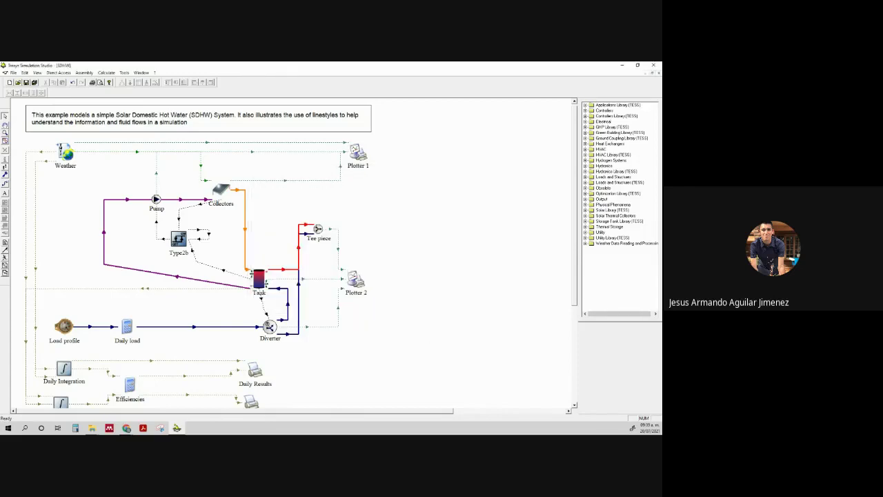
key(F8)
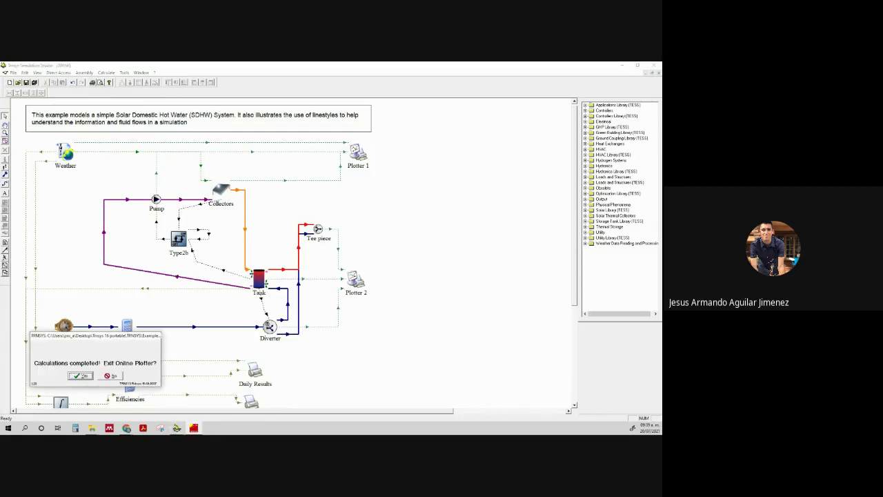
- Keep the online plotter open, thicken the plotted lines to inspect the tank temperatures, and close the plotter
click(111, 376)
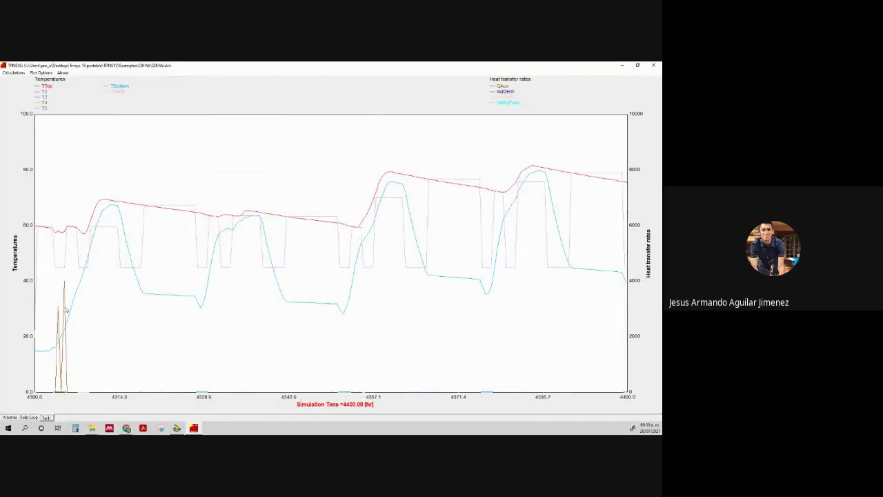
click(41, 72)
click(40, 107)
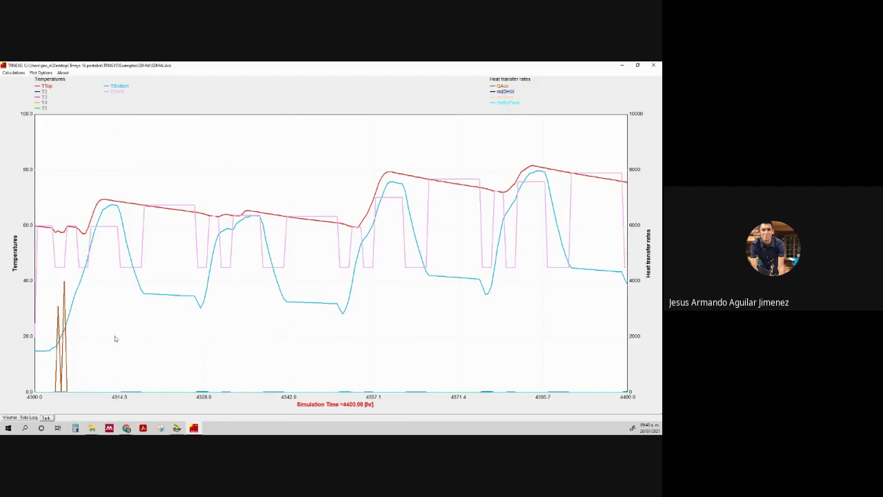
click(654, 65)
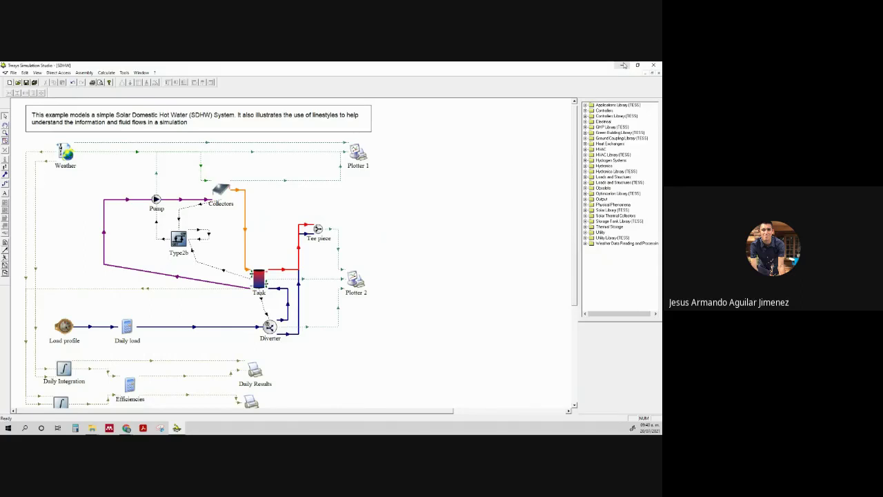
- Switch to File Explorer, go up to the Trnsys 16 portable folder and select the "Convertidor de horas simuaciónTRNSYS" spreadsheet
click(624, 65)
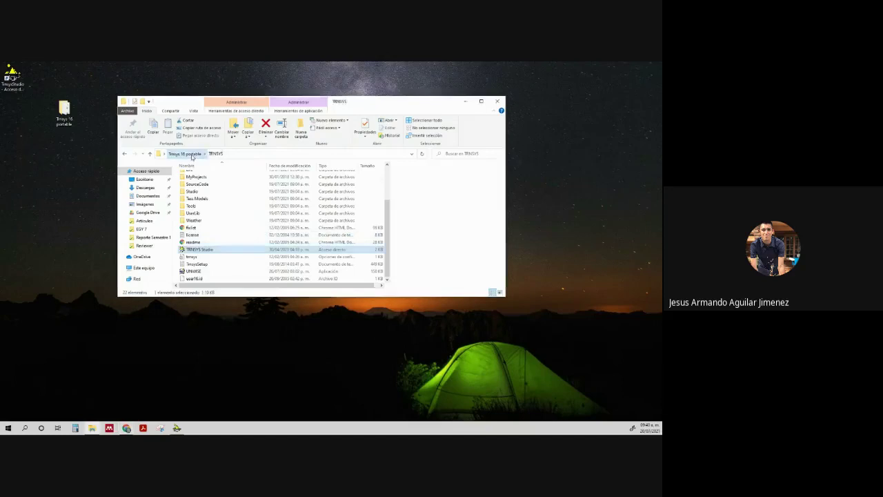
double_click(189, 247)
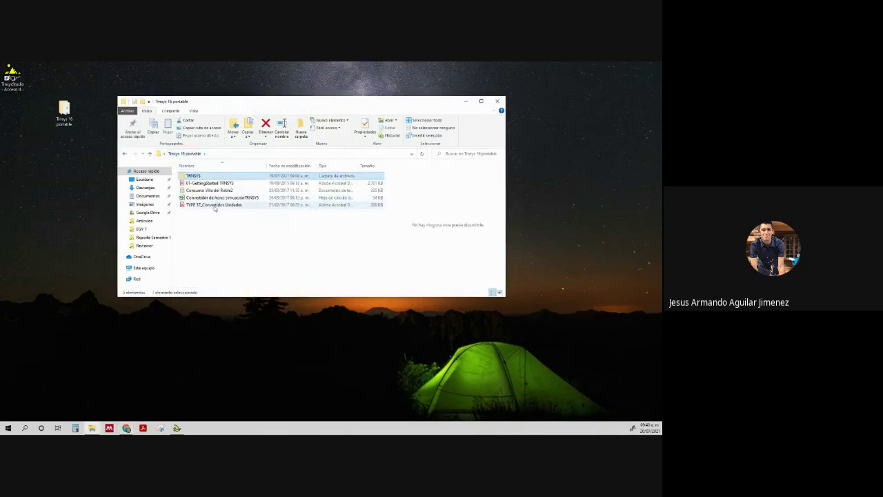
click(215, 199)
click(225, 198)
click(225, 210)
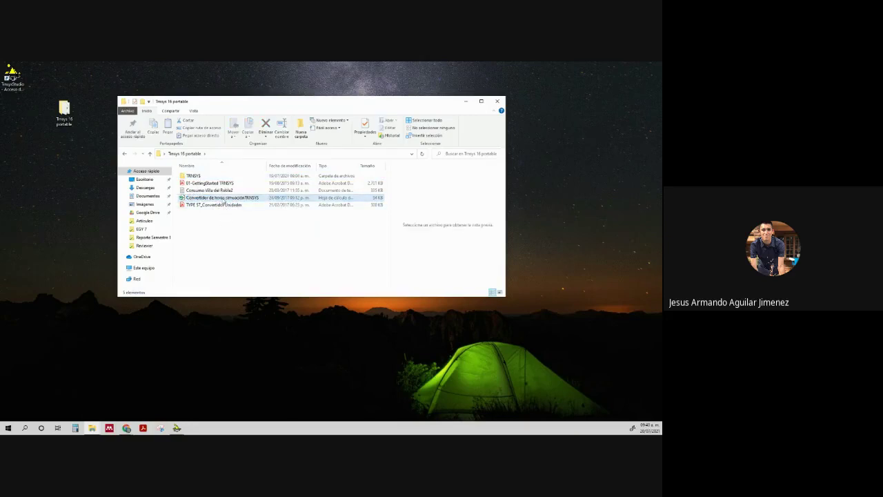
click(223, 200)
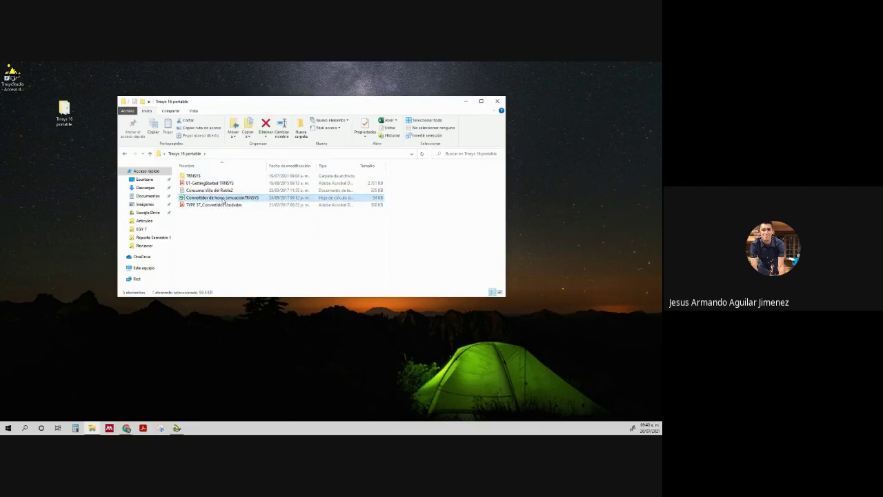
- Replace the preview pane with the details pane and open the hour converter spreadsheet in Excel
click(194, 111)
click(169, 123)
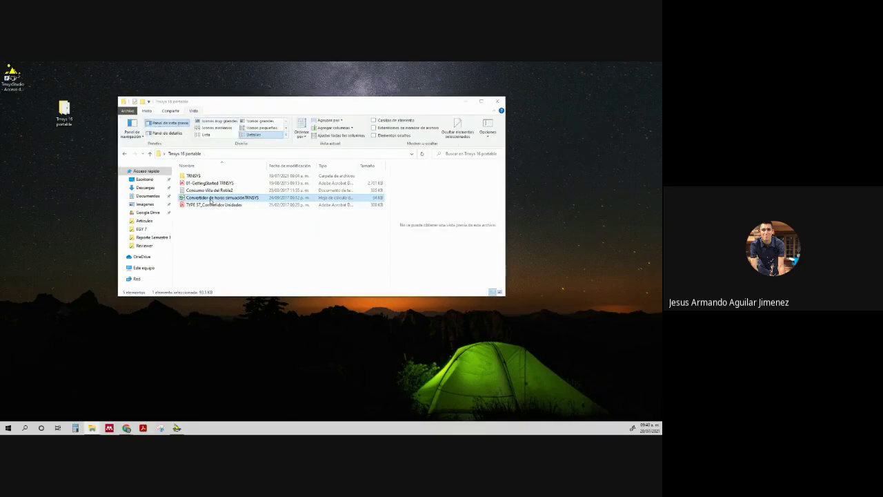
click(135, 128)
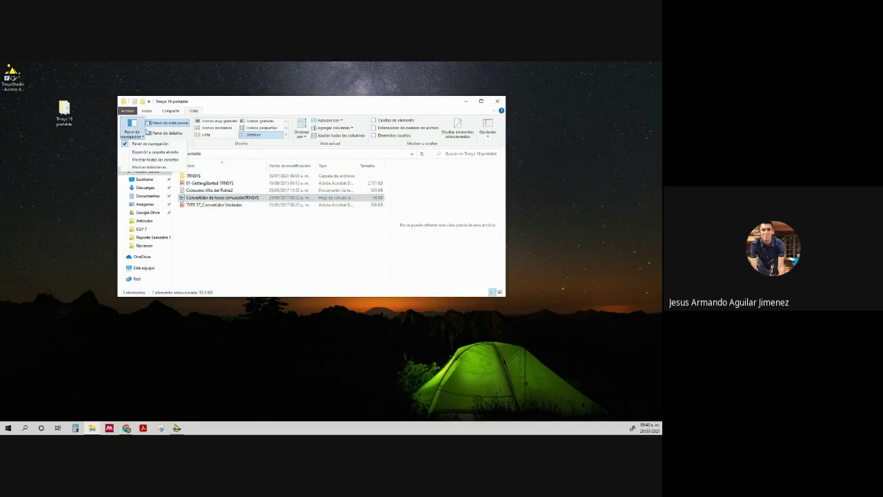
click(157, 133)
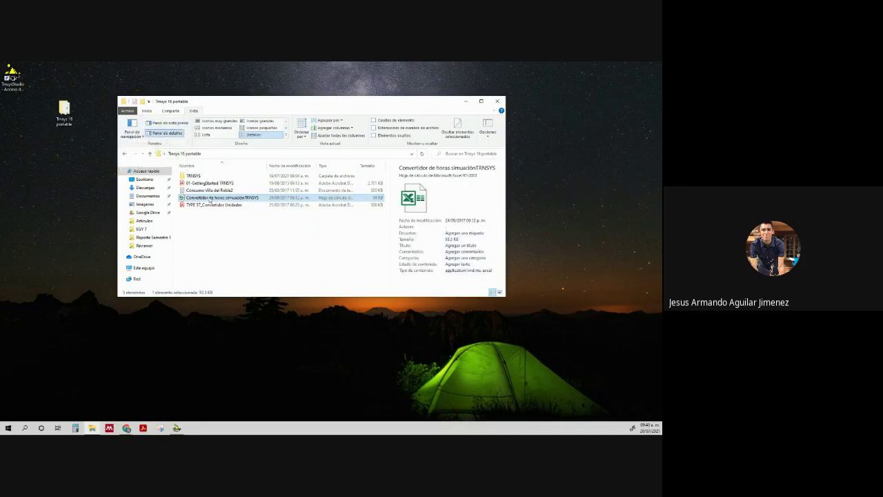
double_click(213, 198)
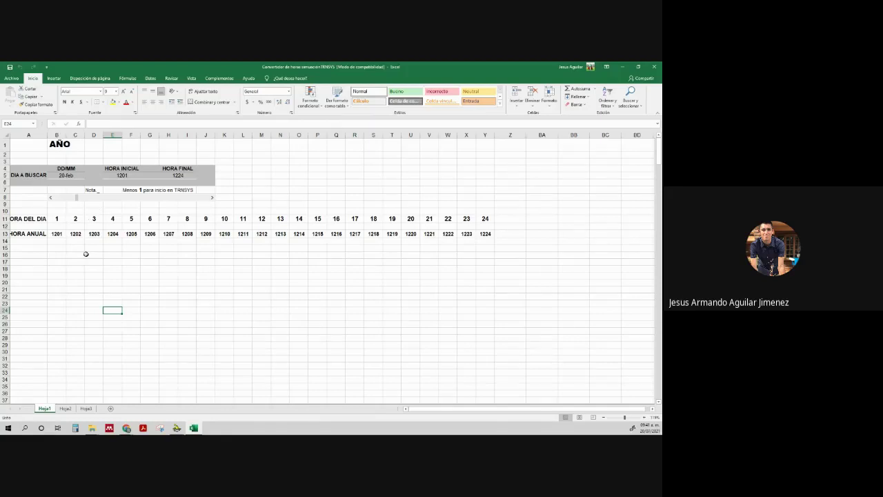
- Set the date in the hour converter spreadsheet to 13-abr
drag(76, 198, 97, 198)
click(211, 198)
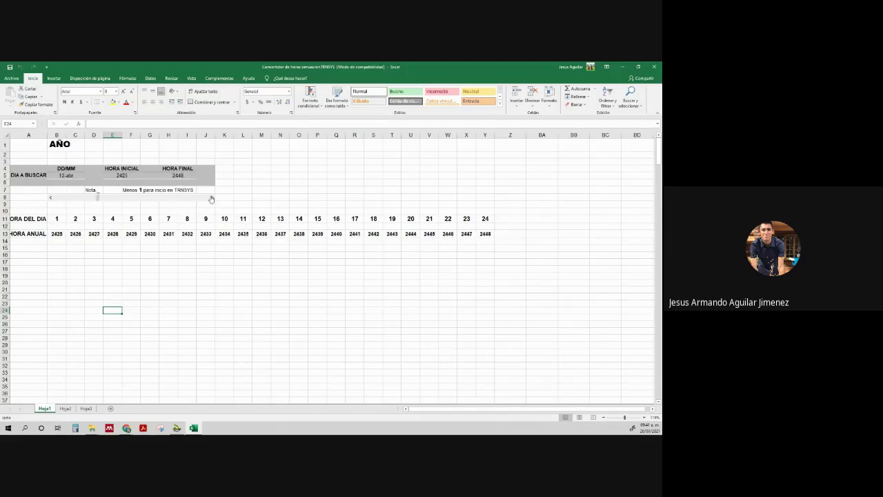
click(212, 199)
key(alt+Tab)
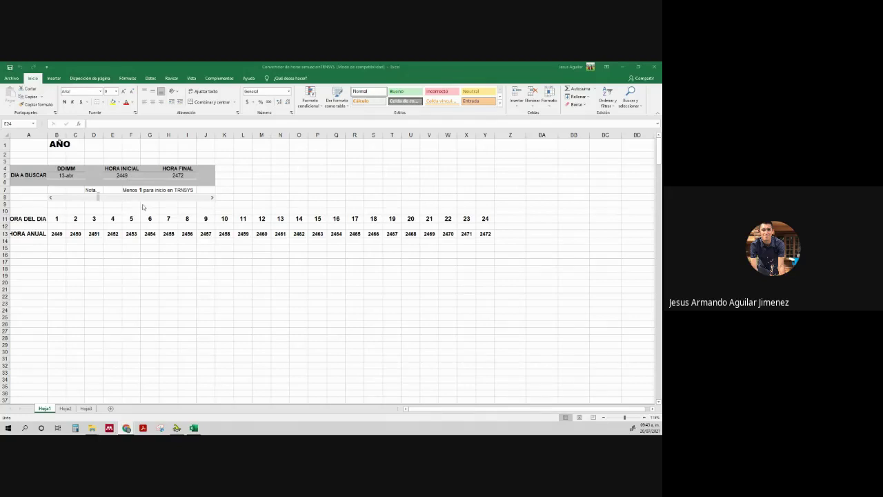
click(113, 310)
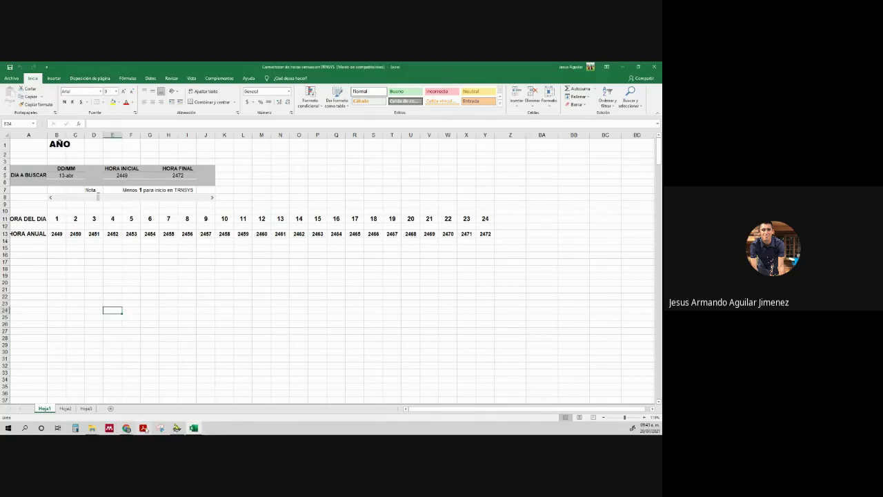
click(177, 428)
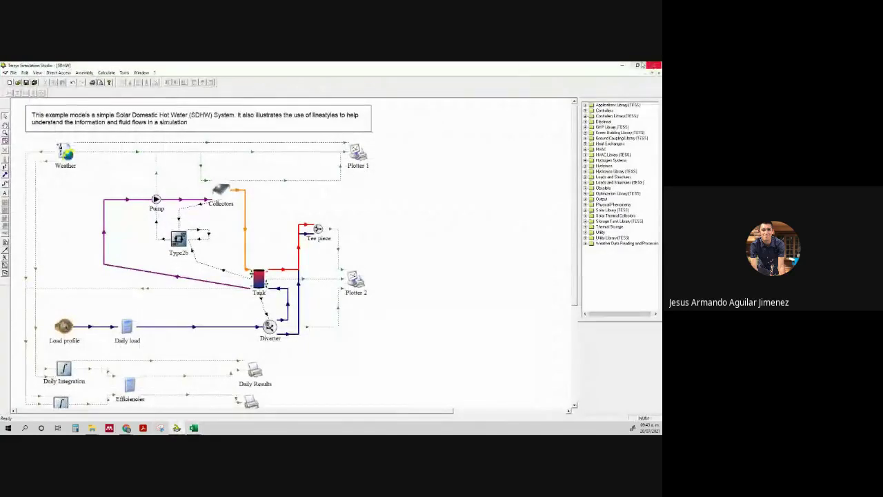
click(623, 64)
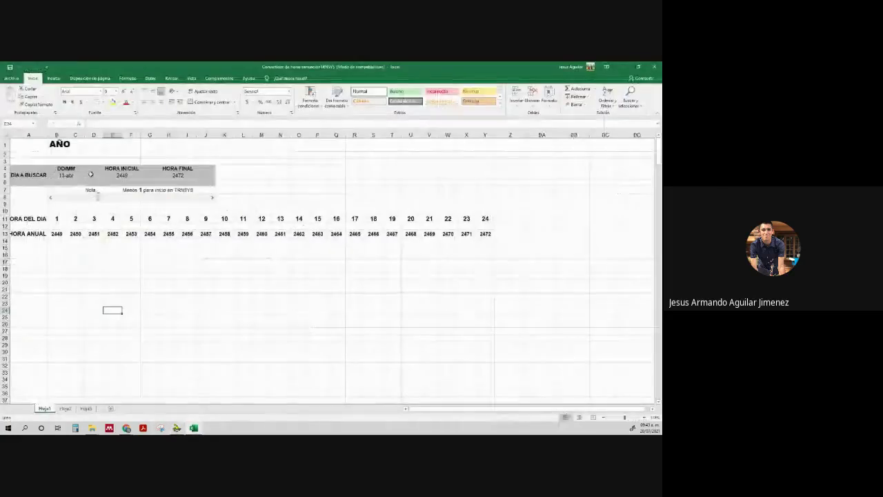
click(620, 67)
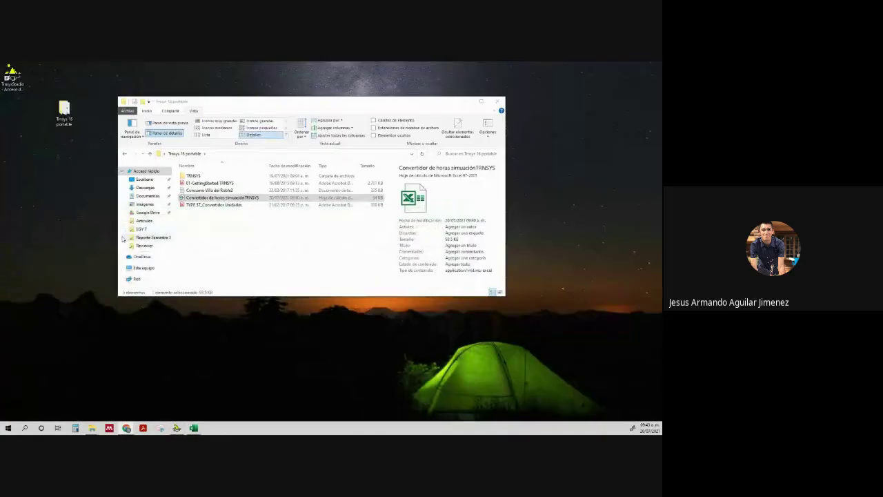
- Switch to TRNSYS Simulation Studio, check the initial hour in the Excel converter, set the simulation start time to 2448 hr and accept the control cards
click(177, 429)
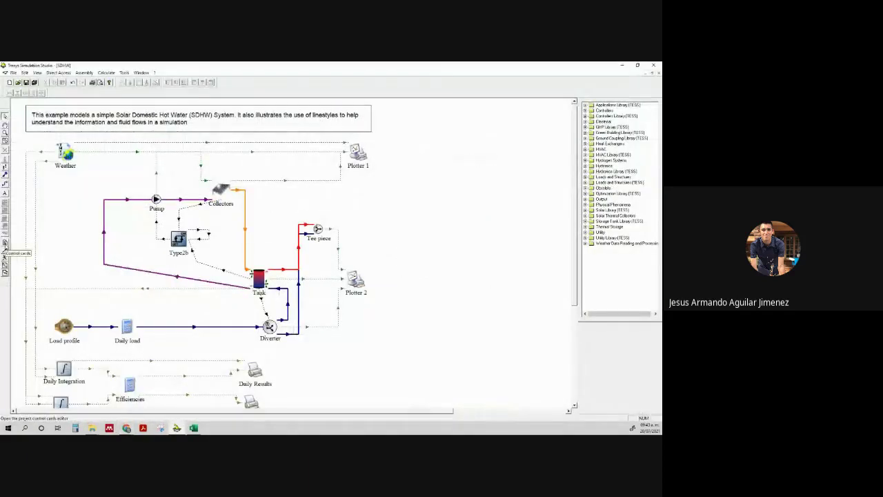
click(5, 243)
click(342, 195)
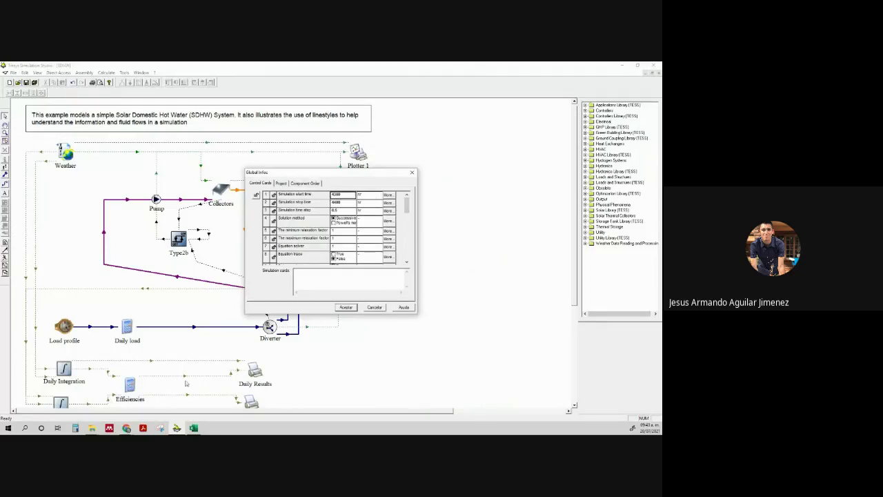
click(194, 429)
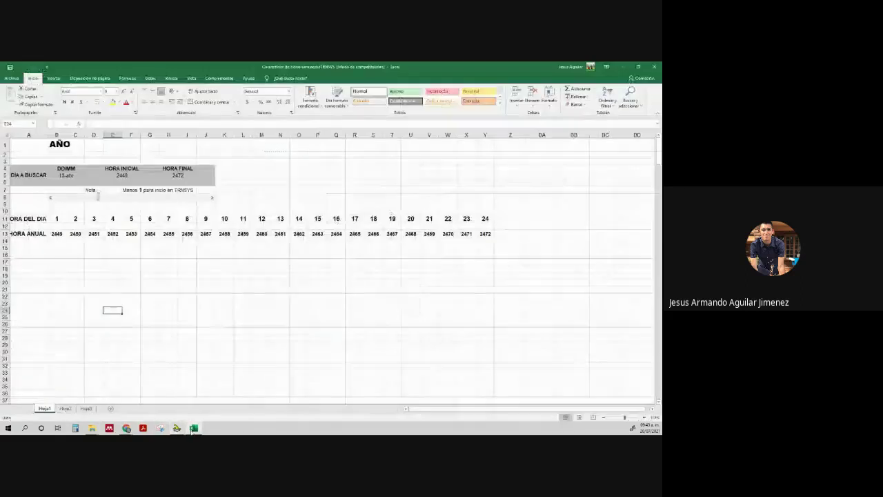
click(623, 67)
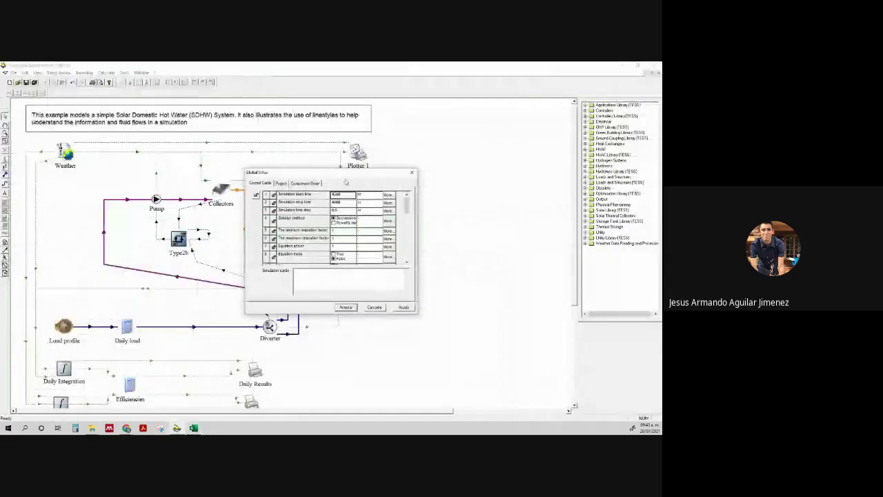
text(2448)
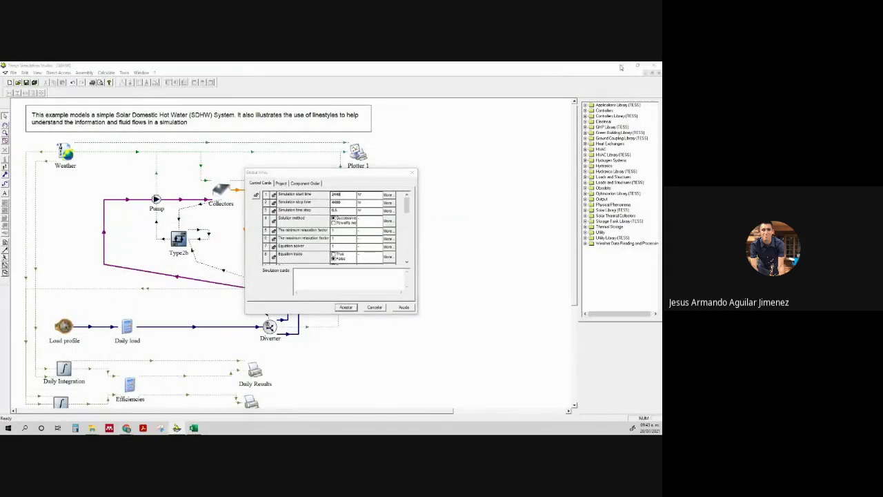
click(346, 307)
- Switch to Excel, advance the hour converter's date to 20-abr to find its final hour, and return to TRNSYS
click(194, 428)
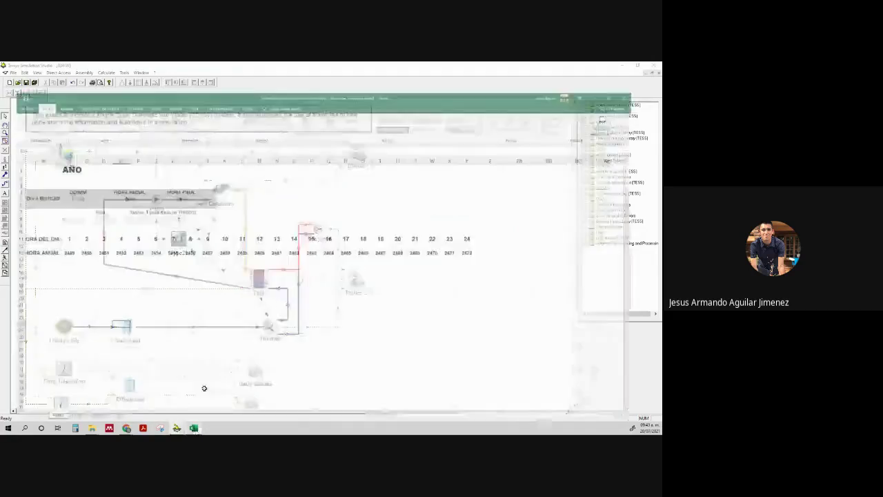
click(100, 198)
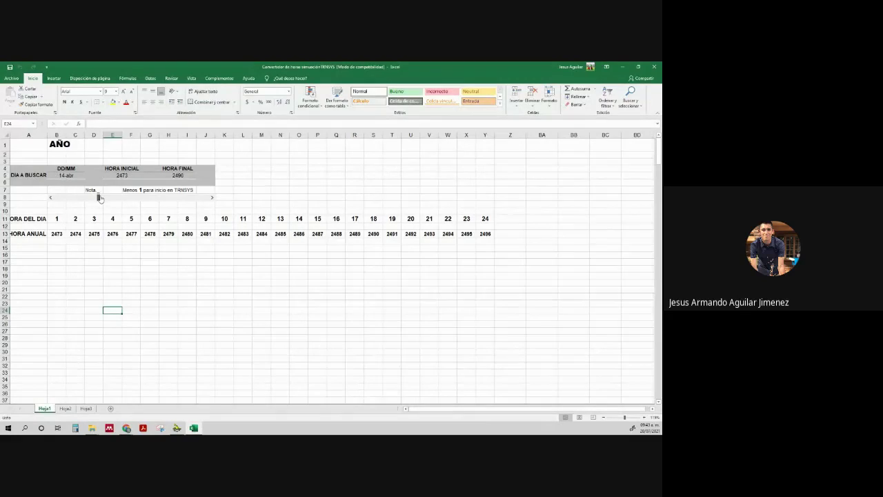
drag(99, 198, 103, 198)
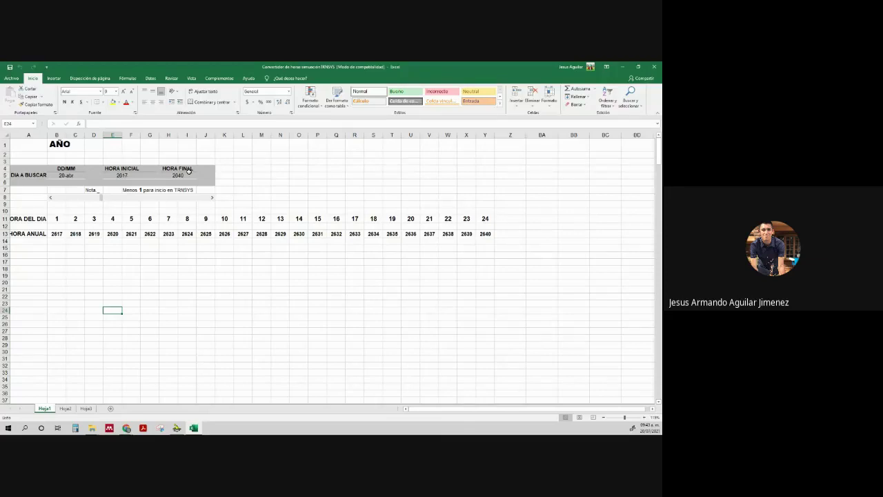
click(623, 67)
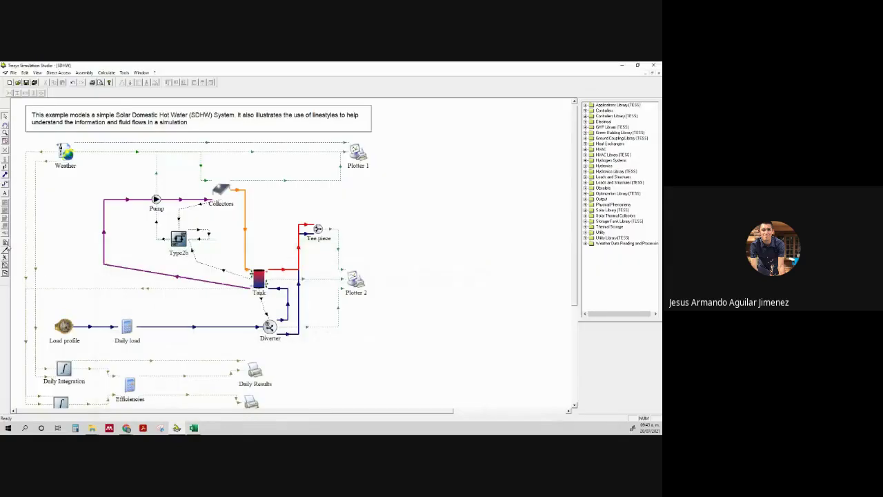
- Set the simulation stop time to 2640 hr in the control cards, accept them and run the simulation
double_click(90, 242)
double_click(349, 203)
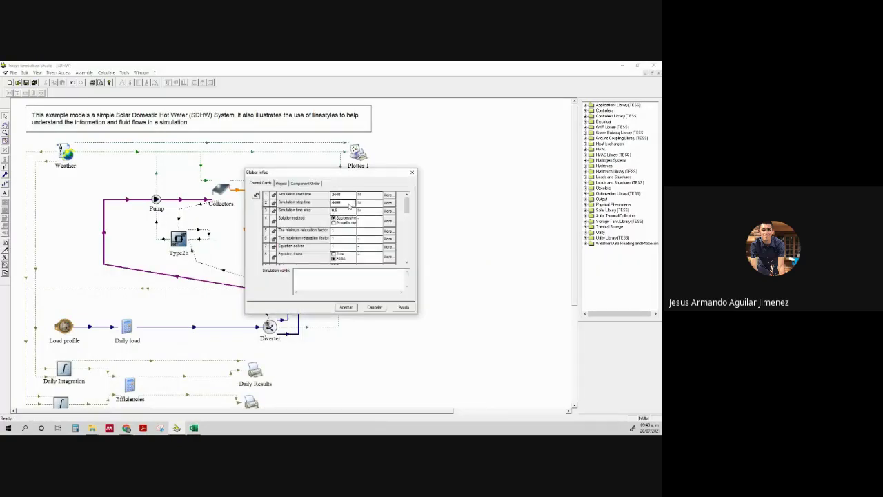
text(2040)
click(344, 308)
click(348, 308)
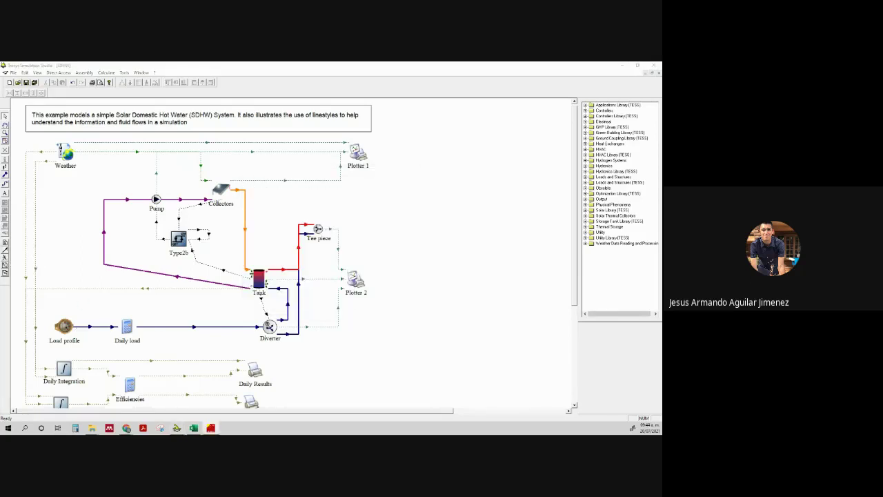
- Keep the online plotter open, inspect the tank and solar loop plots, and close the plotter
click(109, 375)
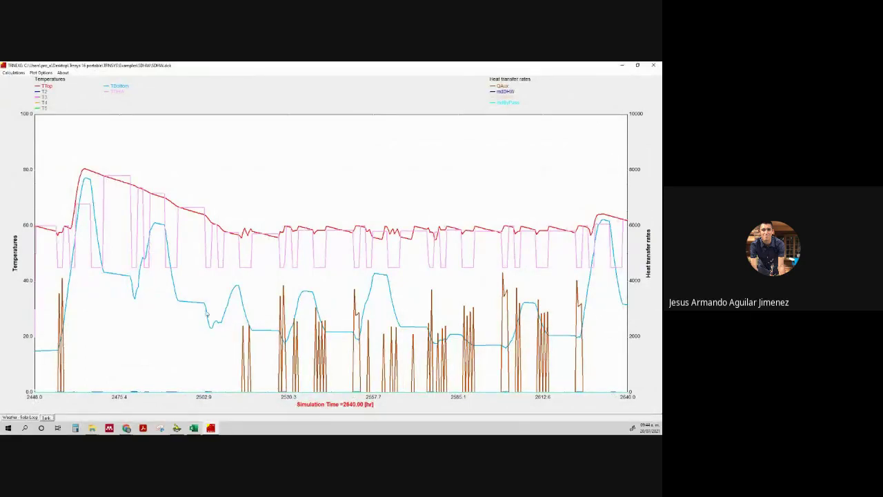
click(32, 417)
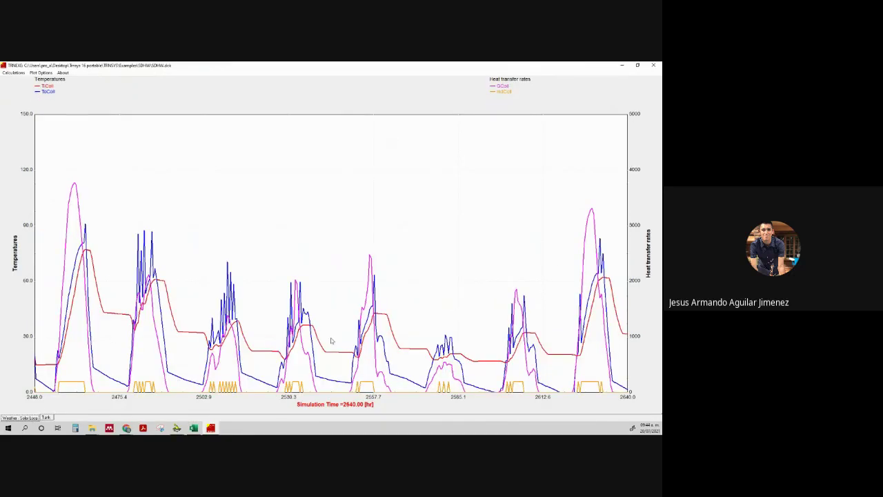
click(653, 65)
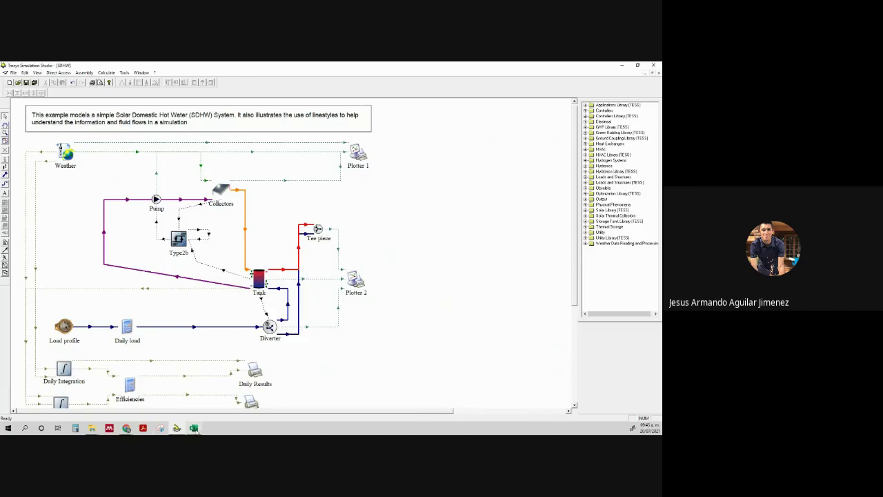
- Switch to Excel and move the hour converter's date to 25-jun
mouse_move(194, 428)
click(194, 428)
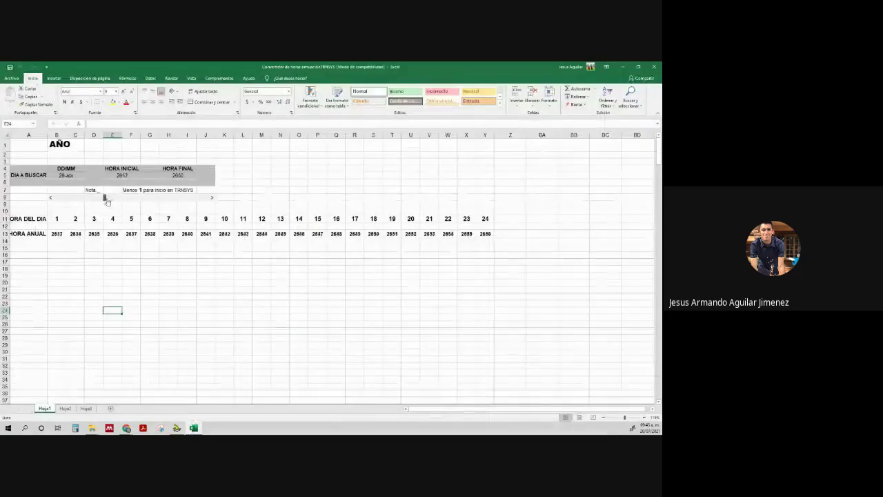
drag(106, 201, 135, 201)
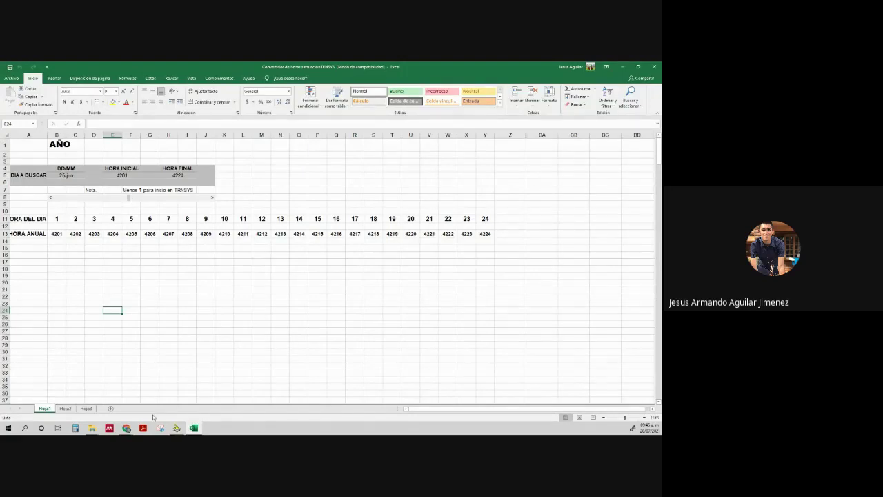
- Switch to TRNSYS, set the simulation start time to 4200 hr and the stop time to 4368 hr, and accept the control cards
click(177, 429)
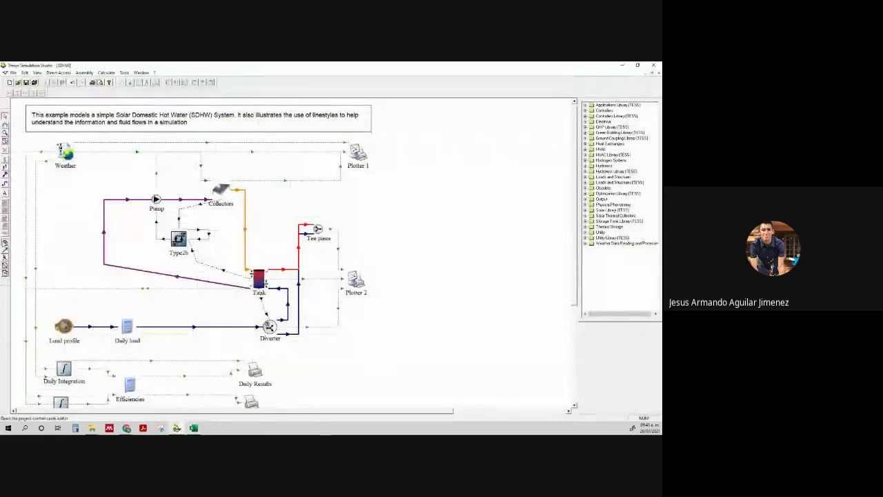
double_click(351, 196)
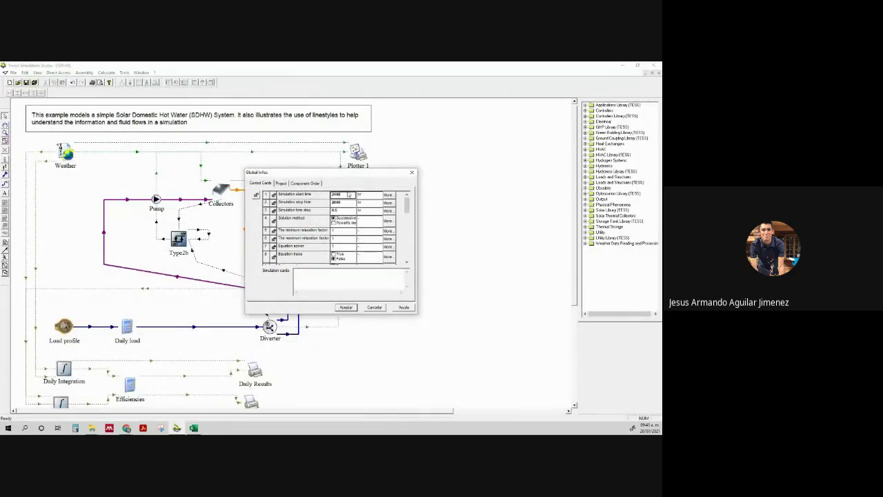
text(4200)
double_click(349, 203)
text(4368)
click(346, 308)
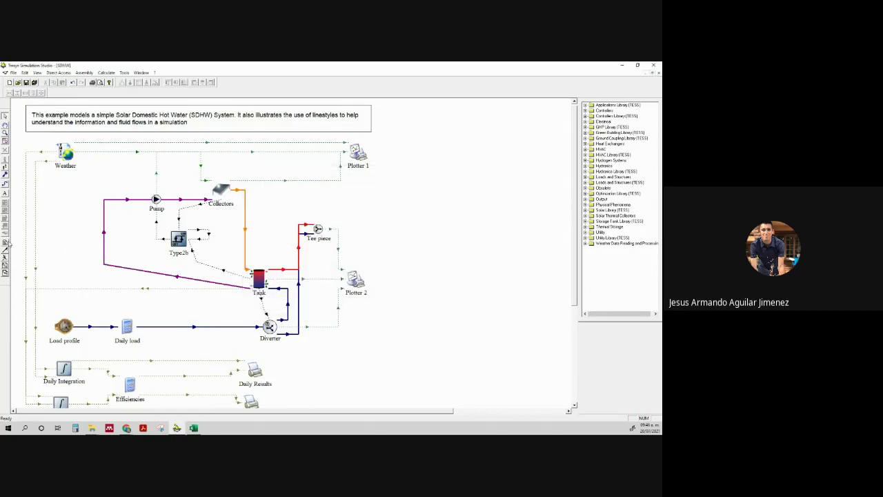
click(6, 243)
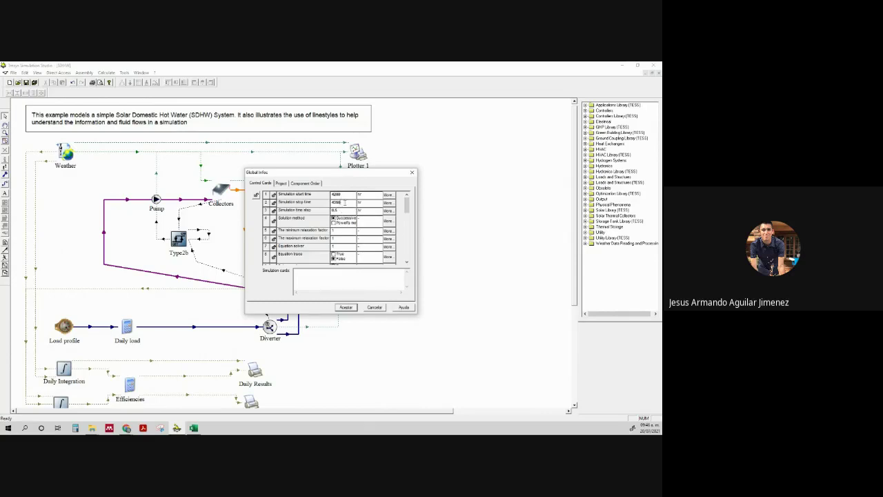
click(352, 308)
click(353, 308)
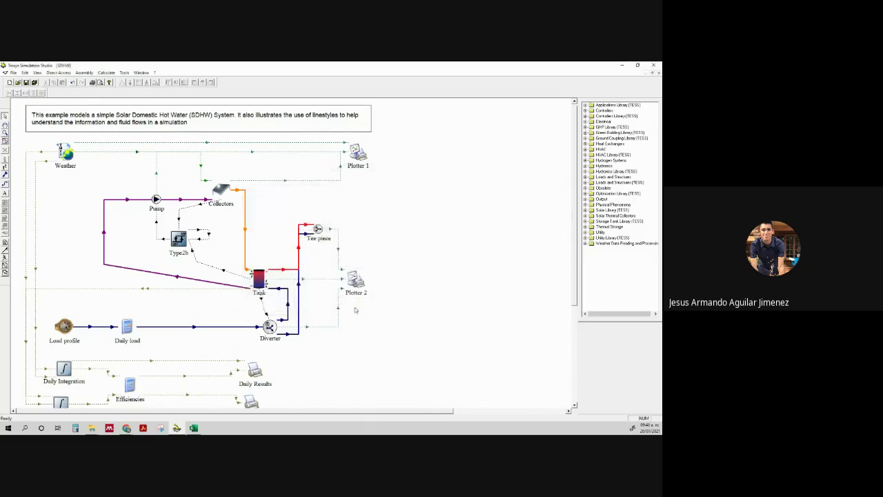
- Run the simulation, keep the online plotter open to view the solar loop plot, and close the plotter
click(5, 257)
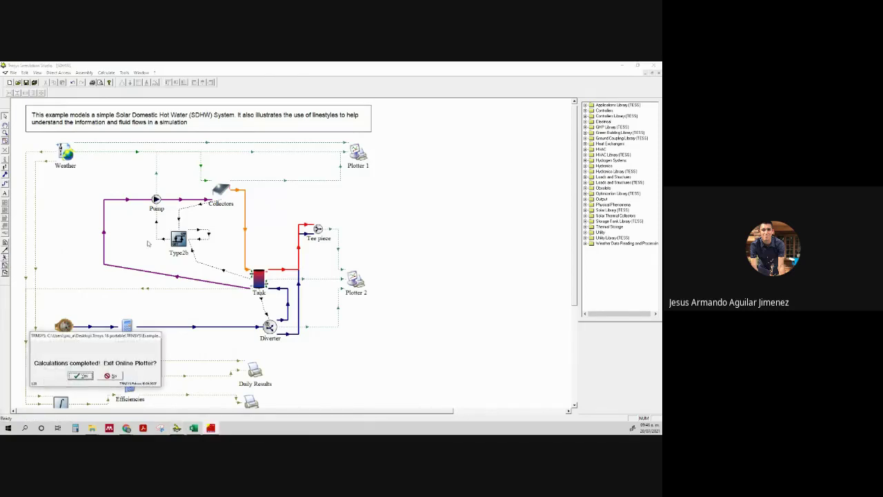
click(112, 377)
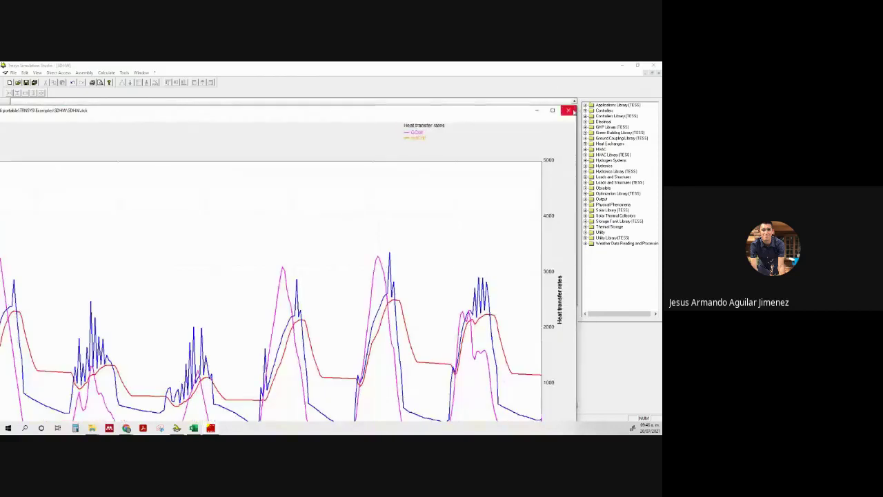
click(570, 111)
- Set the simulation start time to 0, the stop time to 8760 hr and the time step to 1 in the control cards
click(6, 246)
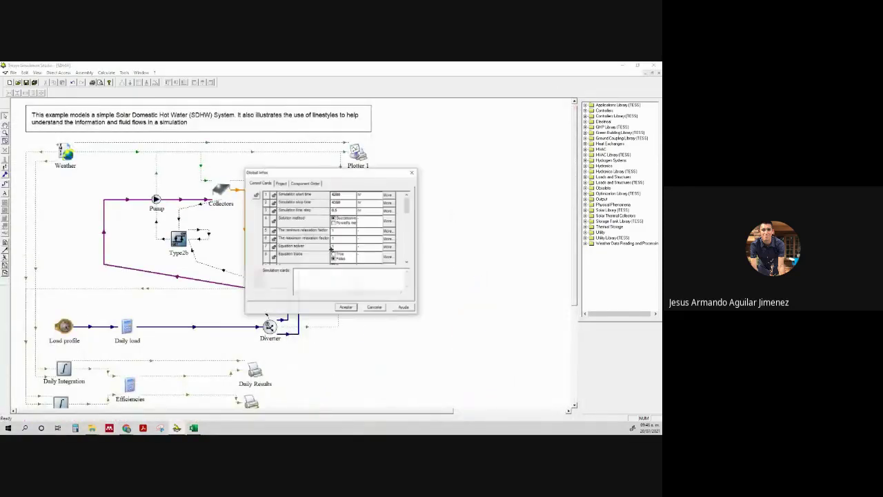
click(346, 196)
text(0)
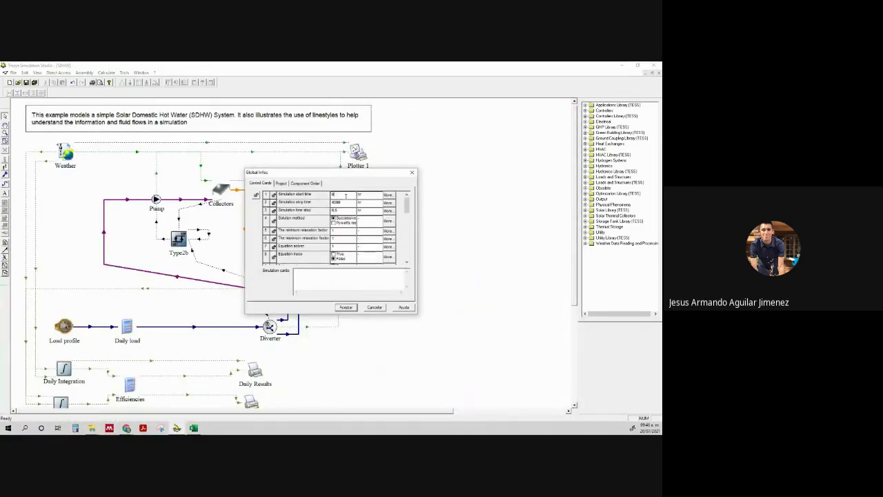
click(347, 204)
text(876)
click(347, 211)
text(1)
click(347, 308)
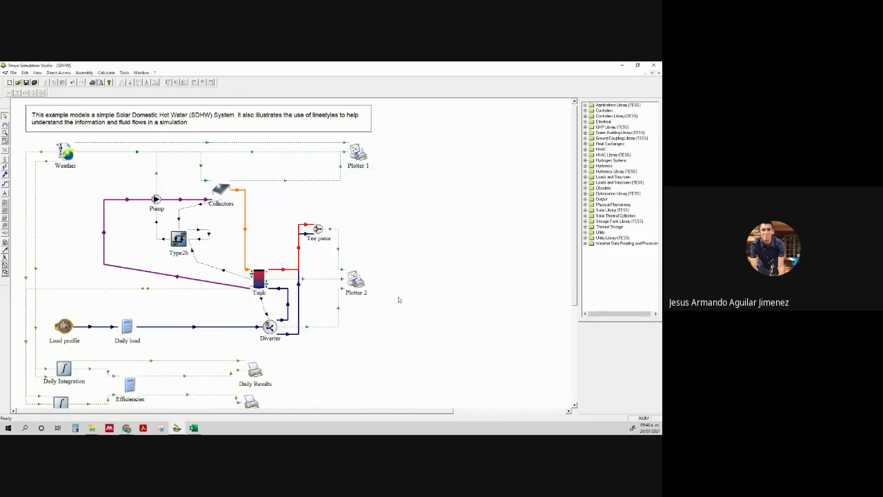
- Run the simulation for the full year
click(5, 257)
click(5, 257)
click(5, 256)
- Set the simulation start time to 5000 hr in the control cards, accept them and run the simulation
click(4, 244)
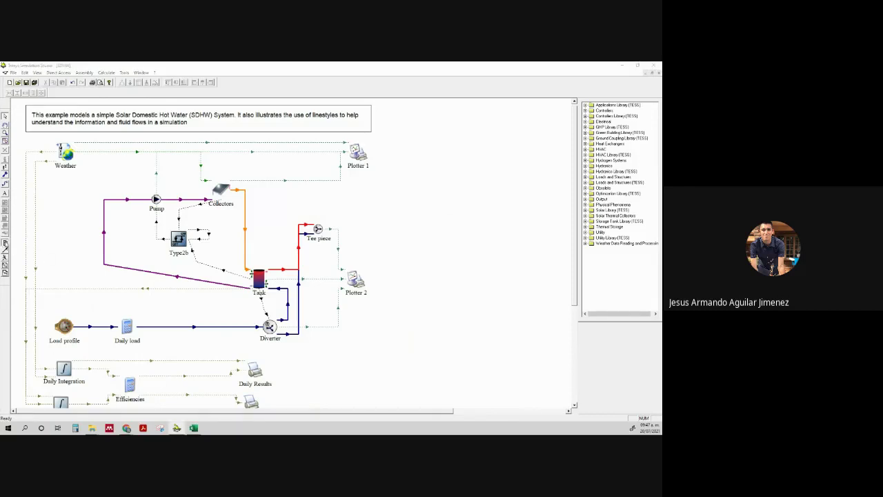
click(349, 196)
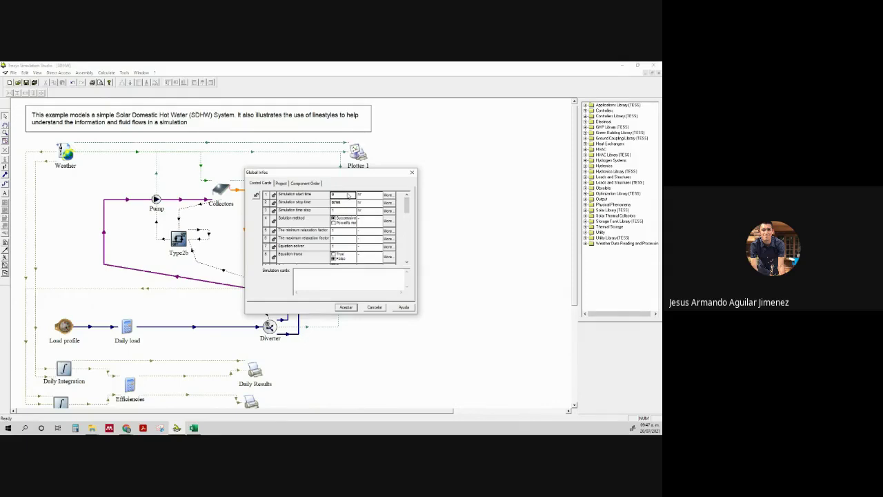
text(6000)
click(347, 308)
key(F8)
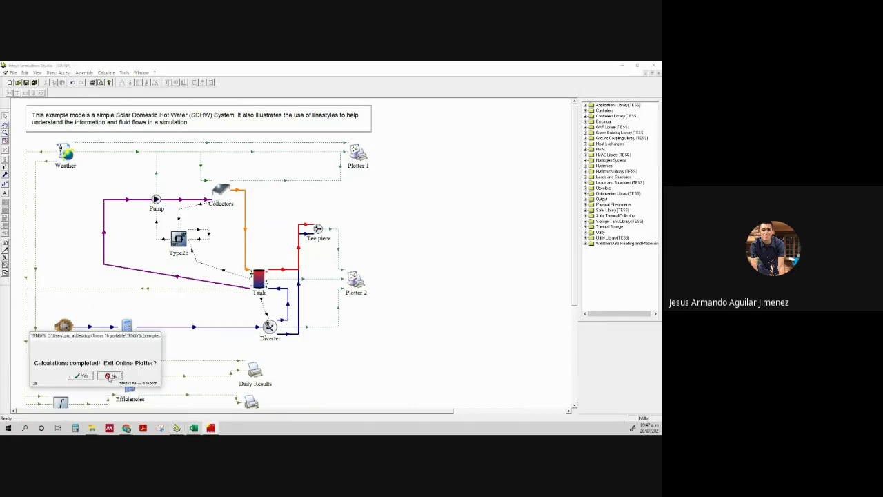
- Keep the online plotter open after the calculations and bring its window to the front at full size
click(108, 376)
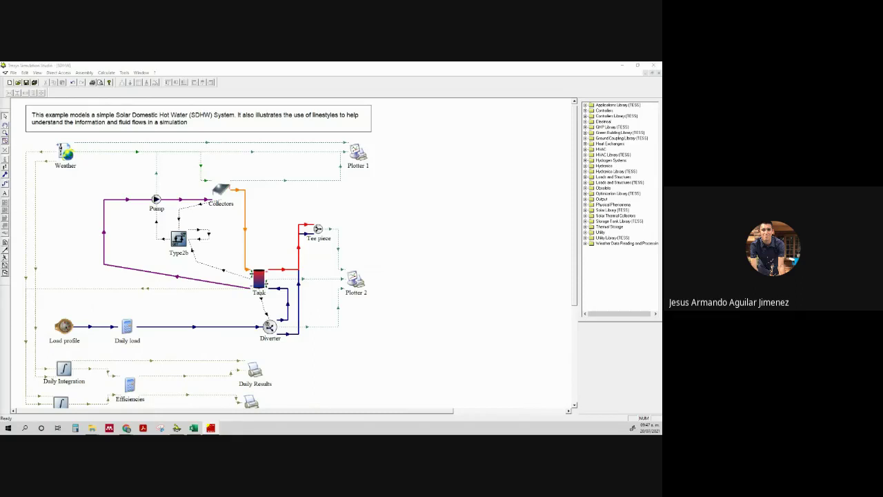
key(alt+Tab)
key(alt+Tab)
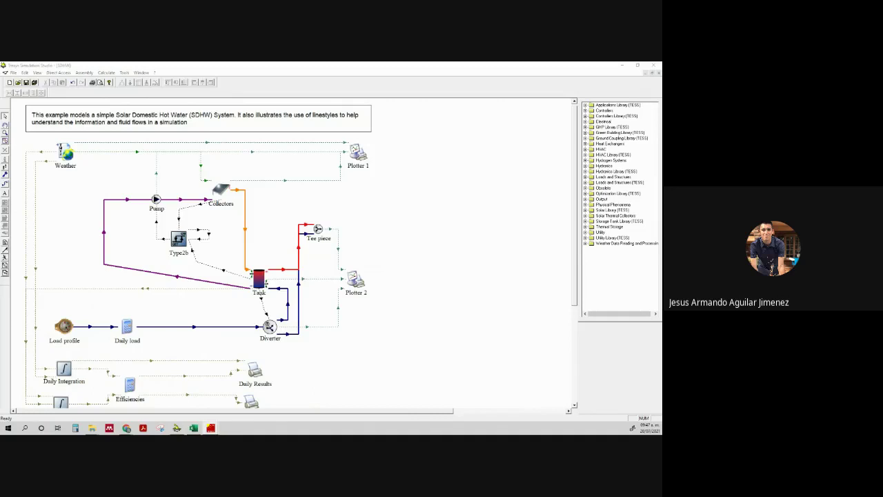
key(alt+Tab)
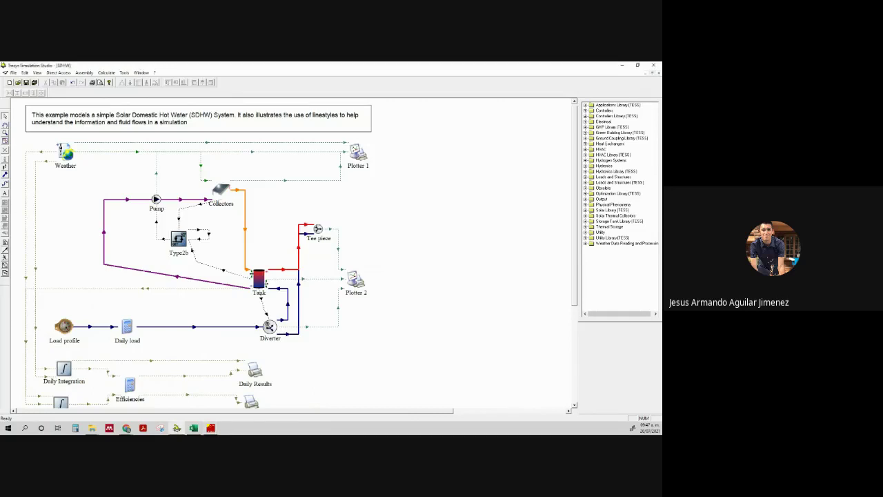
key(alt+Tab)
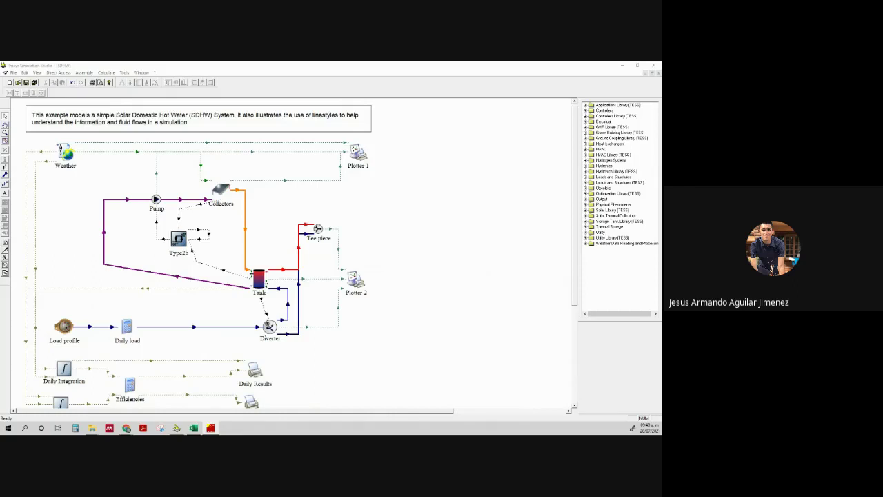
drag(1, 235, 408, 62)
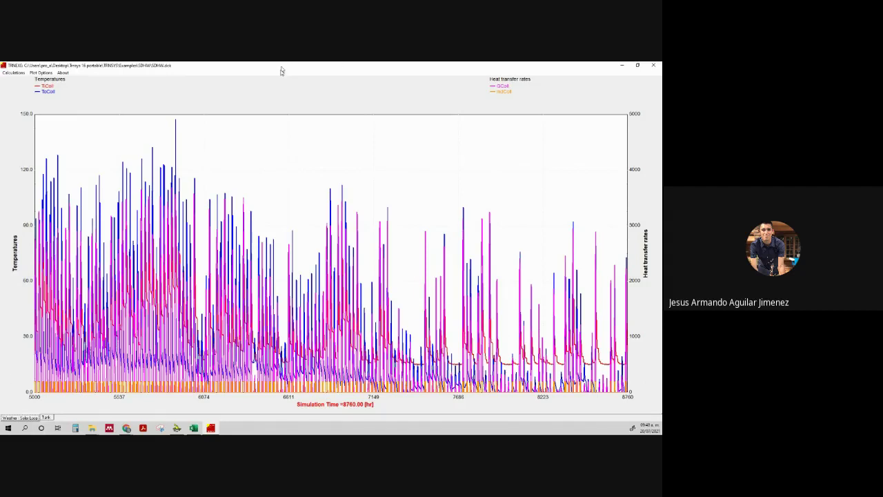
- Inspect the tank and solar loop plots alternately, and minimize the online plotter
mouse_move(281, 70)
mouse_down()
mouse_move(276, 102)
mouse_move(282, 76)
mouse_move(293, 87)
mouse_move(292, 63)
mouse_up()
click(46, 417)
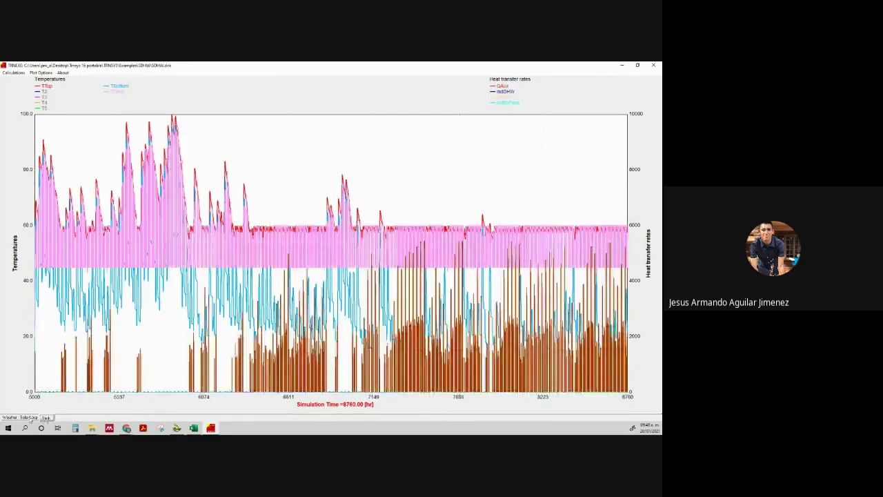
click(29, 418)
click(46, 417)
click(46, 417)
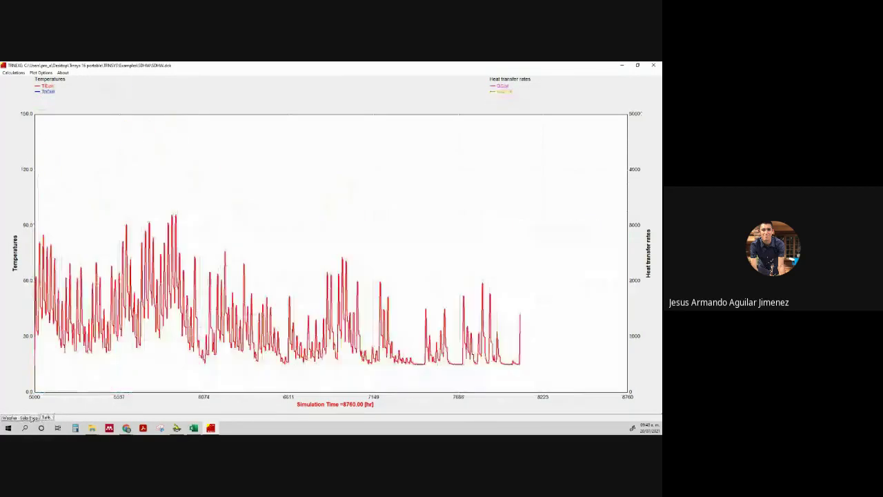
click(47, 418)
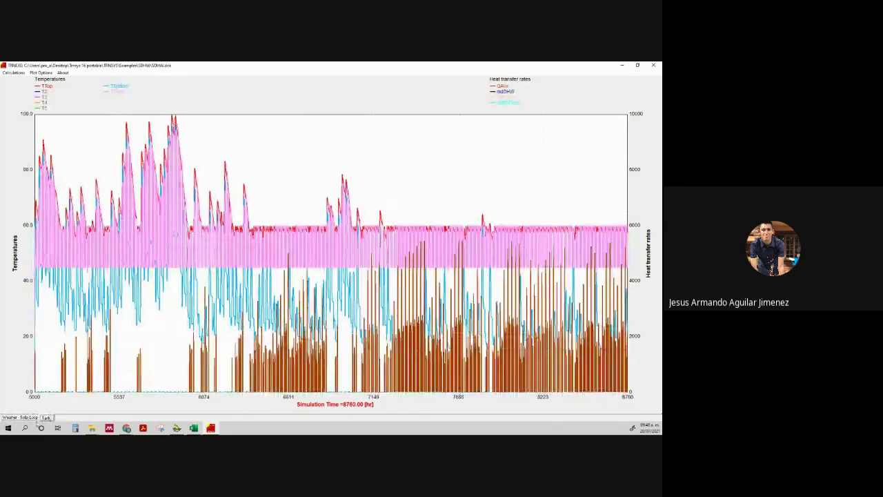
click(29, 417)
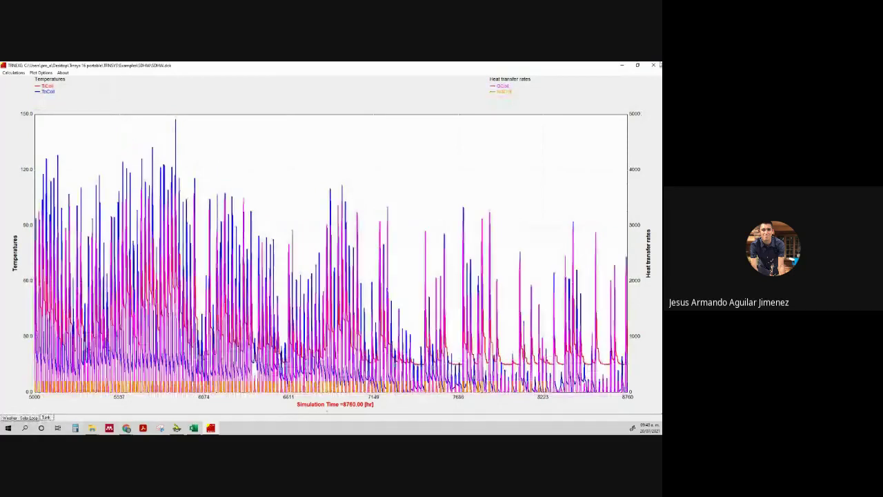
click(622, 65)
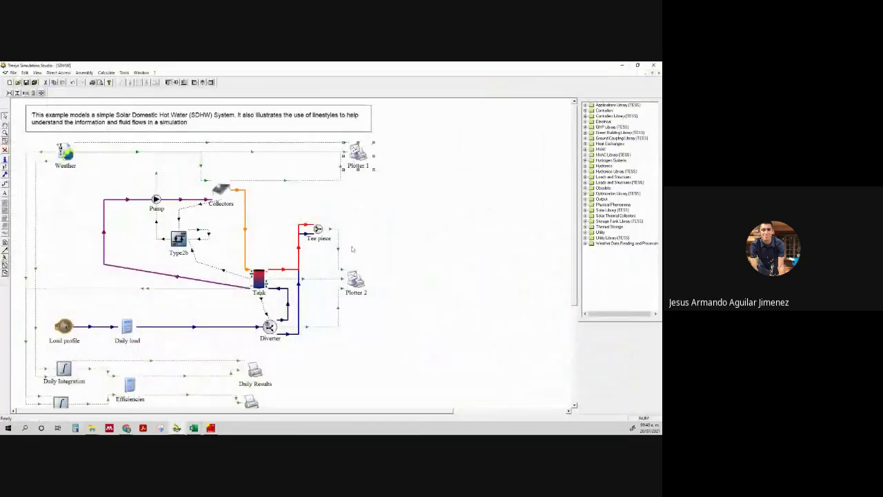
- Examine Plotter 1 and Plotter 2 in the diagram and the links that feed them by selecting each one
click(354, 278)
click(356, 145)
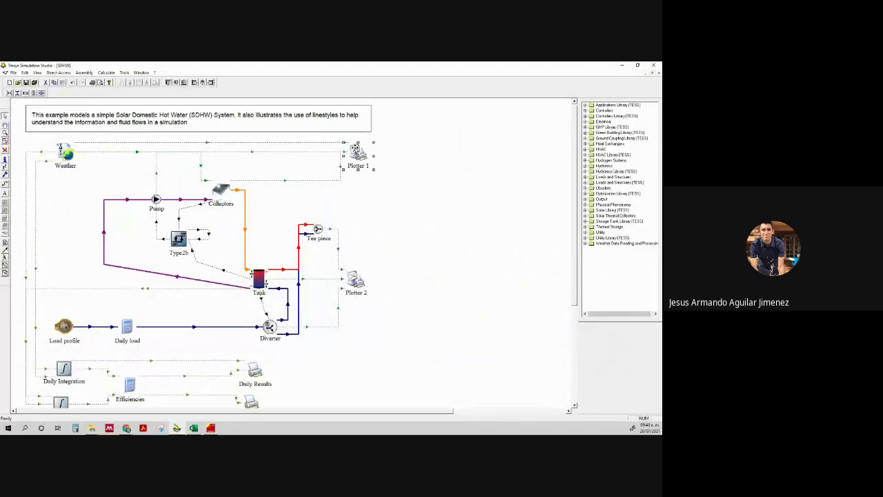
click(486, 293)
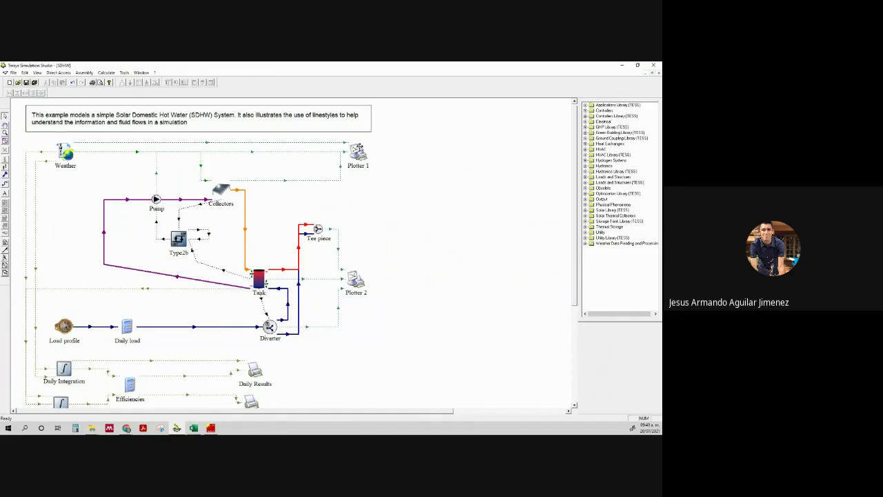
click(357, 148)
click(314, 142)
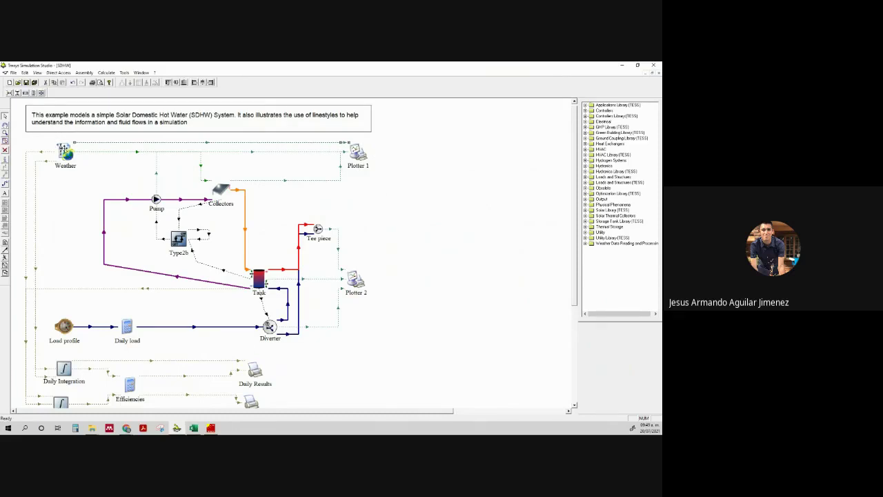
click(272, 152)
click(341, 174)
click(338, 317)
- Restore the online plotter to view the tank plot, minimize it and select the Plotter 2 component
click(210, 428)
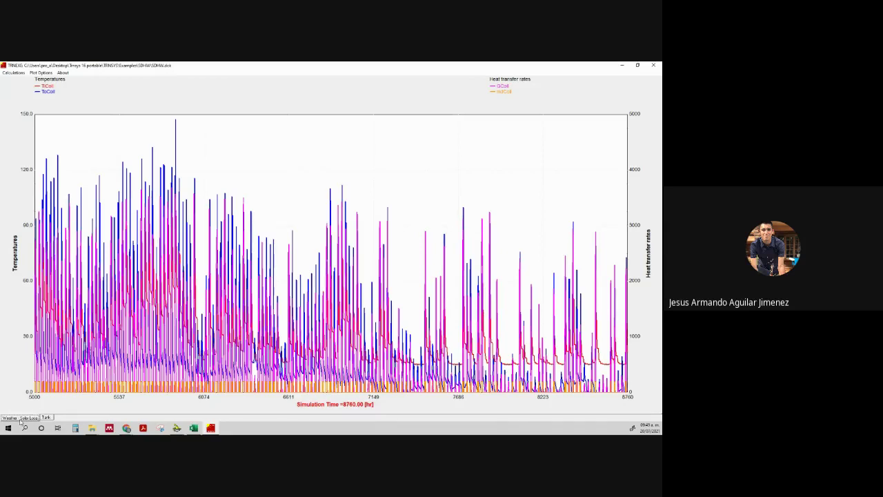
click(48, 417)
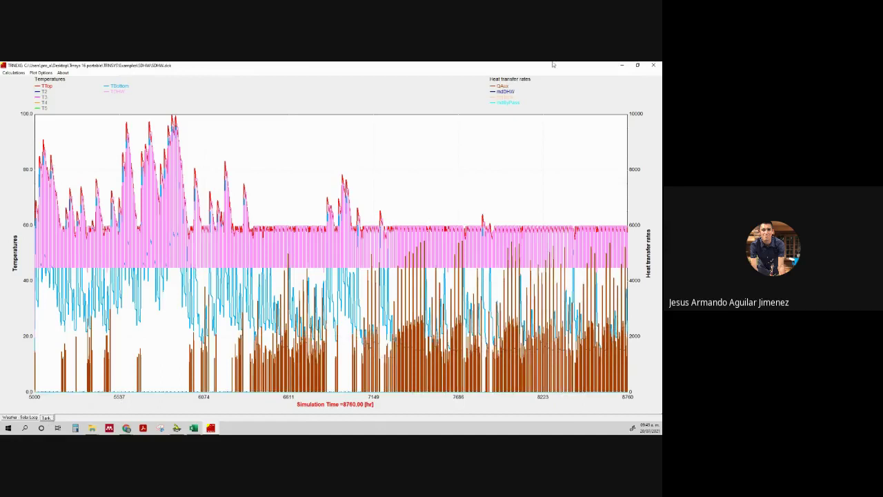
click(622, 65)
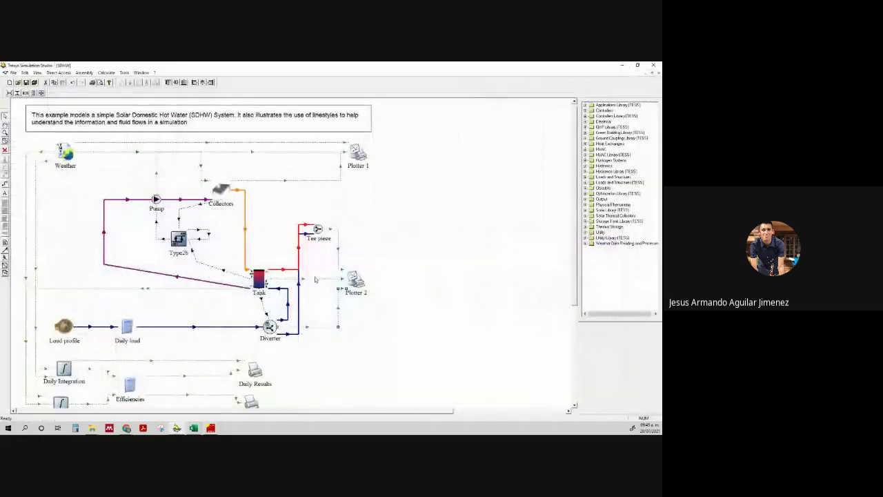
click(353, 279)
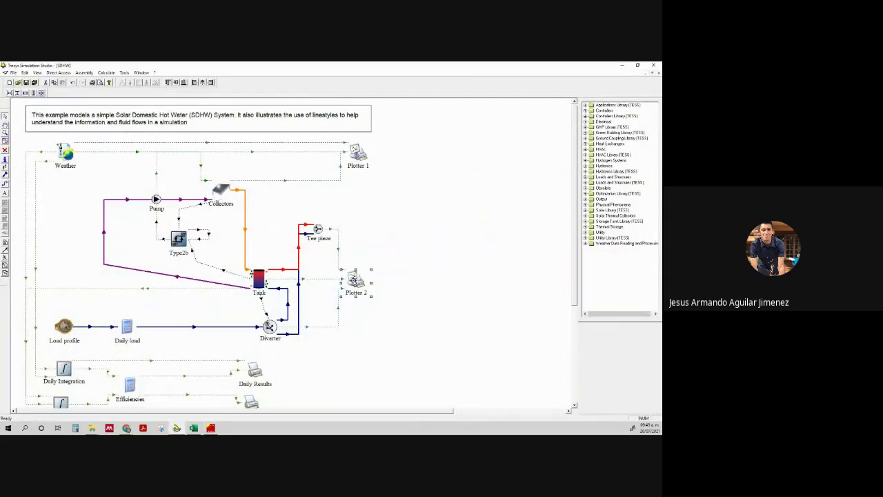
- Restore the online plotter, hide the mdColl and QColl curves in the solar loop plot, and toggle the ToColl curve off and on
click(214, 429)
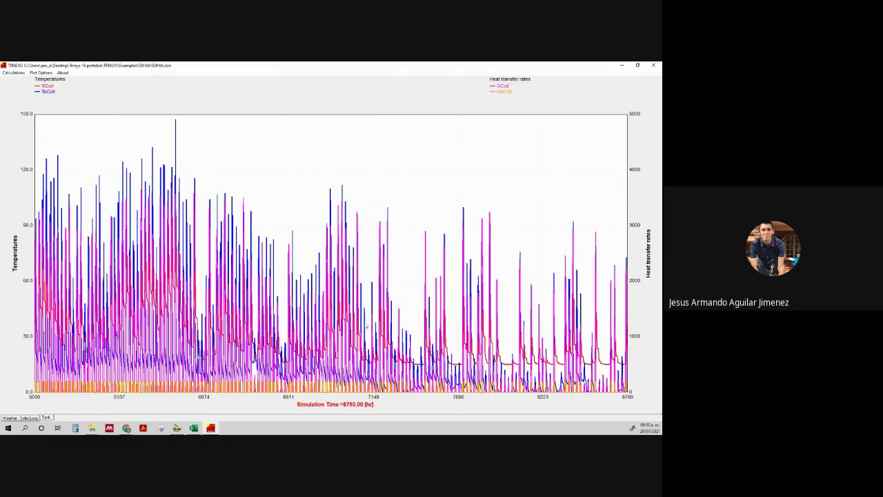
click(502, 94)
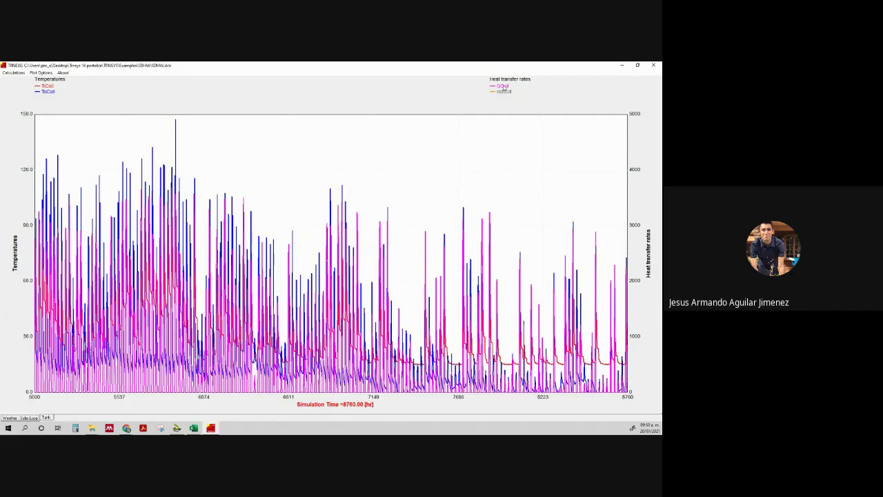
click(503, 86)
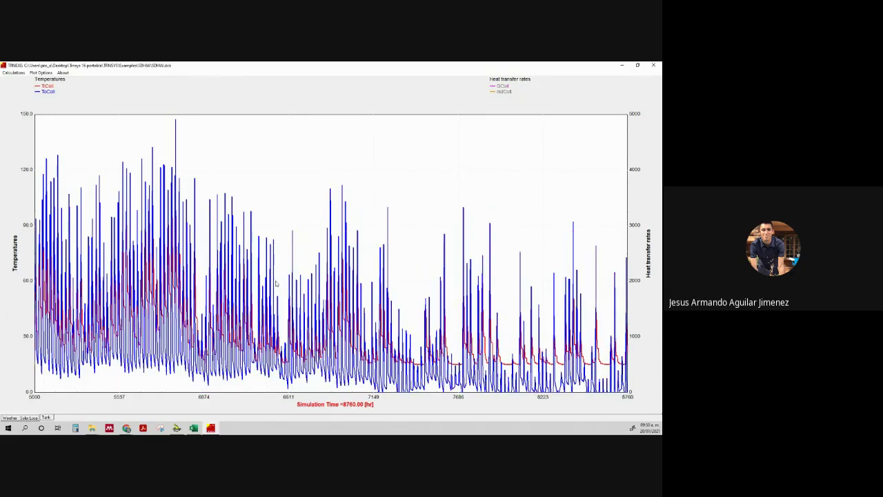
click(49, 92)
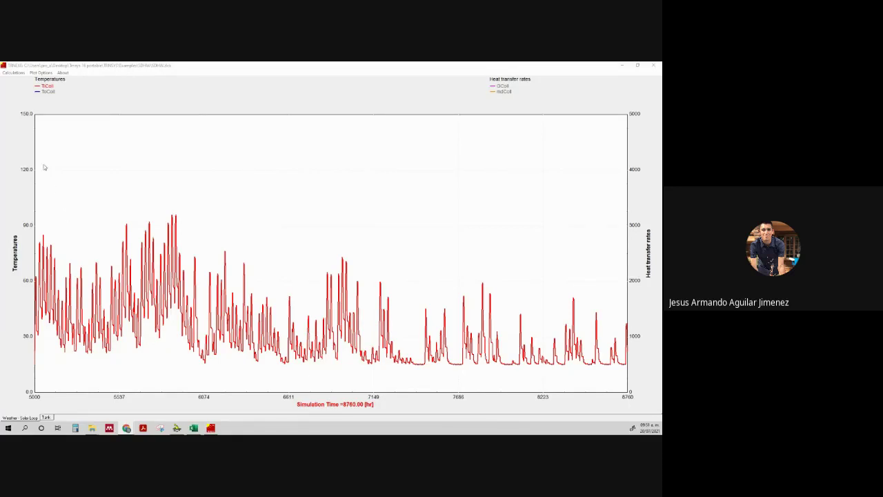
click(52, 92)
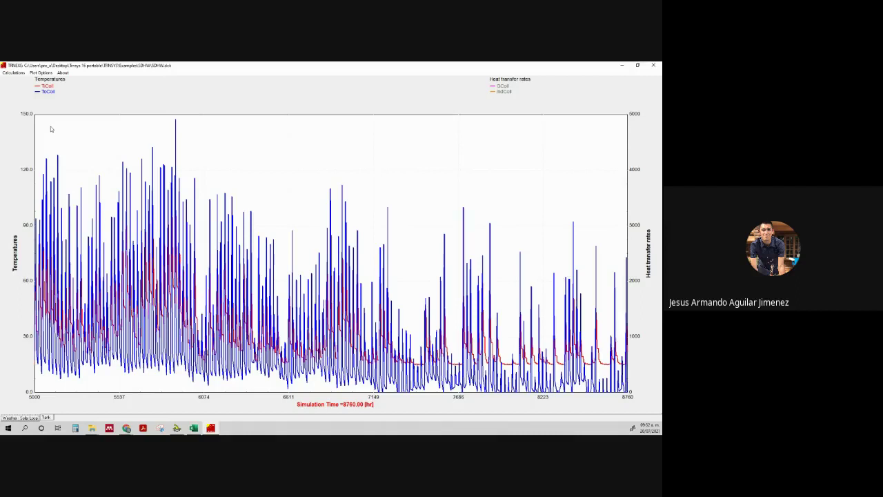
- Zoom in on about hours 5101 to 5466 of the solar loop plot, then enlarge and reposition the zoomed plot window
drag(51, 127, 109, 387)
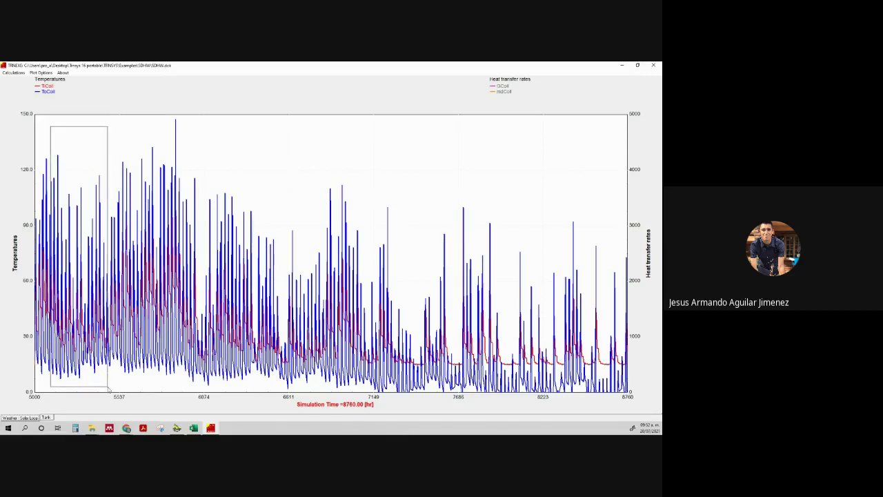
drag(109, 389, 109, 392)
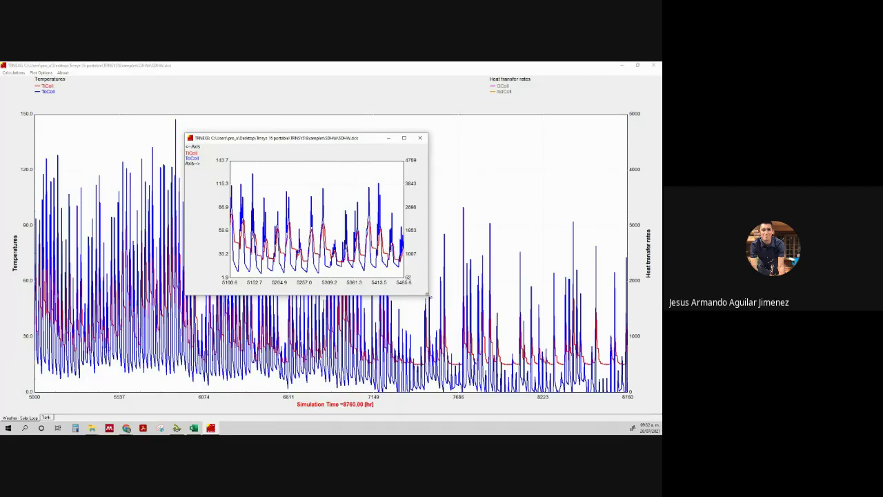
drag(428, 295, 595, 378)
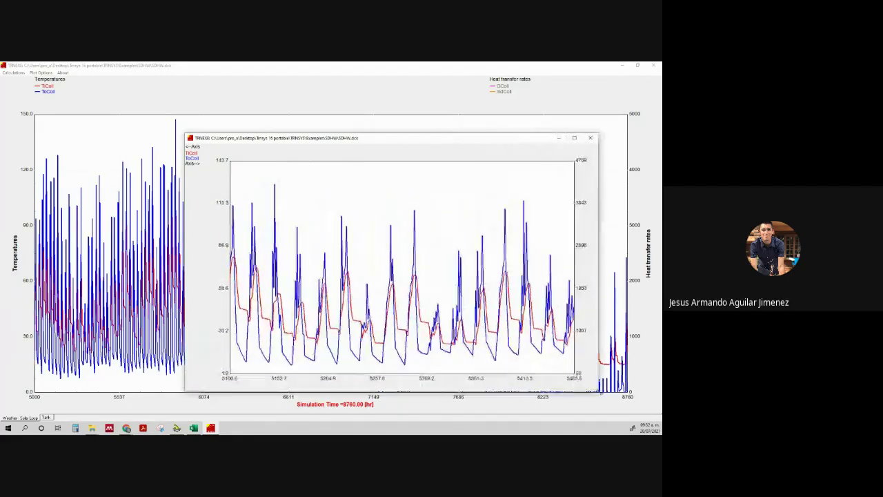
drag(337, 142, 272, 110)
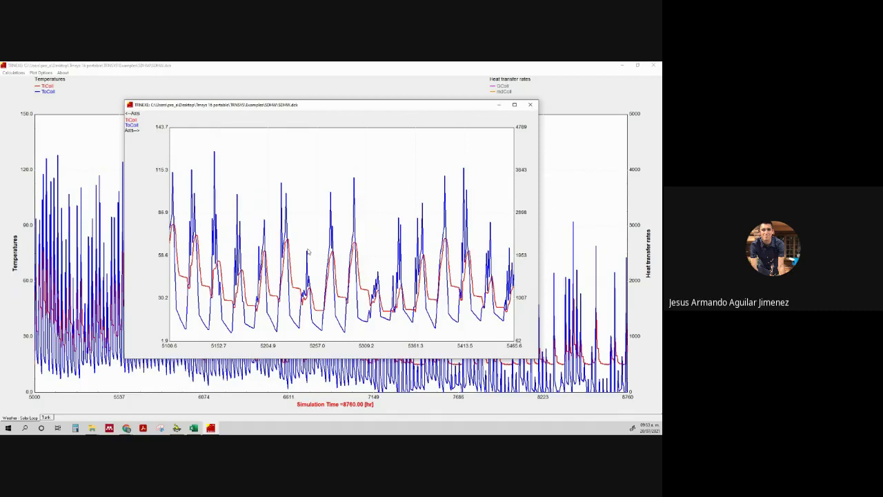
- Read the TiColl and ToColl values at several times in the zoomed plot, and close the zoom window
drag(308, 252, 255, 233)
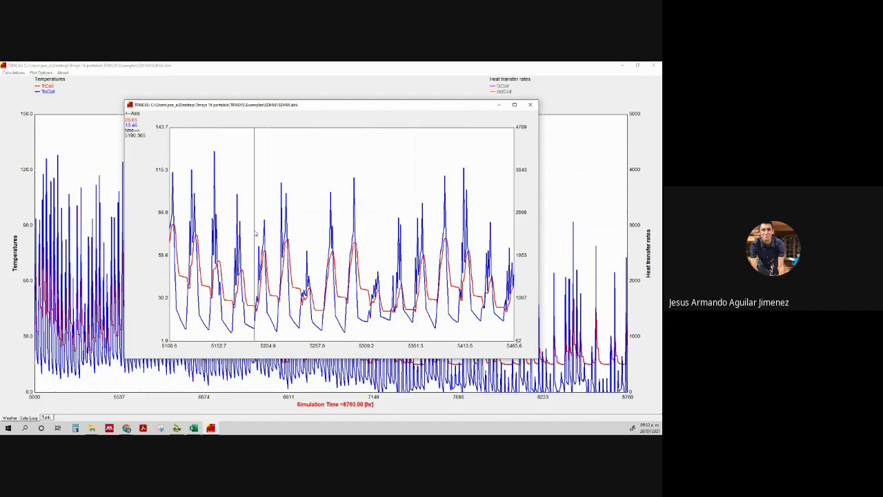
drag(256, 233, 257, 233)
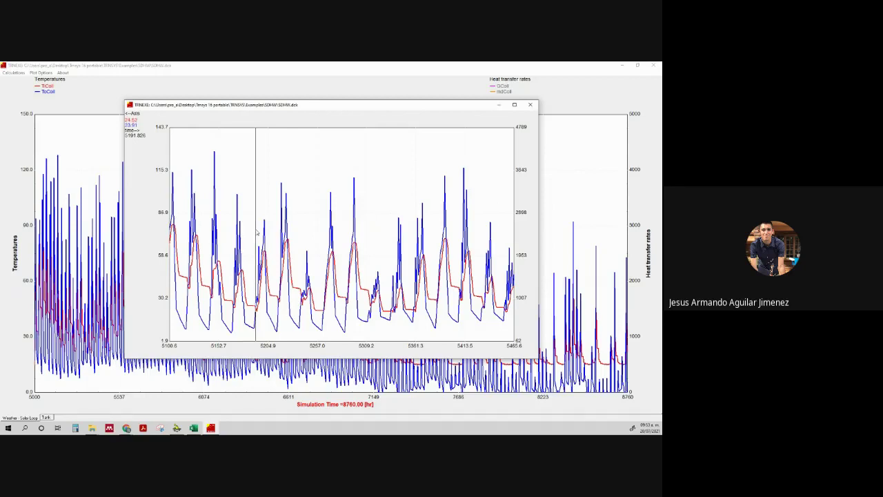
drag(256, 232, 265, 232)
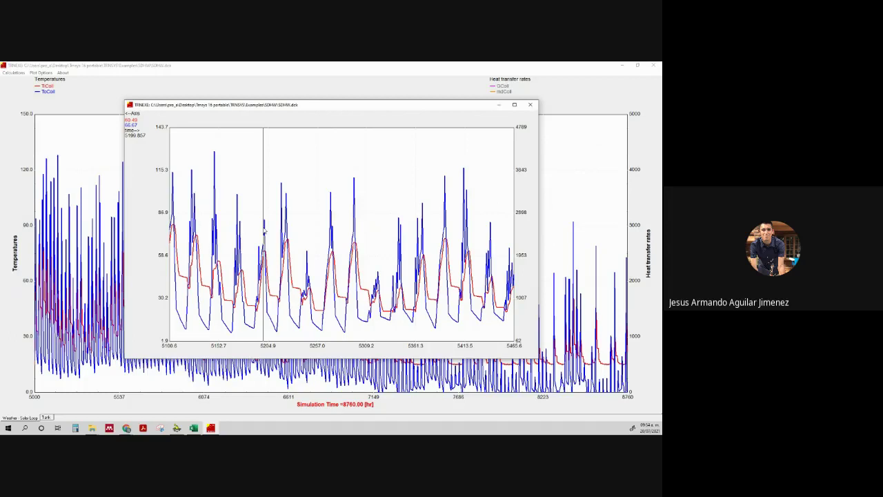
drag(264, 232, 274, 235)
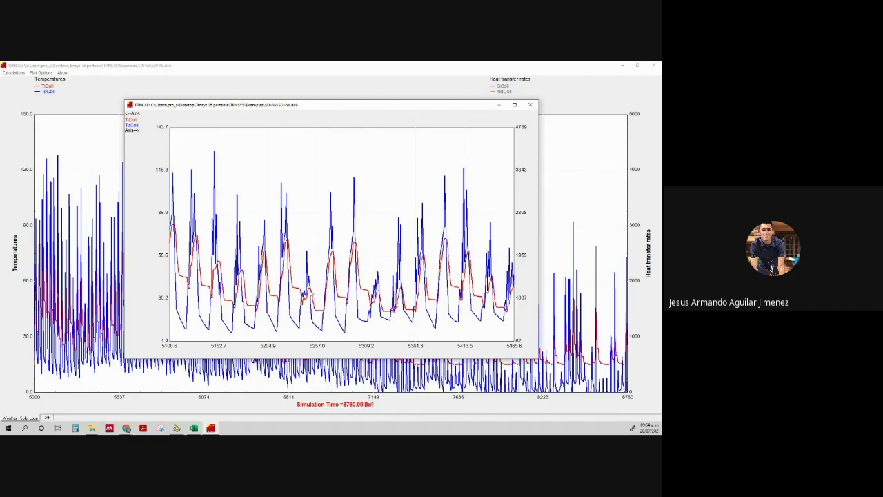
click(310, 293)
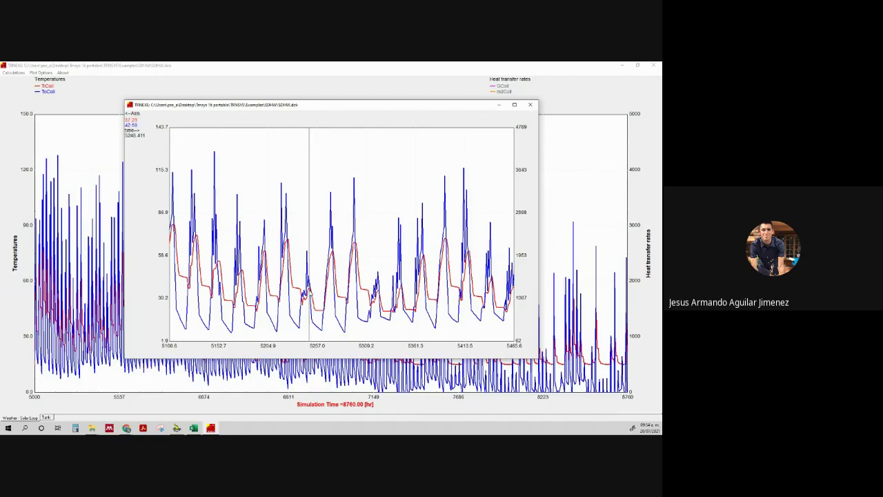
click(309, 294)
click(308, 293)
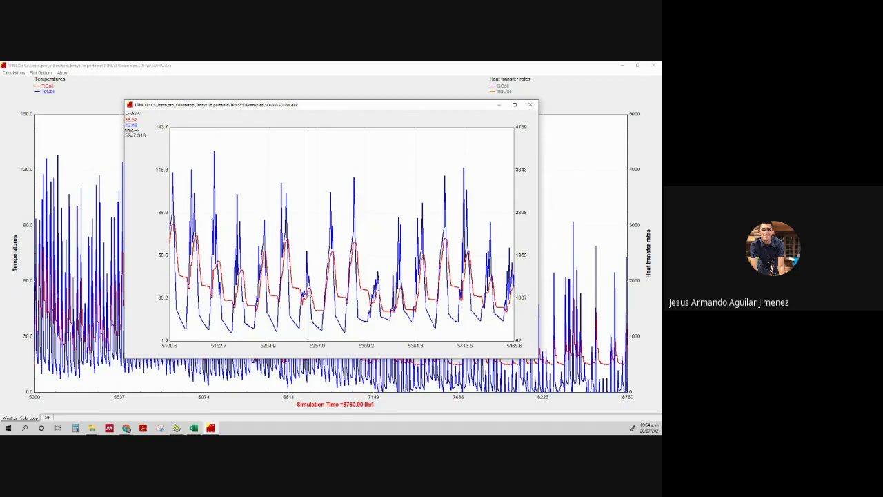
click(532, 104)
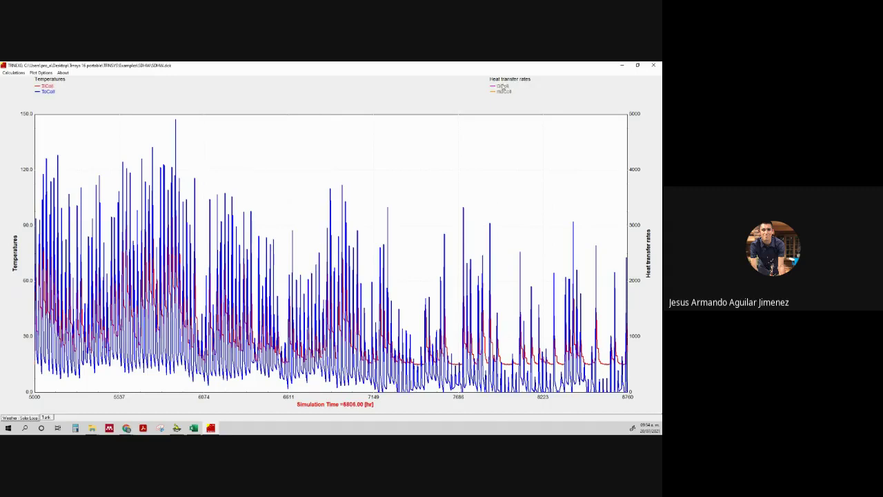
- Show the QColl and mdColl curves again, and switch the plot background to black and back to white
click(502, 89)
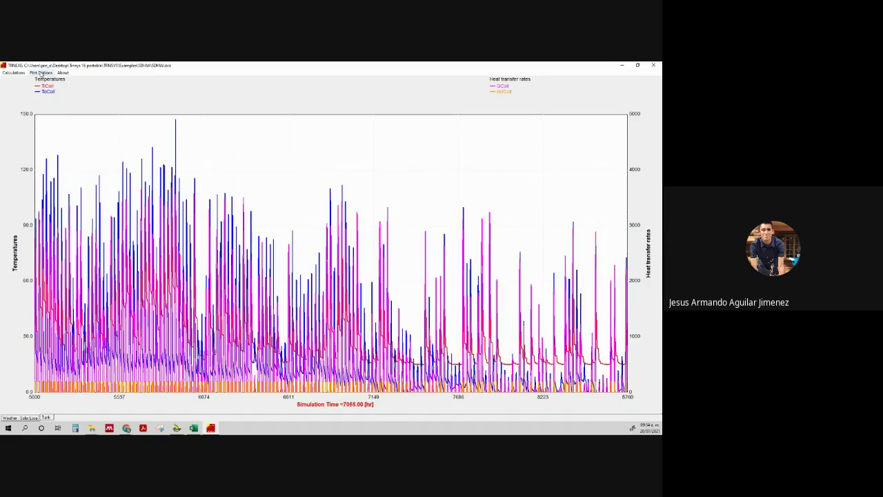
click(41, 73)
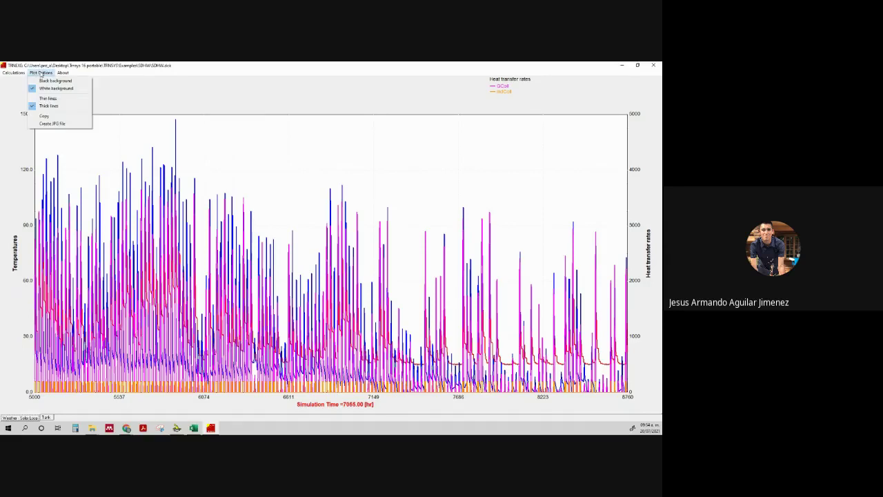
click(45, 81)
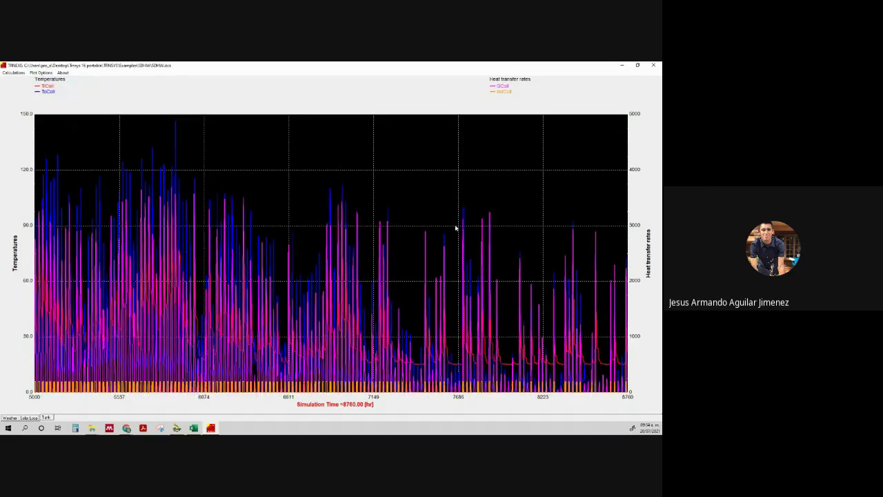
click(41, 73)
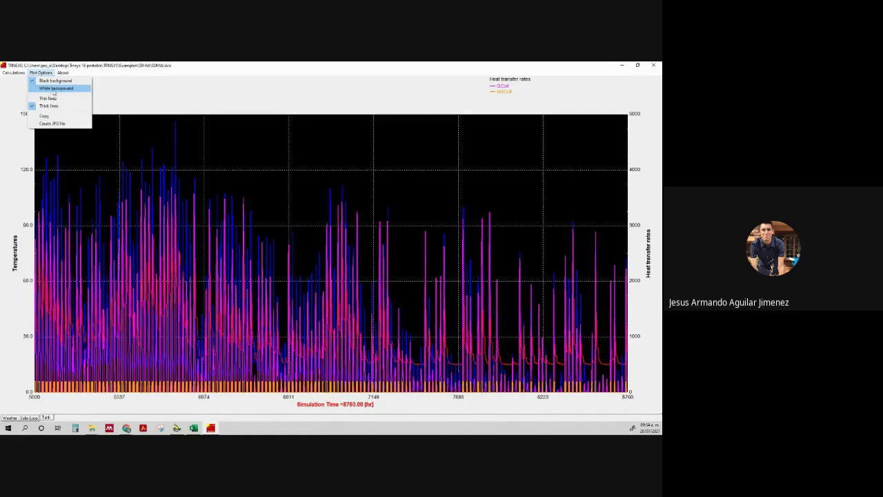
click(55, 89)
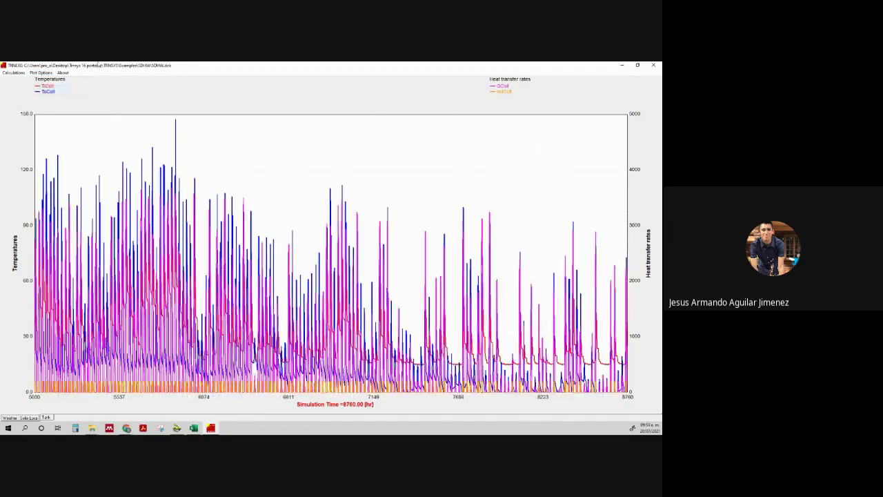
- Switch the plot curves to thin lines and back to thick lines
click(41, 72)
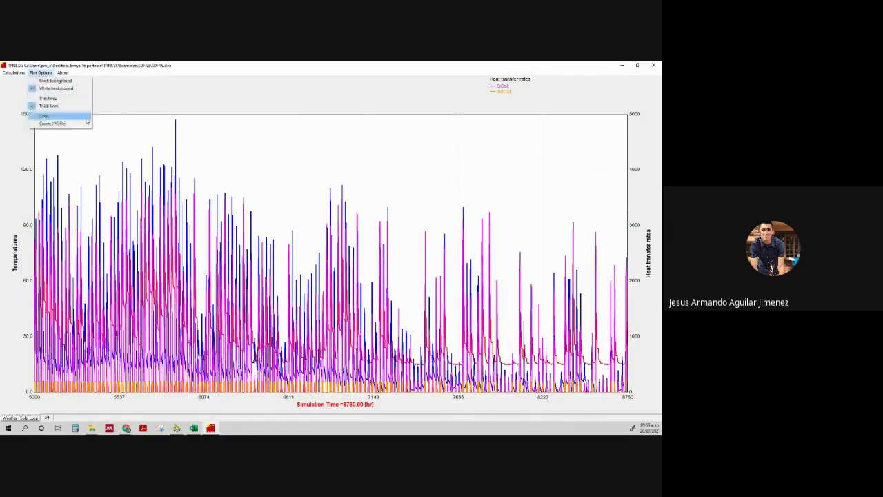
click(44, 99)
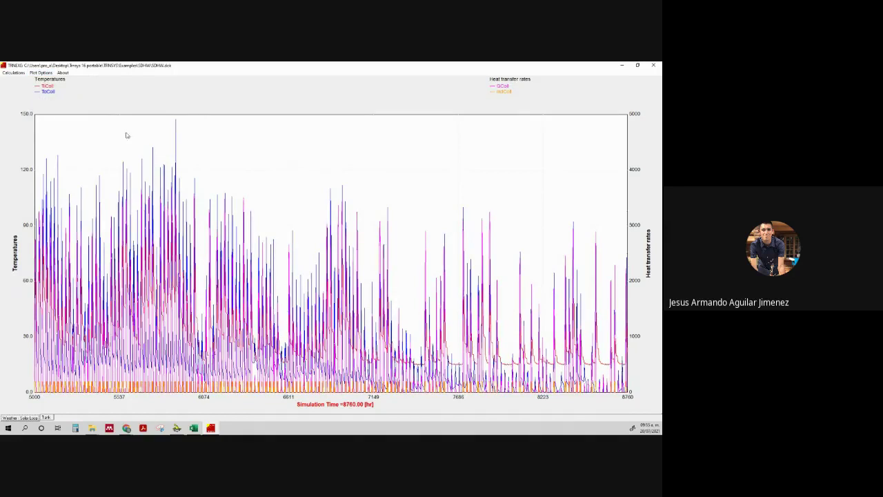
click(43, 73)
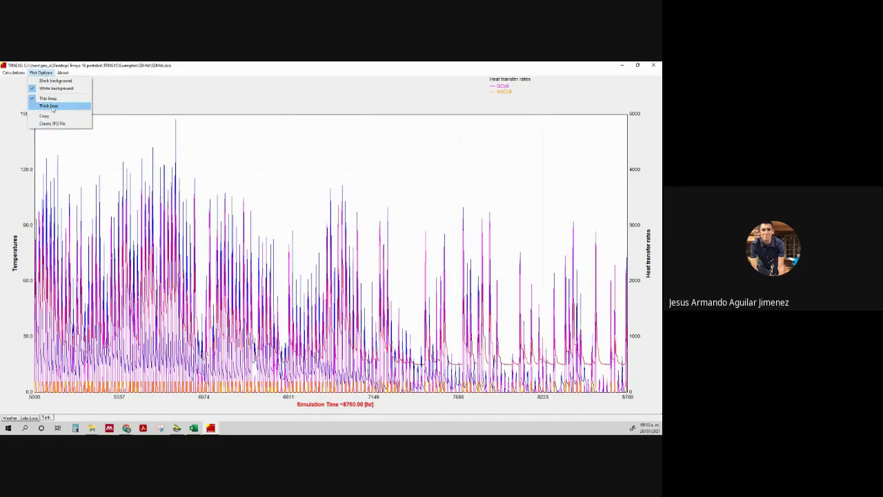
click(50, 107)
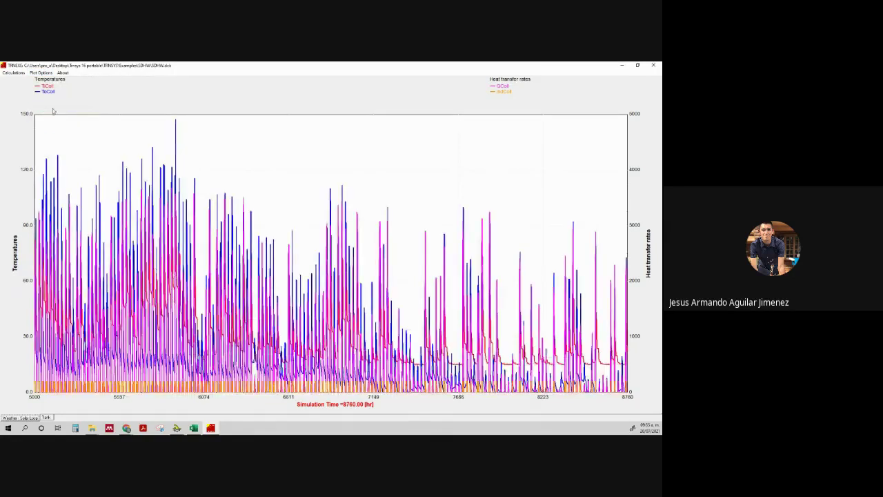
- Set the solar loop plot to a black background with thin lines
click(41, 72)
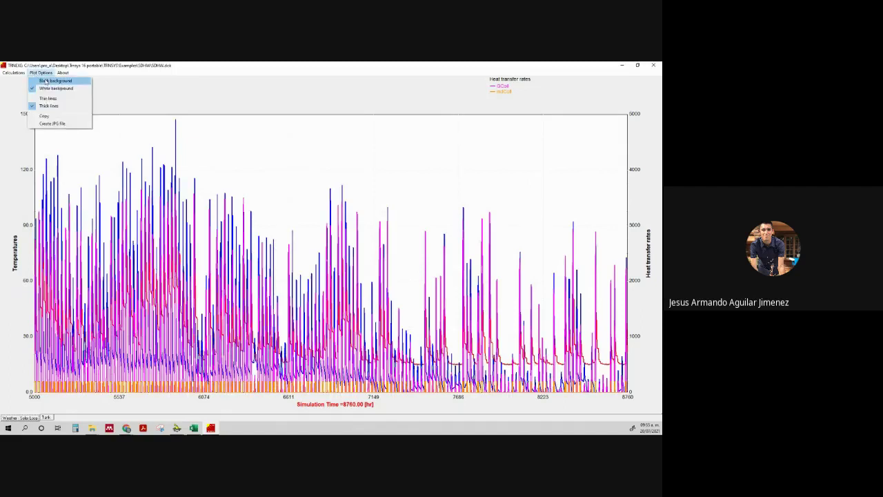
click(46, 81)
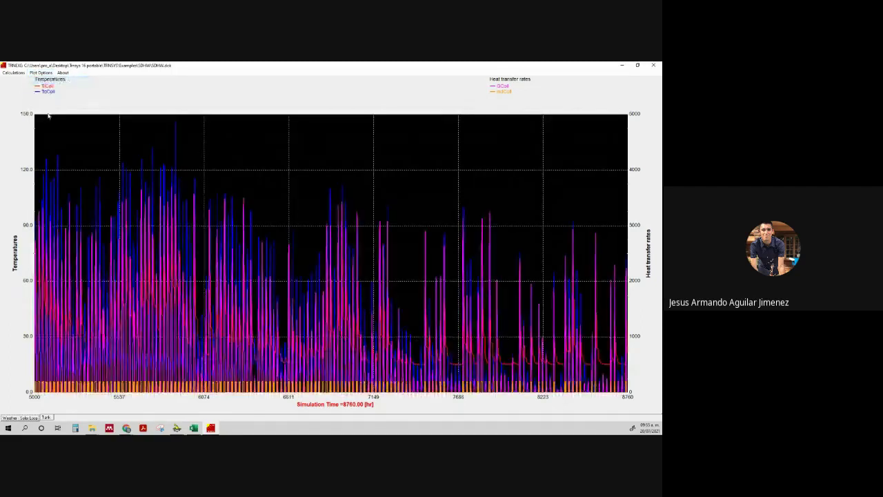
click(41, 72)
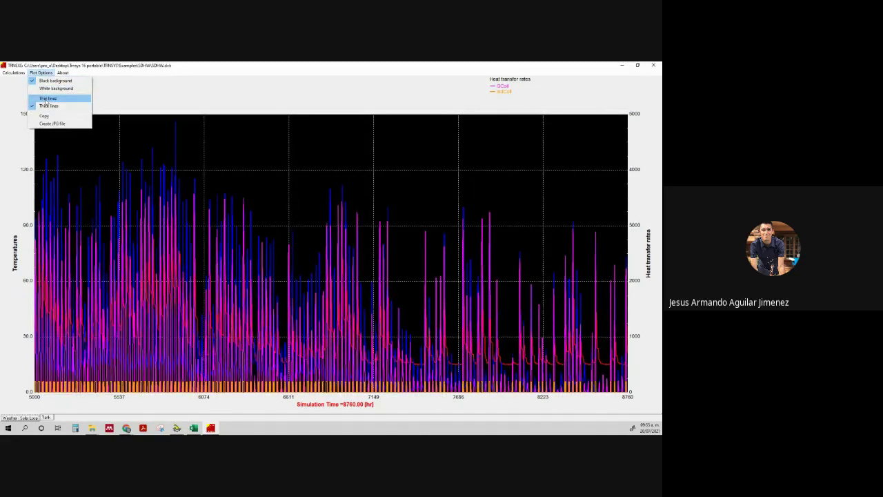
click(47, 98)
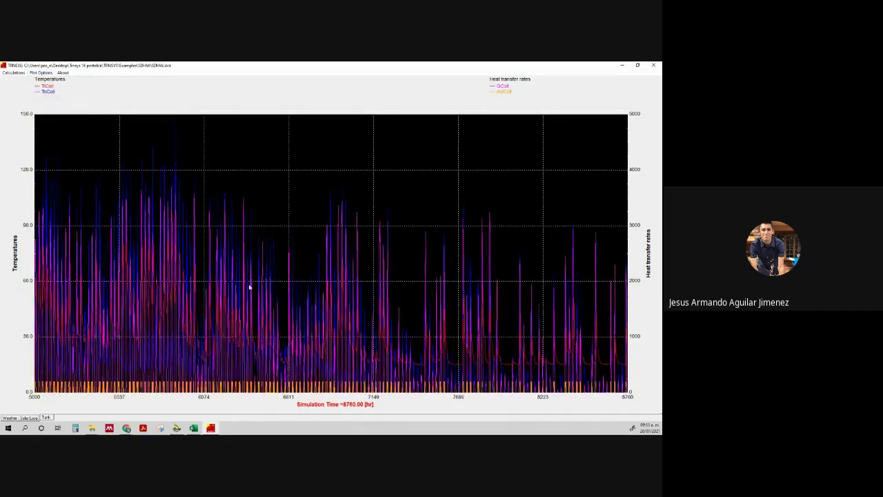
click(39, 72)
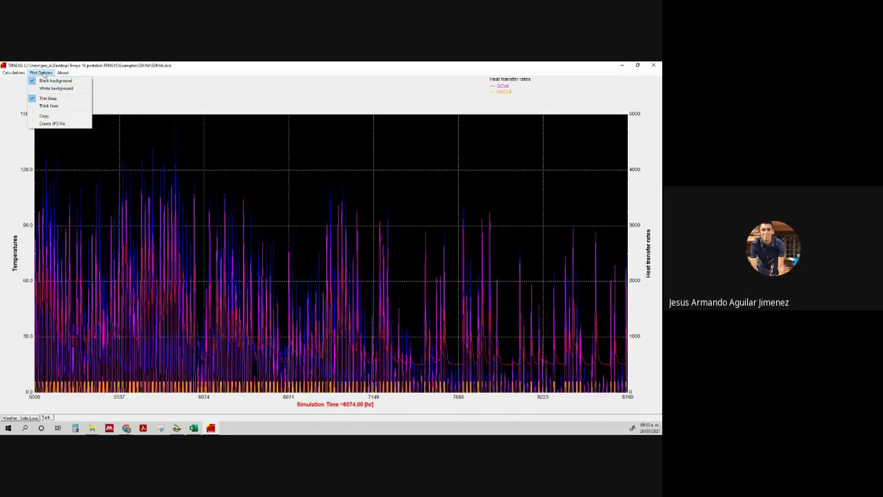
click(44, 73)
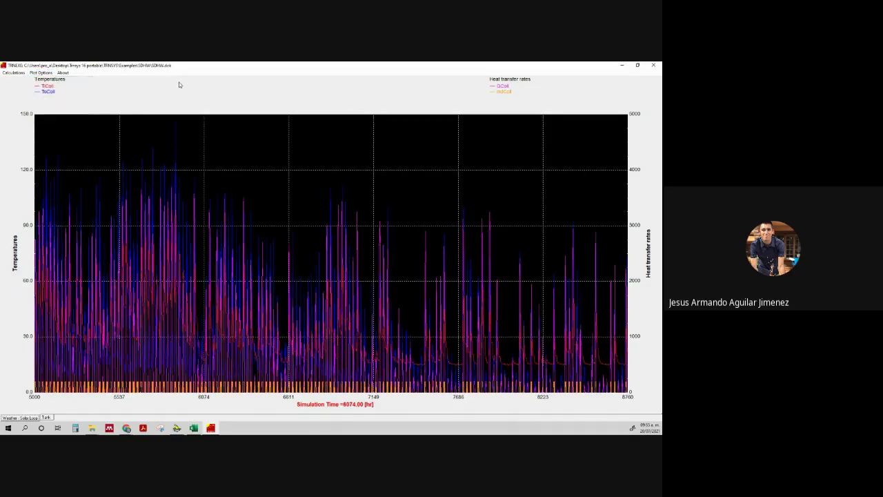
click(43, 73)
click(124, 98)
- Hide the TBottom curve in the tank plot and return to the solar loop plot
click(46, 418)
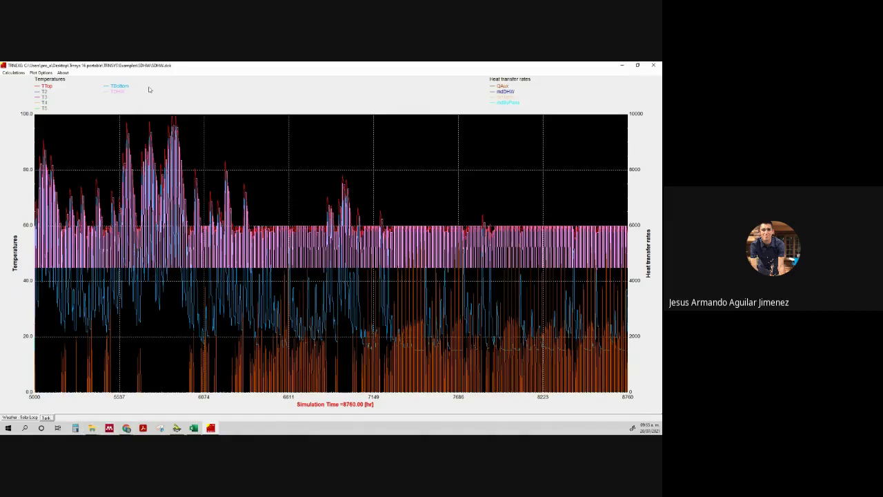
click(120, 86)
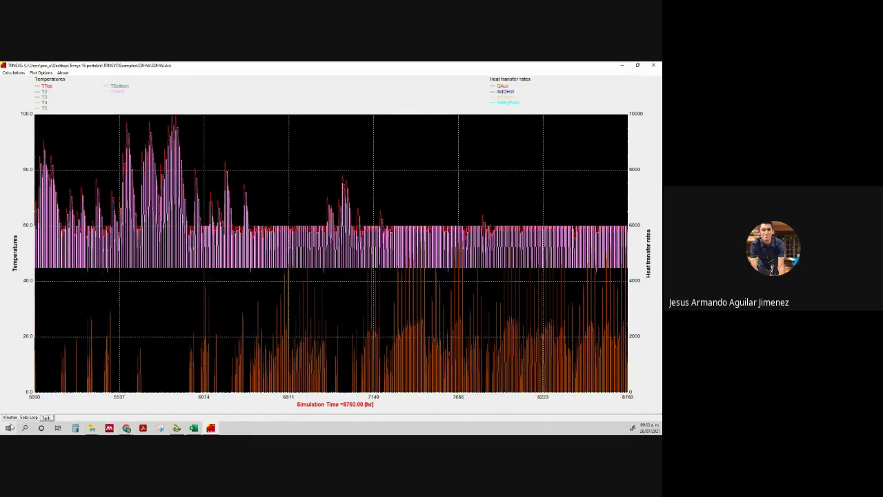
click(26, 417)
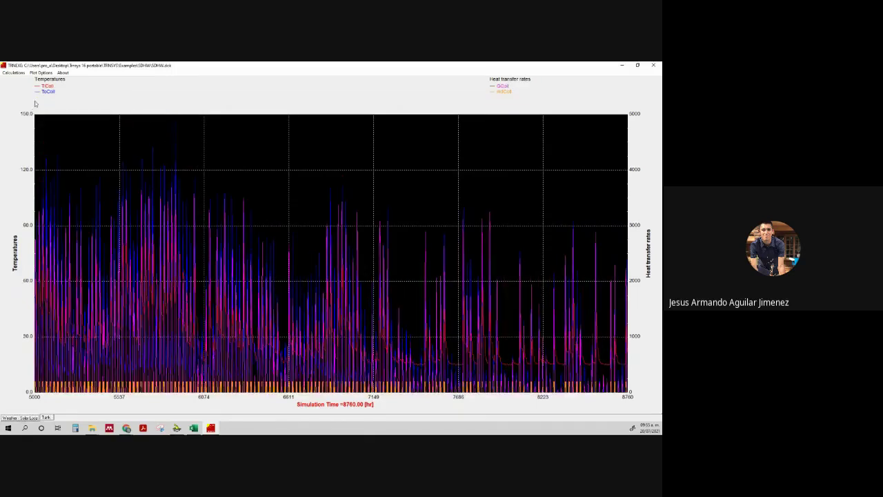
- Set the solar loop plot to thick lines and a white background
click(41, 73)
click(43, 80)
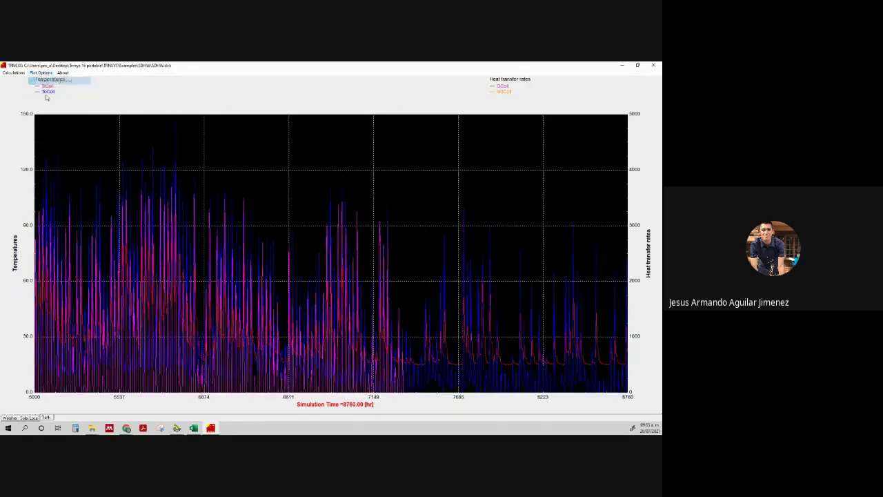
click(41, 72)
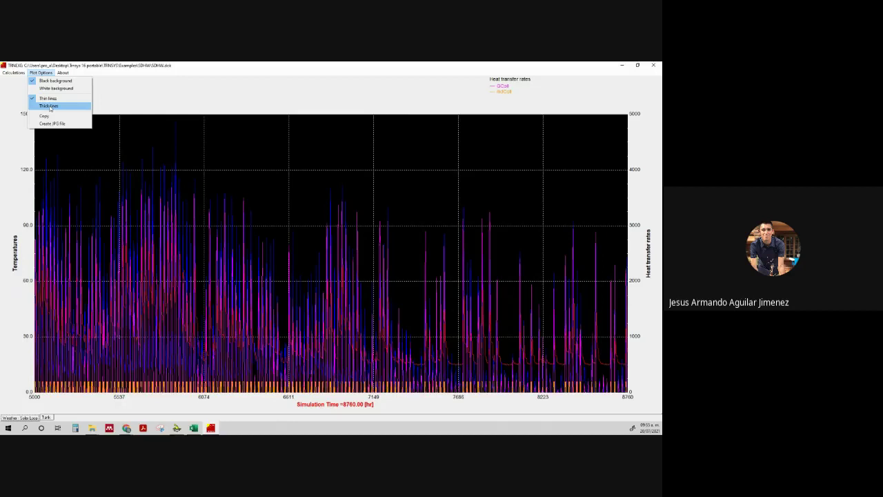
click(49, 107)
click(41, 73)
click(55, 88)
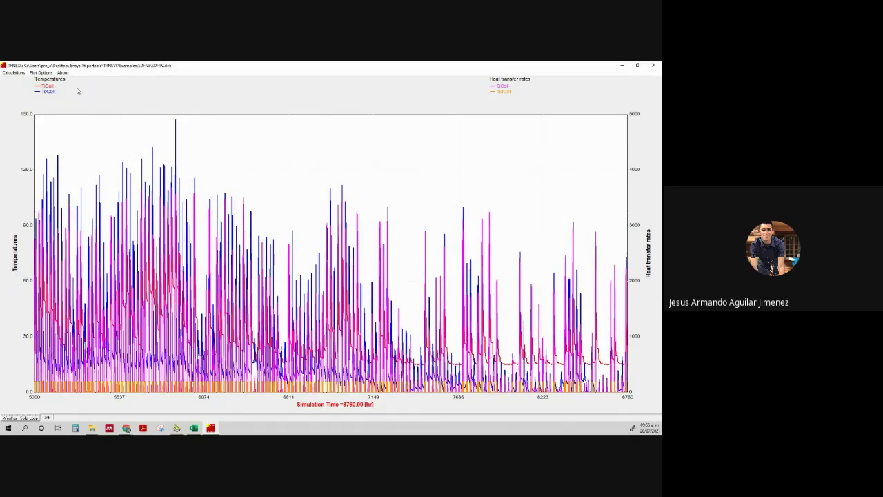
- Toggle the TiColl and ToColl curves off and on, and zoom in on about hours 6793 to 7145 of the solar loop plot
click(47, 85)
click(47, 91)
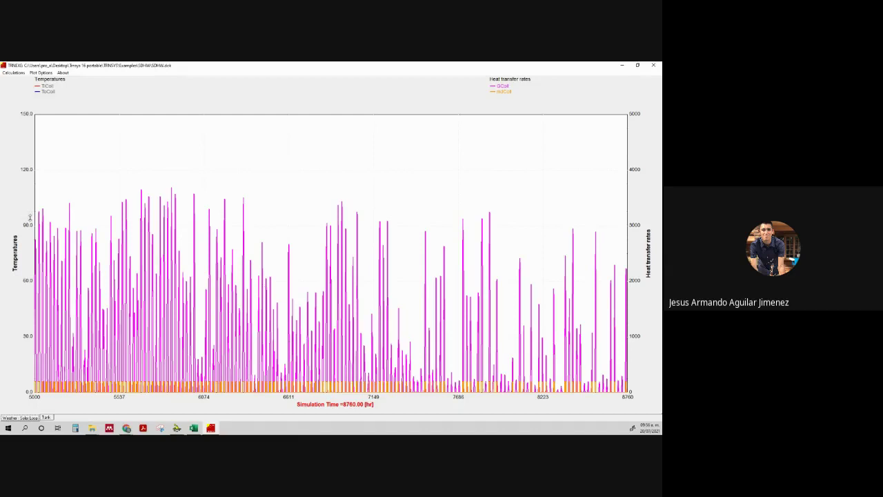
click(46, 85)
click(47, 91)
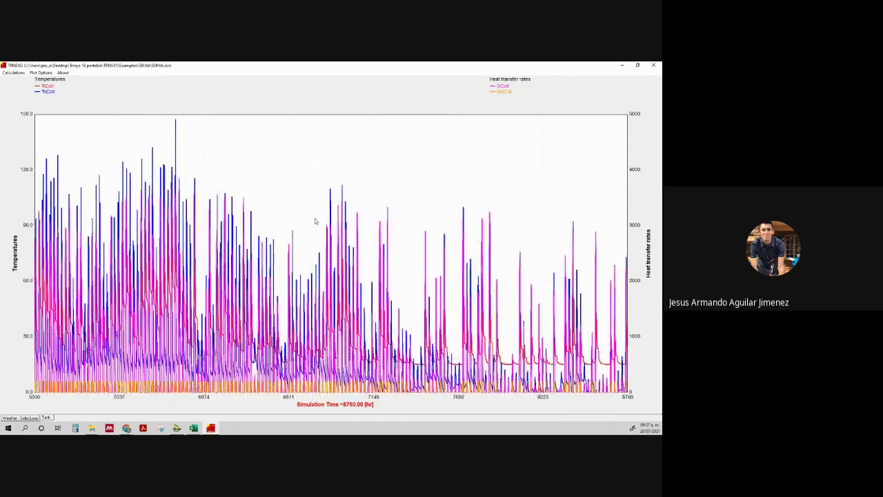
drag(317, 181, 374, 397)
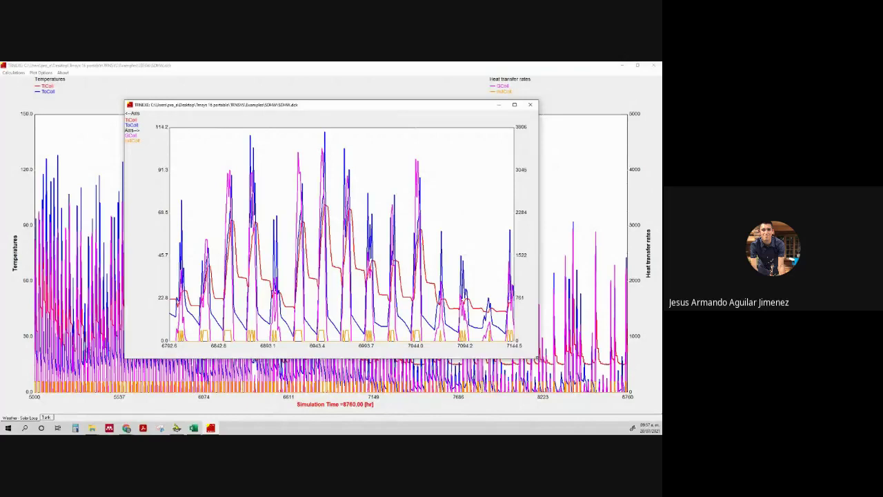
- Enlarge the zoom window of the solar loop plot and read the curve values around hour 6926
drag(537, 359, 597, 400)
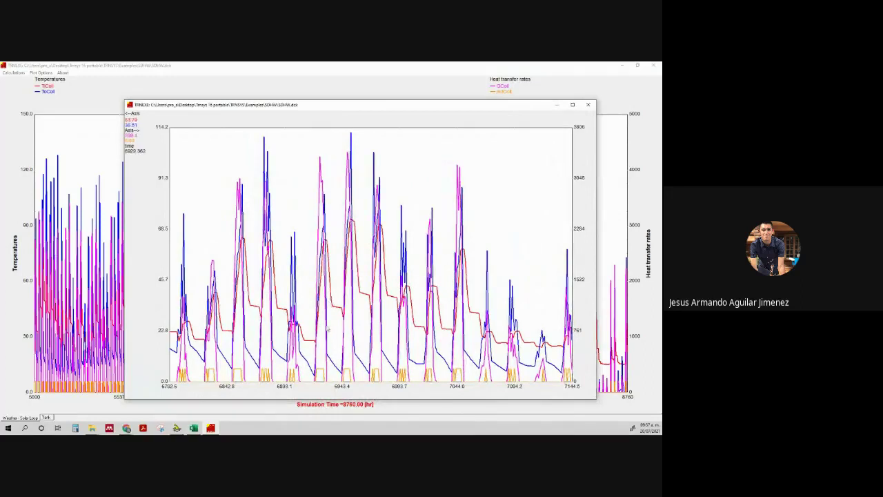
drag(329, 310, 323, 311)
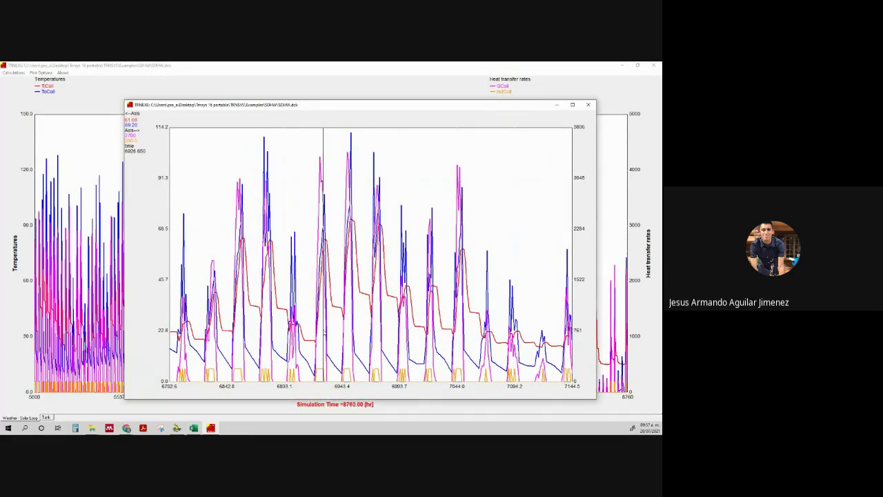
drag(322, 310, 323, 311)
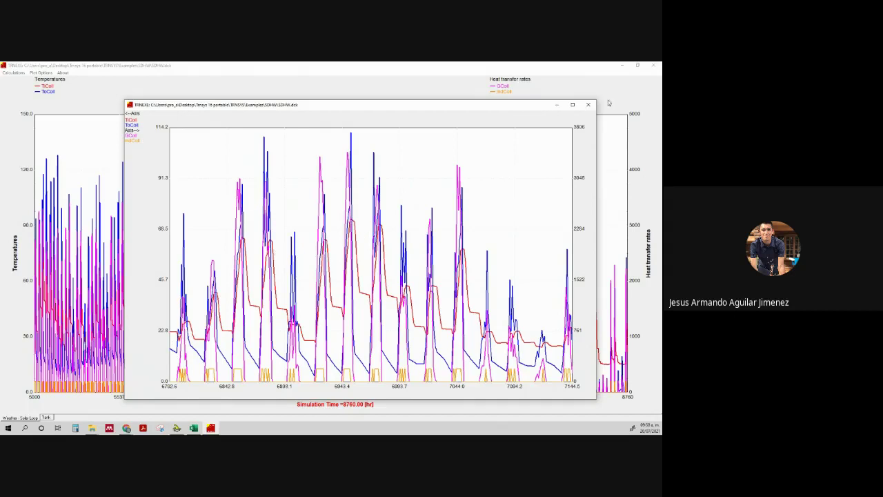
click(587, 106)
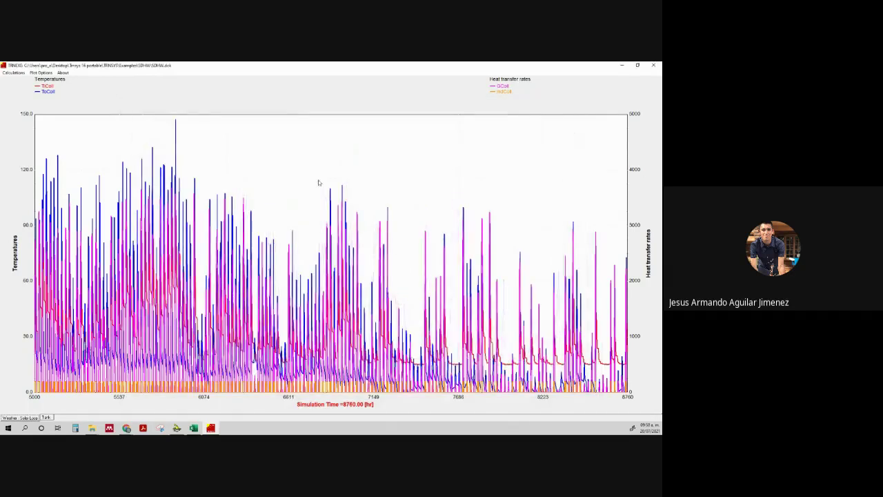
- Read the curve values around hour 6803 in a zoom of about hours 6795 to 6891 of the solar loop plot, and close the plotter
drag(319, 181, 333, 399)
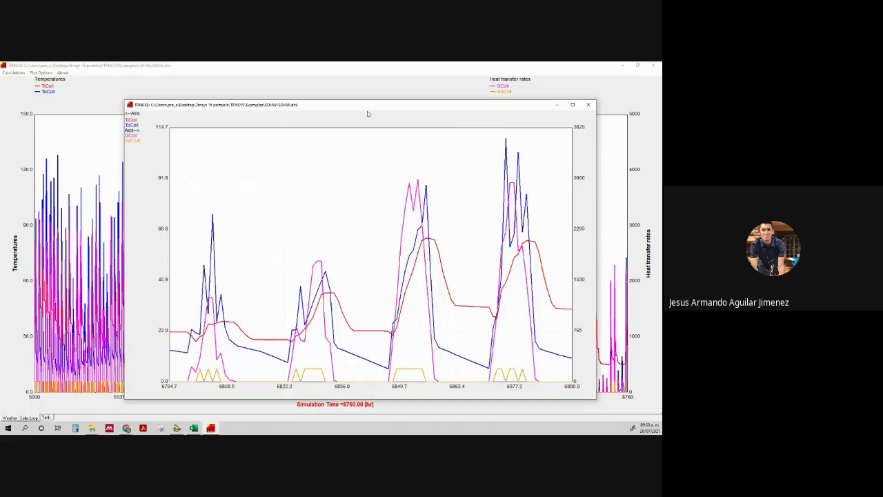
drag(365, 107, 316, 76)
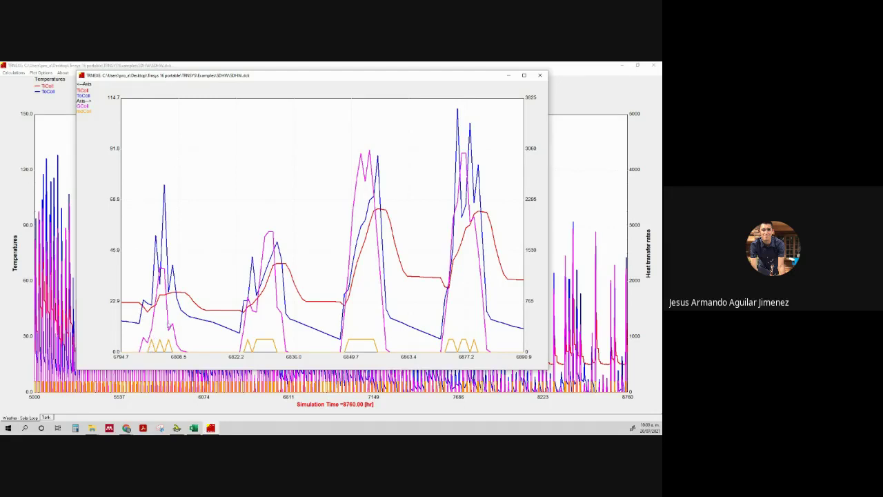
drag(191, 324, 147, 336)
drag(153, 309, 154, 345)
click(156, 289)
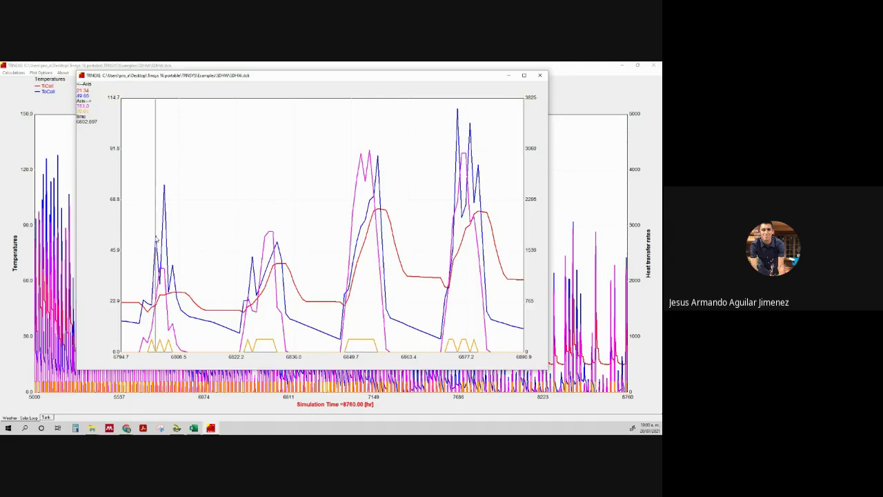
drag(156, 240, 158, 238)
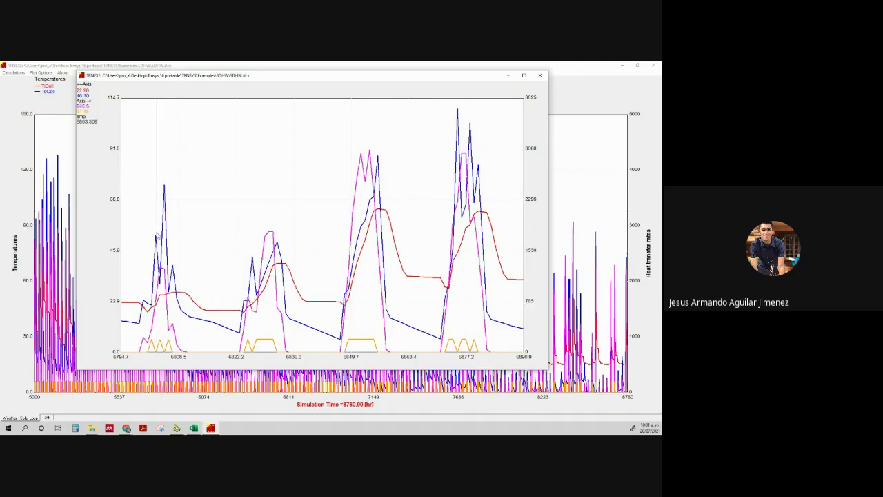
mouse_move(159, 237)
mouse_down()
mouse_move(161, 298)
mouse_move(161, 183)
mouse_move(167, 198)
mouse_move(156, 234)
mouse_up()
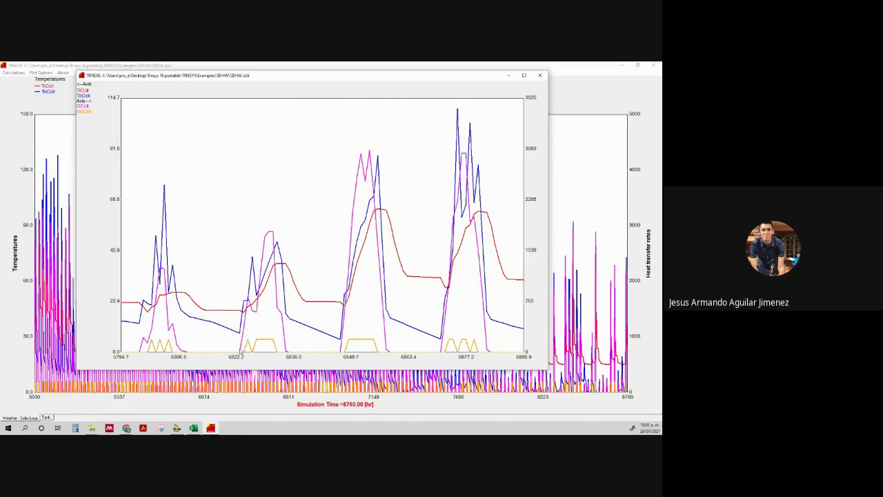
click(248, 308)
click(541, 78)
click(654, 65)
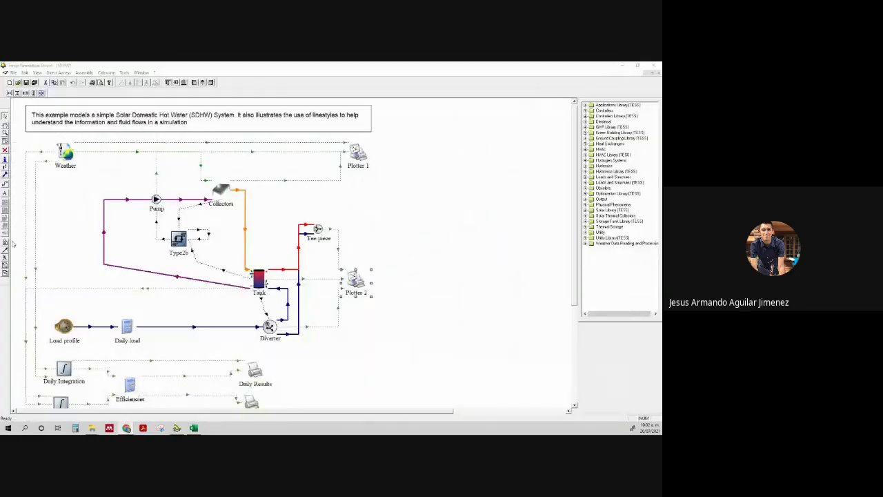
click(6, 243)
click(350, 197)
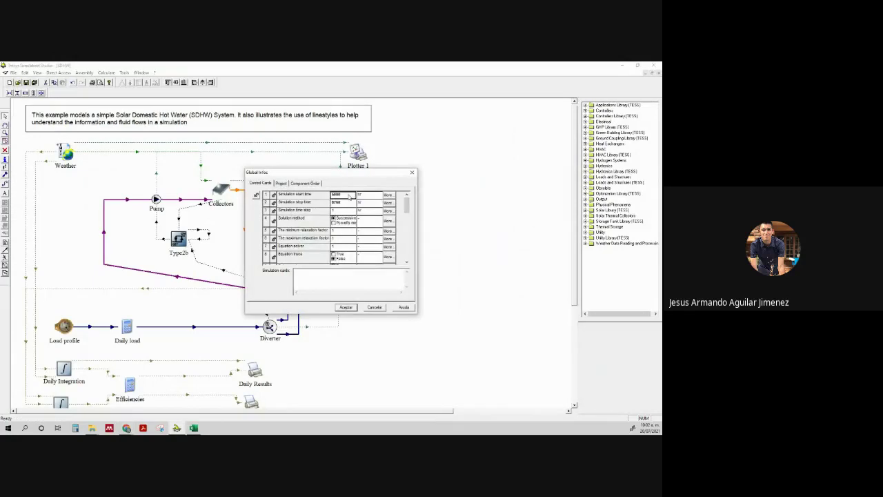
text(61)
key(BackSpace)
key(BackSpace)
click(349, 203)
text(6)
click(344, 214)
key(Tab)
click(412, 173)
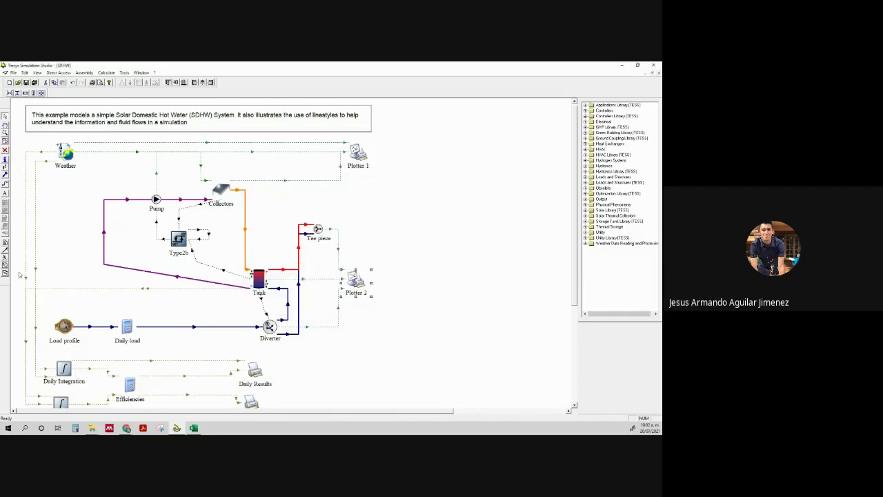
click(6, 258)
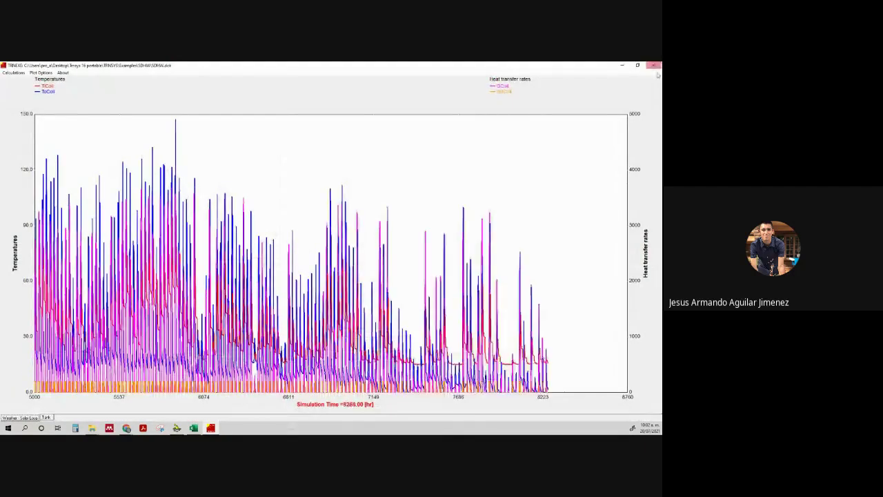
- Set the simulation start time to 5000 hr, the stop time to 5100 hr and the time step to .15 hr
click(6, 245)
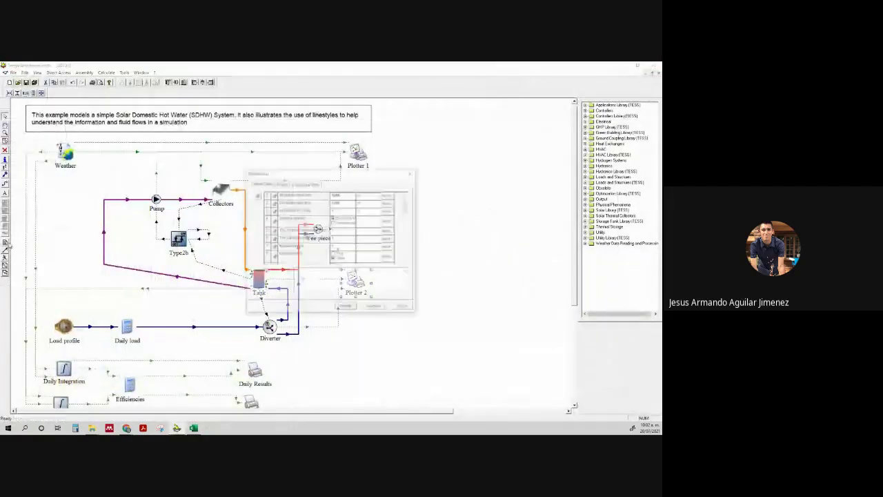
click(345, 196)
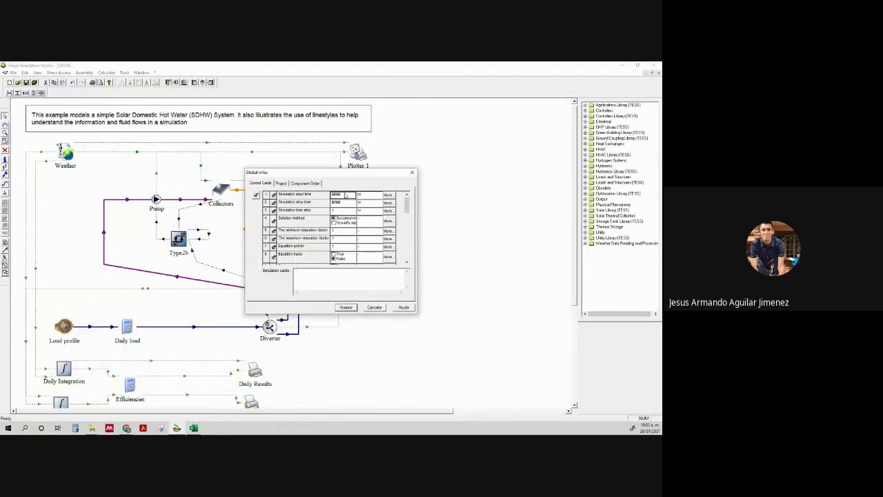
text(0)
click(349, 204)
text(87)
click(347, 307)
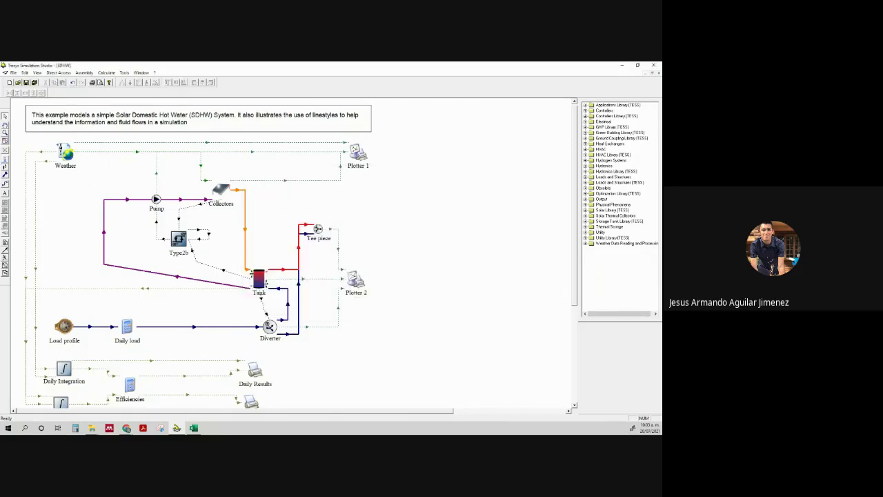
- Check the simulation control cards and run the simulation, keeping the online plotter open
click(5, 242)
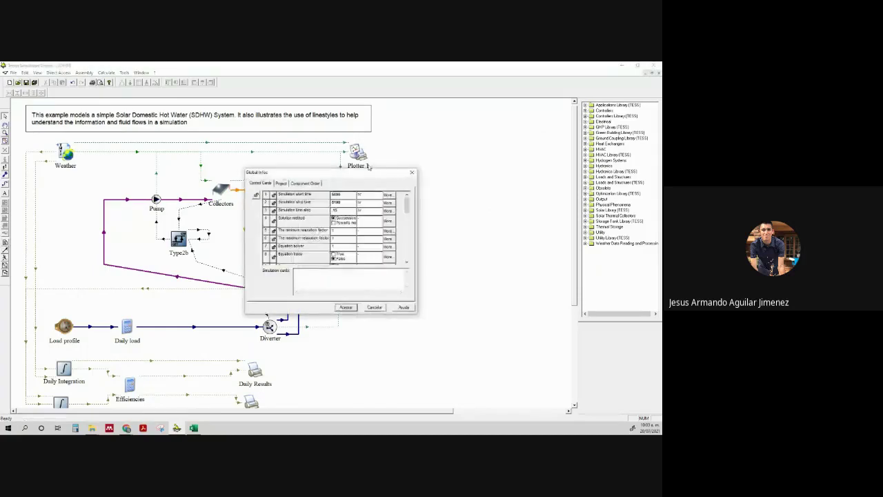
click(411, 173)
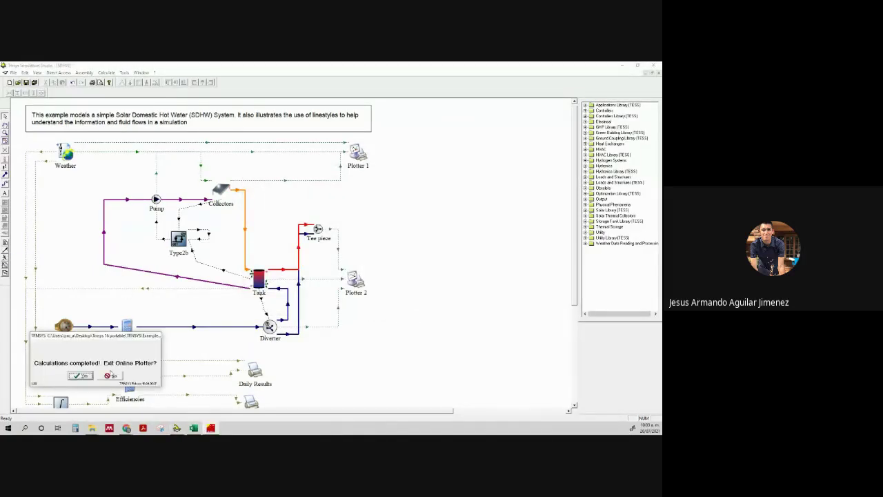
key(Return)
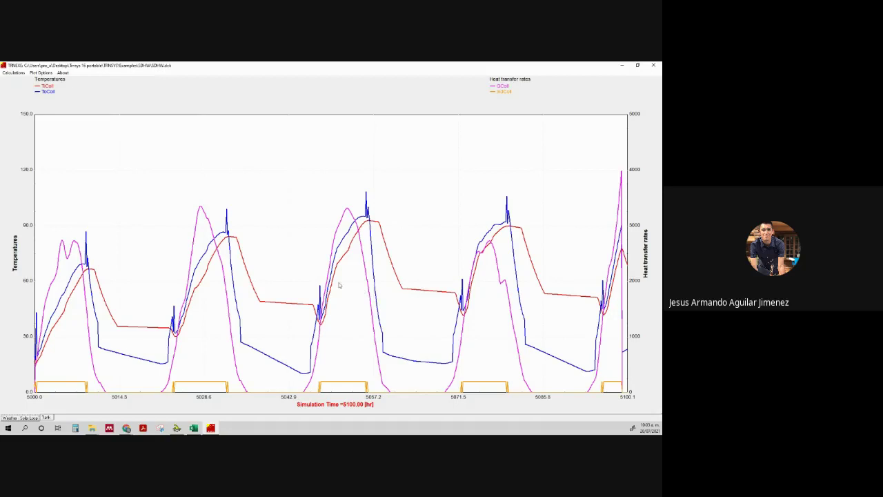
- Read the temperature and heat transfer values along the solar loop curves between about hours 5048 and 5056
click(177, 428)
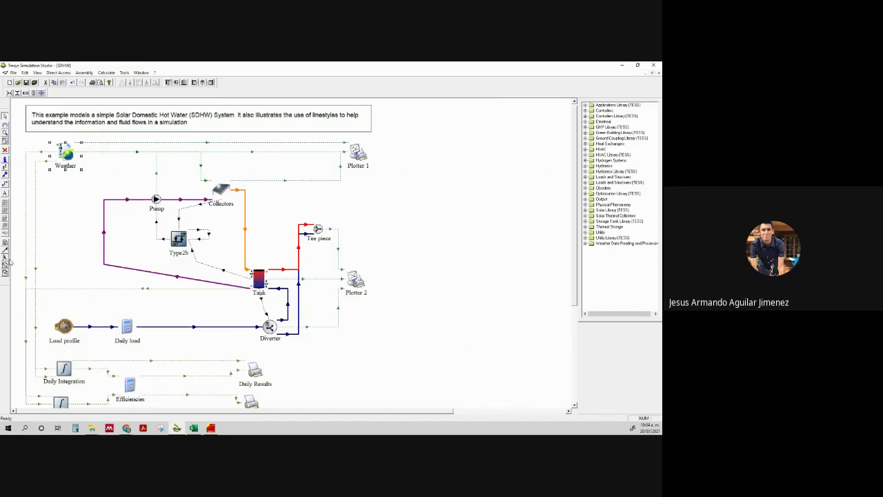
click(57, 206)
click(211, 429)
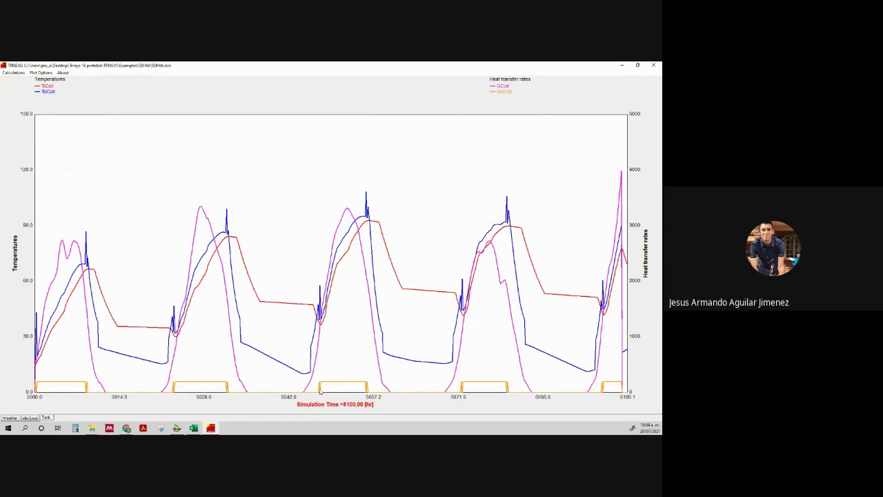
drag(316, 324, 349, 214)
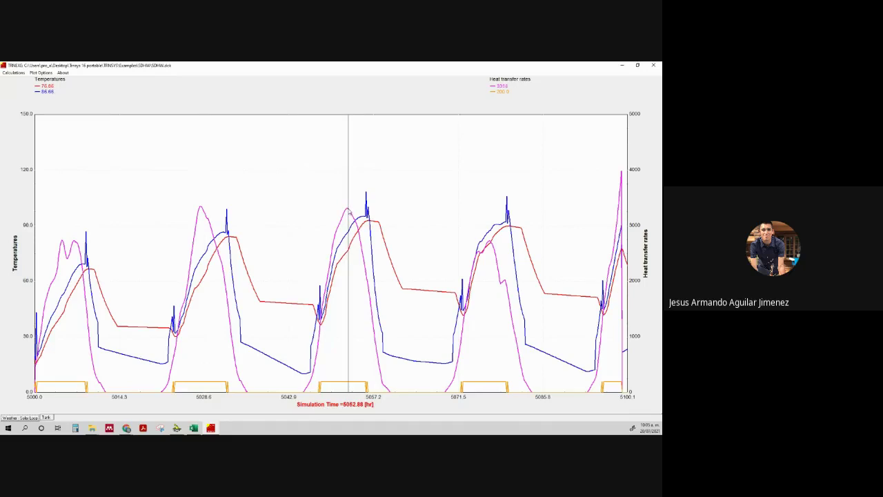
drag(350, 213, 366, 220)
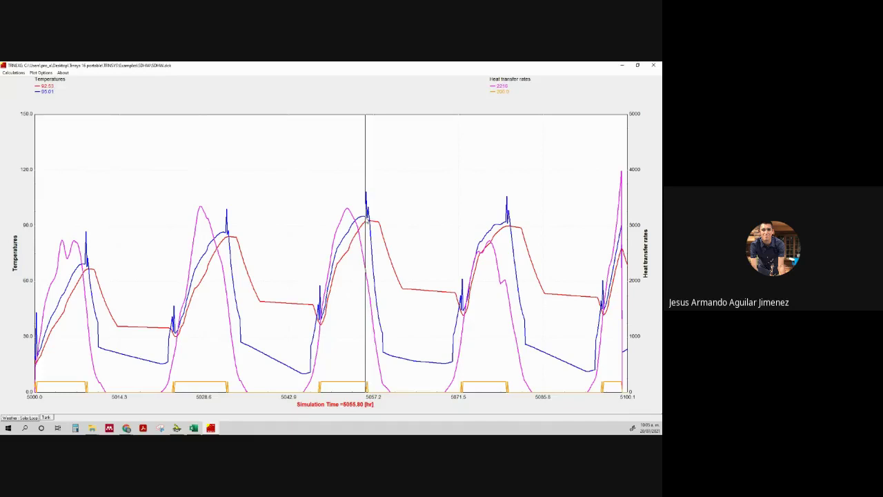
drag(368, 219, 366, 219)
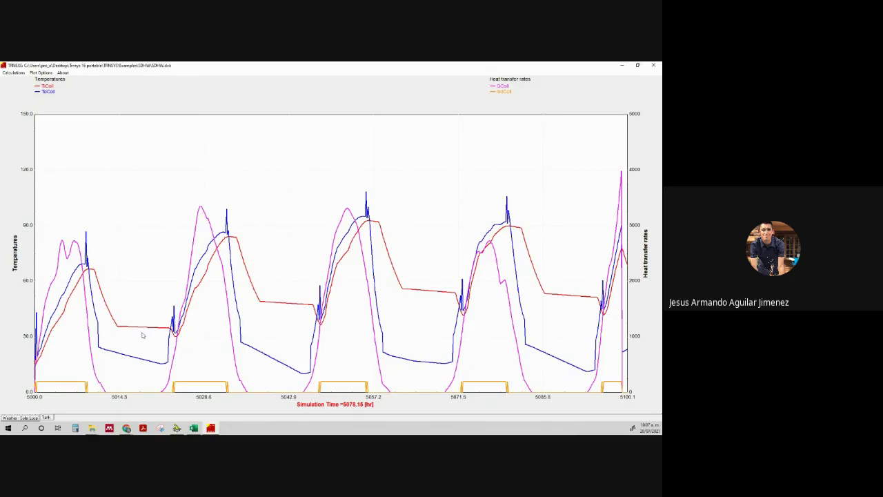
- Show the T2, T3, T4, T5 and TBottom curves in the tank plot
click(48, 417)
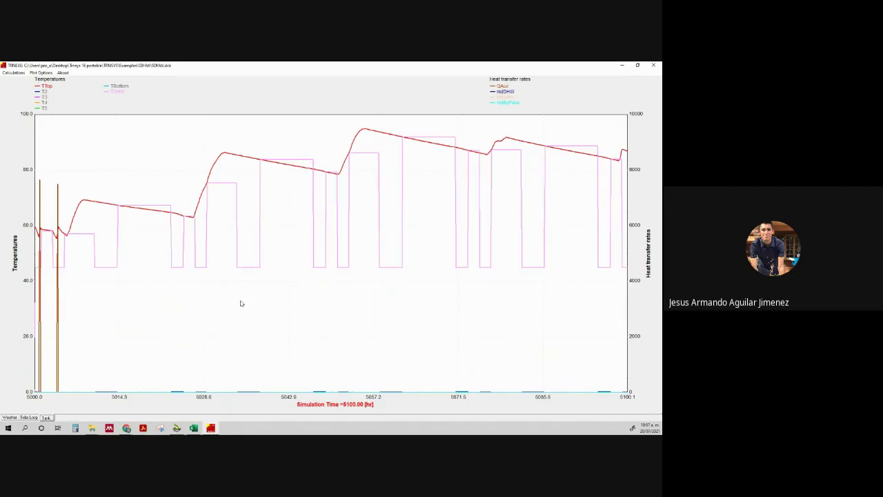
click(43, 91)
click(42, 96)
click(43, 103)
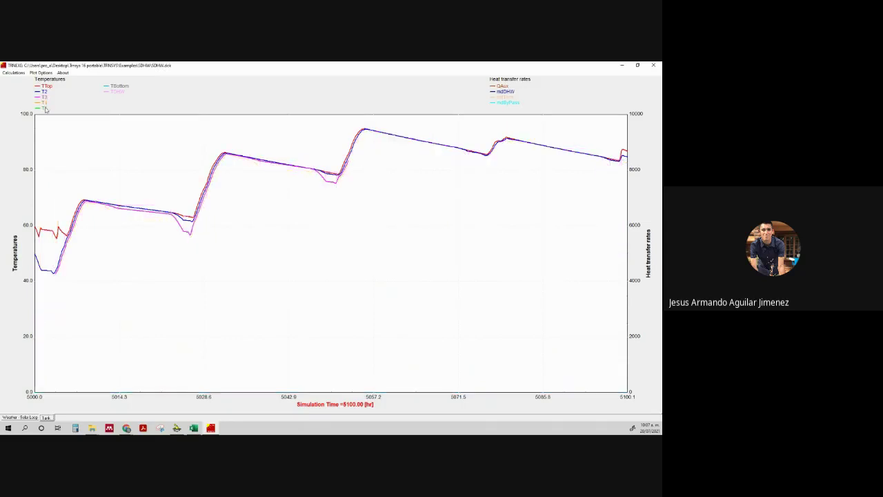
click(43, 107)
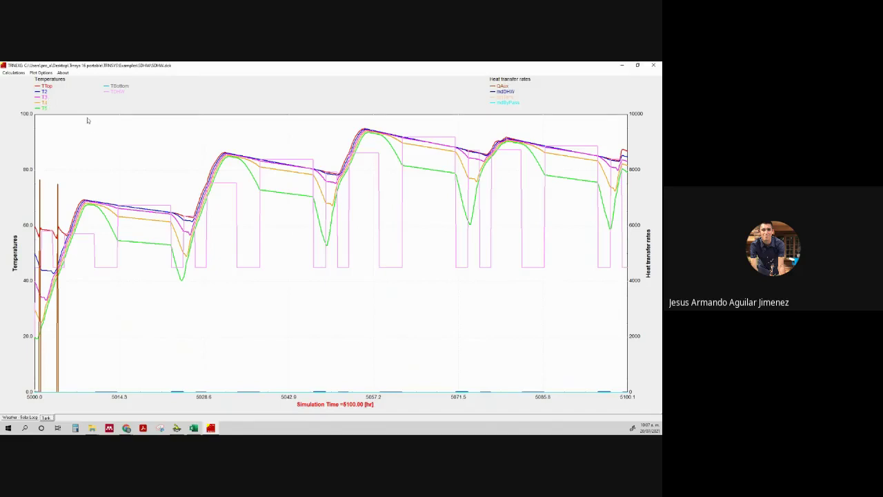
click(124, 86)
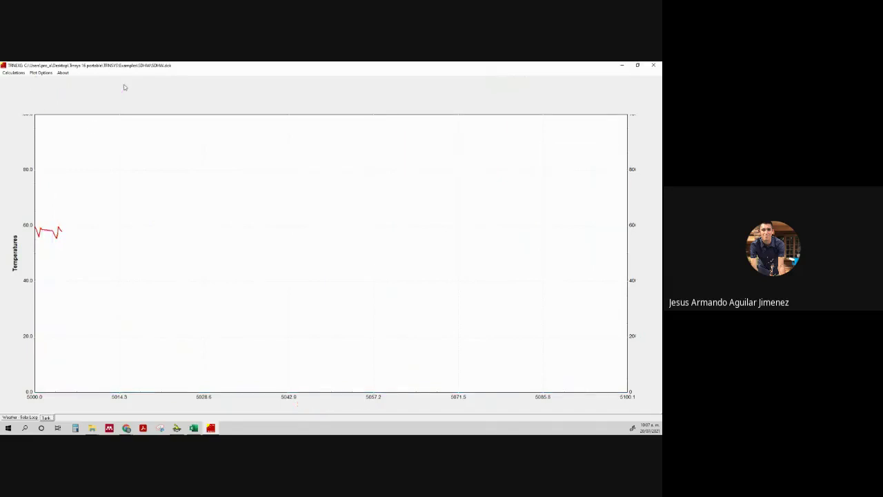
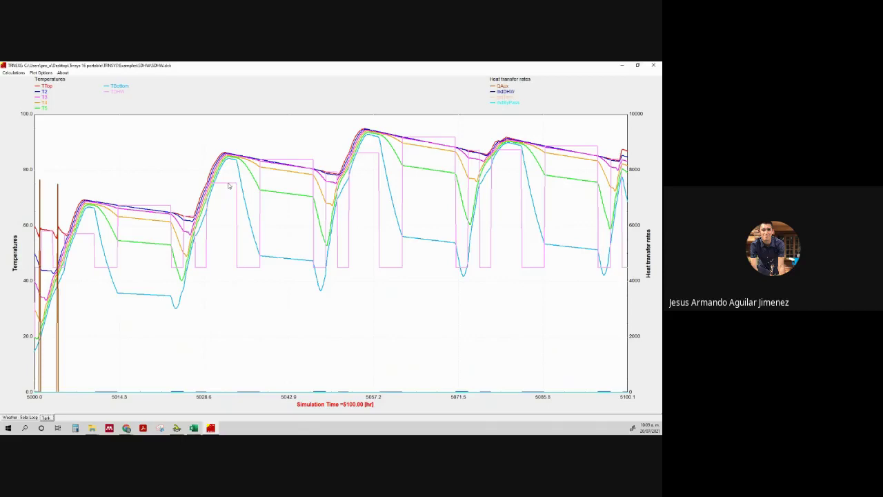
- Toggle the TDHW curve off and on, and hide the TTop, T2, T3, T4, T5 and TBottom curves in the tank plot
click(117, 92)
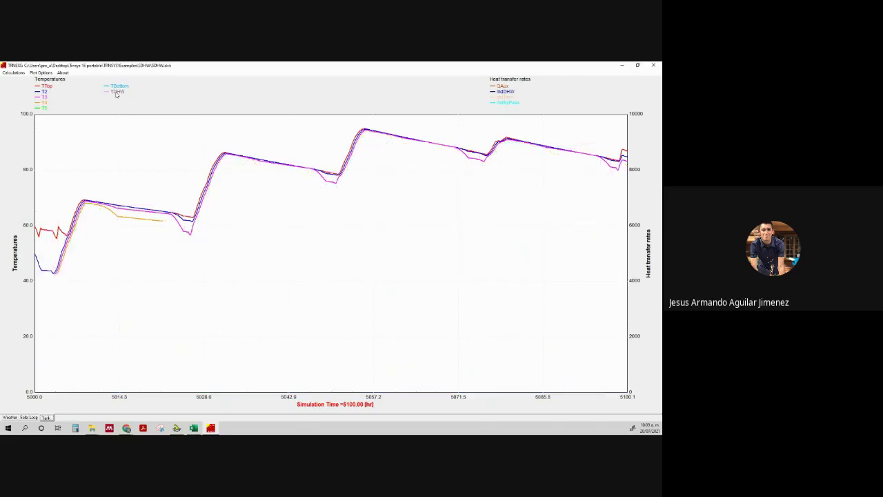
click(116, 93)
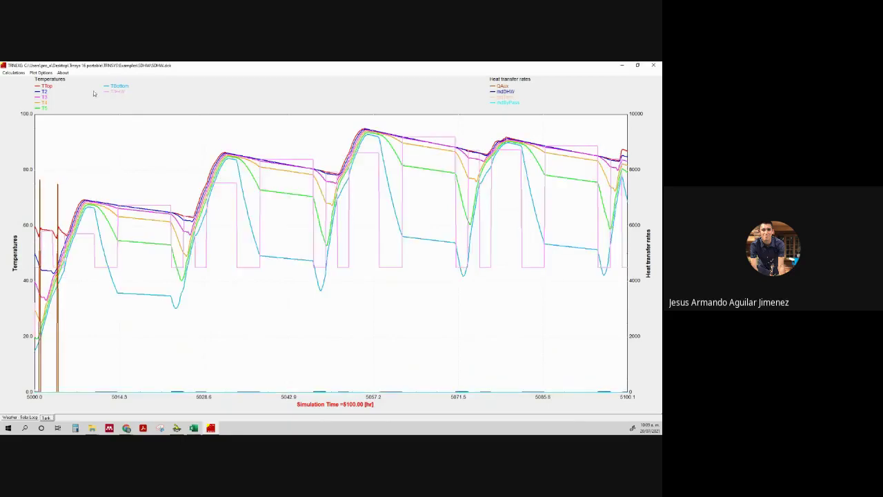
click(114, 87)
click(46, 86)
click(45, 102)
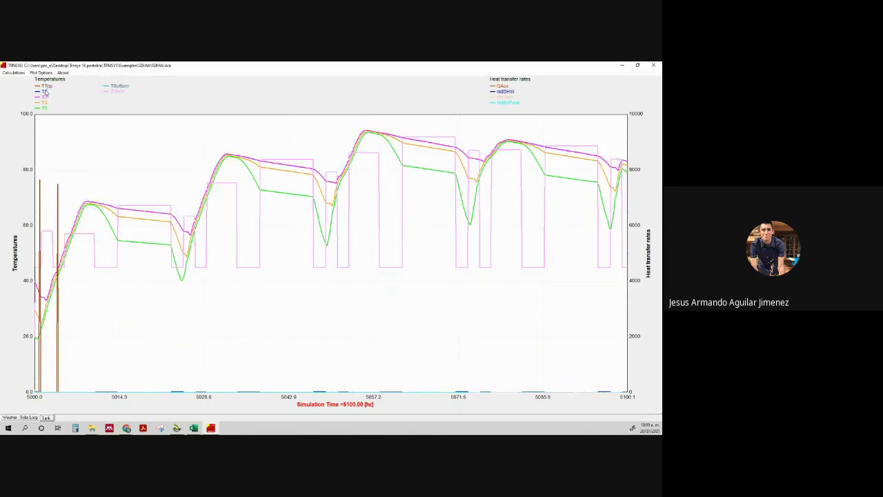
click(45, 97)
click(44, 91)
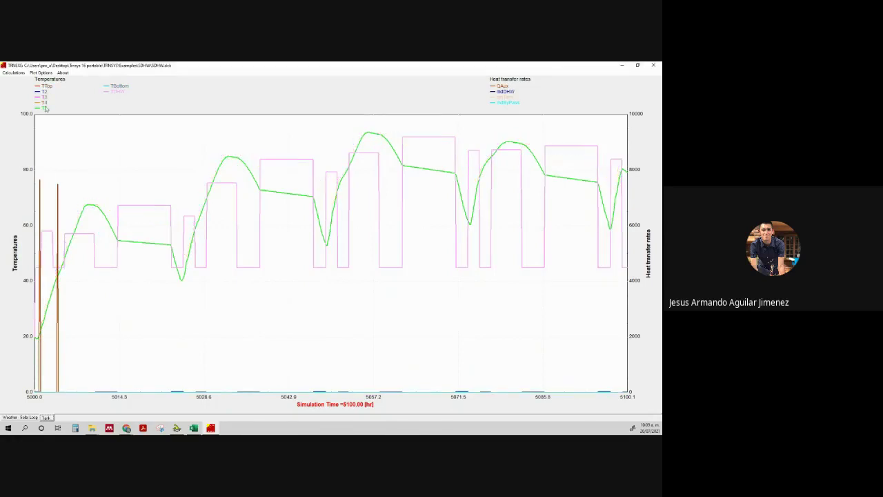
click(45, 104)
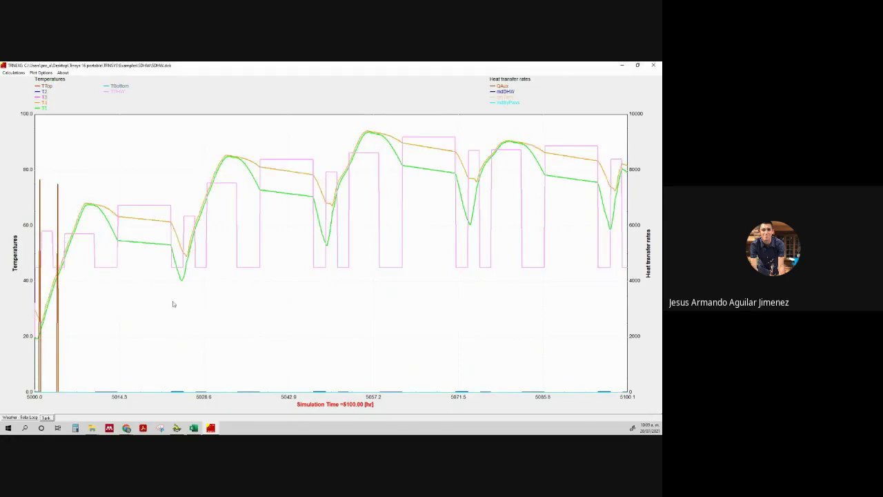
click(45, 102)
click(45, 108)
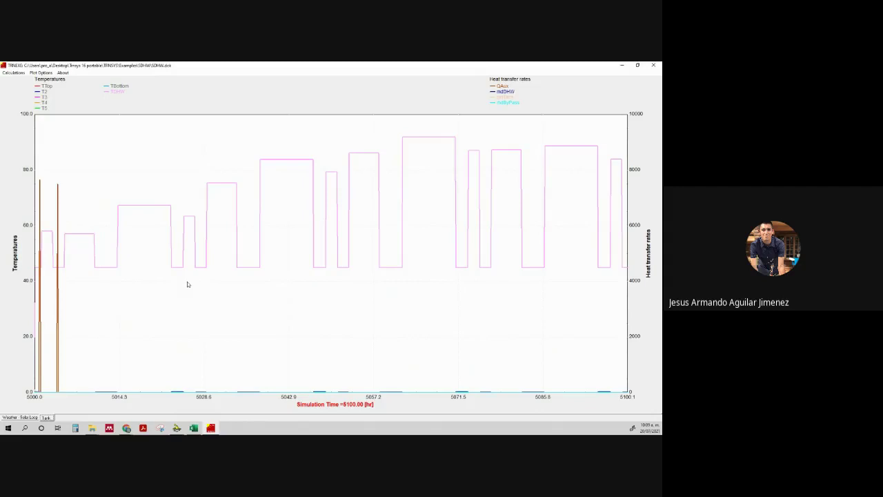
- Compare the tank plot with the SDHW system diagram in Simulation Studio, and return to the plot
click(177, 428)
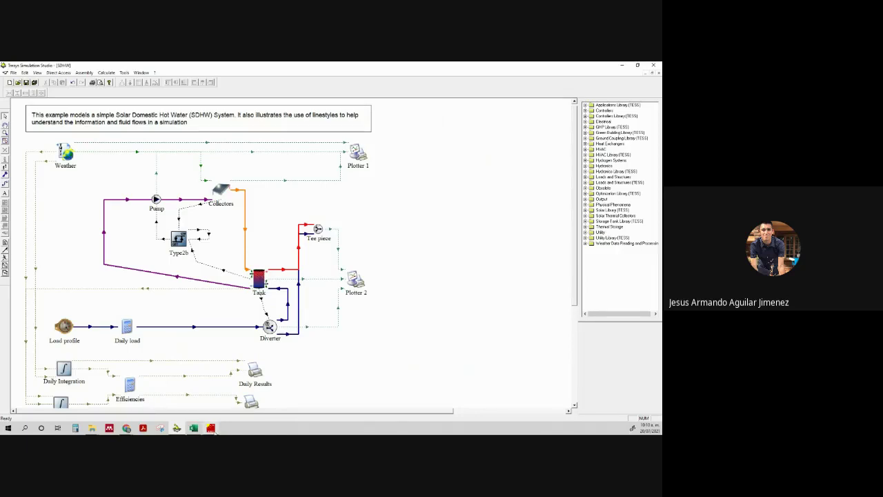
click(210, 427)
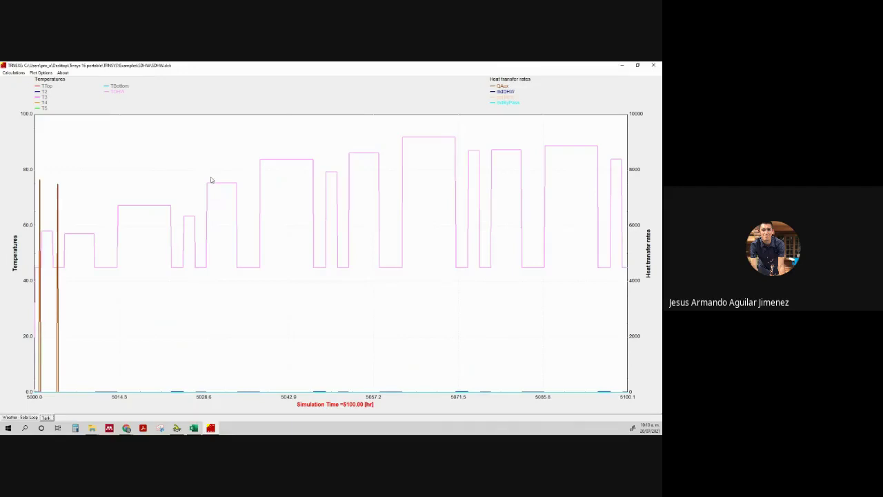
click(176, 430)
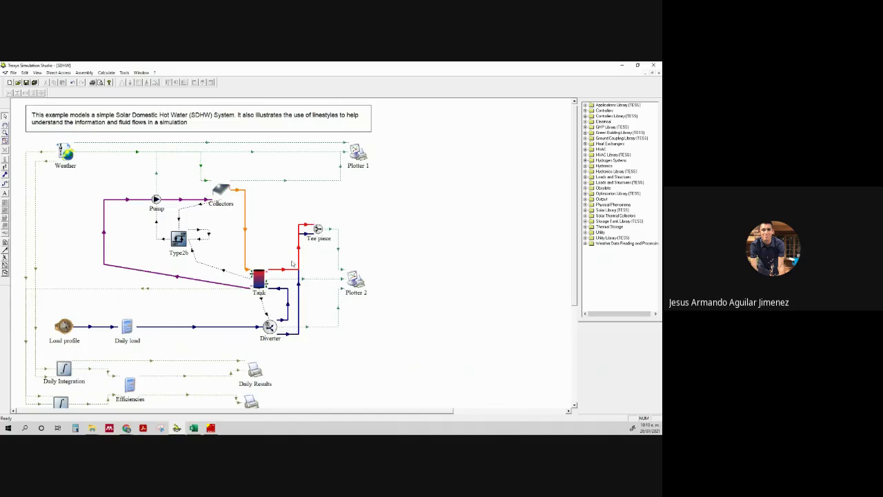
click(621, 67)
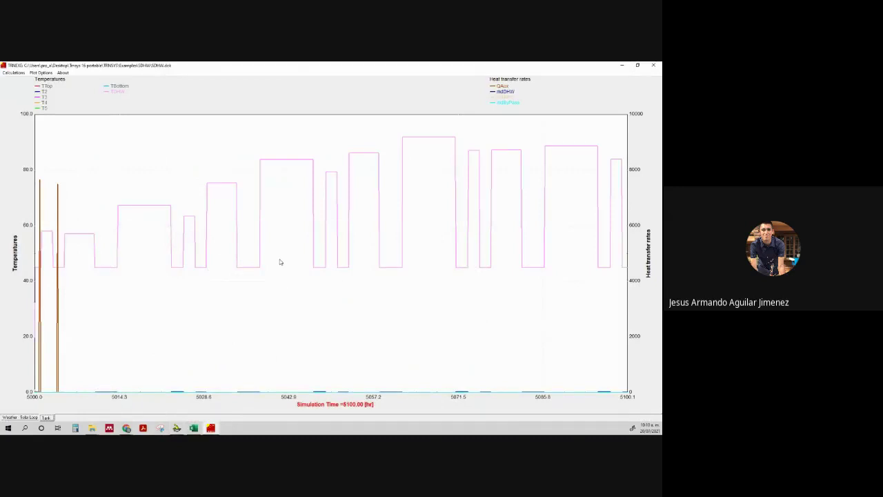
- Show the TBottom curve and toggle the QAux and mdDHW curves off and on in the tank plot
click(119, 87)
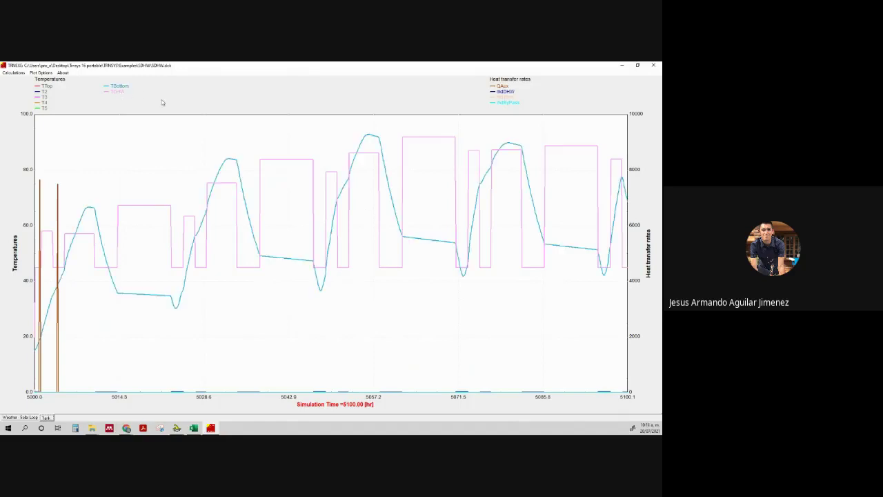
click(502, 86)
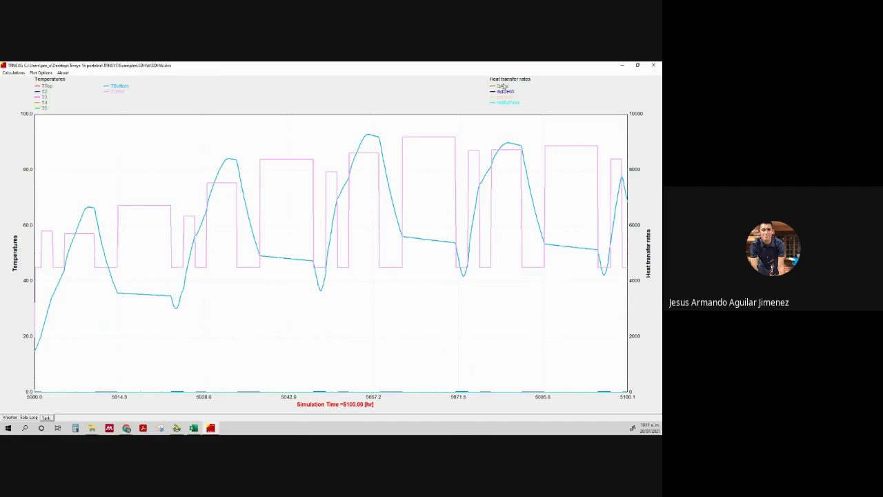
click(504, 86)
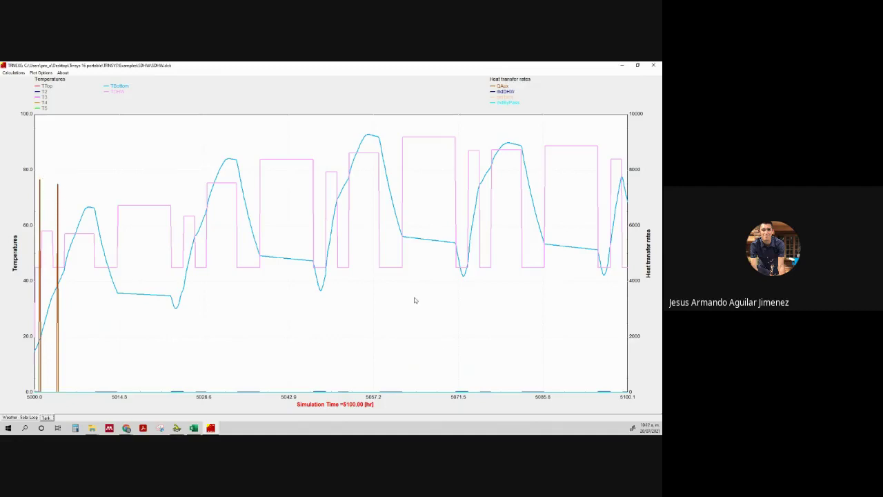
click(503, 93)
click(503, 93)
- Set the maximum of the tank plot's heat transfer rates axis to 100 and inspect the flow rate curves
drag(52, 380, 357, 378)
drag(385, 381, 524, 311)
drag(435, 387, 458, 390)
drag(101, 363, 119, 387)
click(118, 391)
drag(317, 382, 238, 378)
click(635, 167)
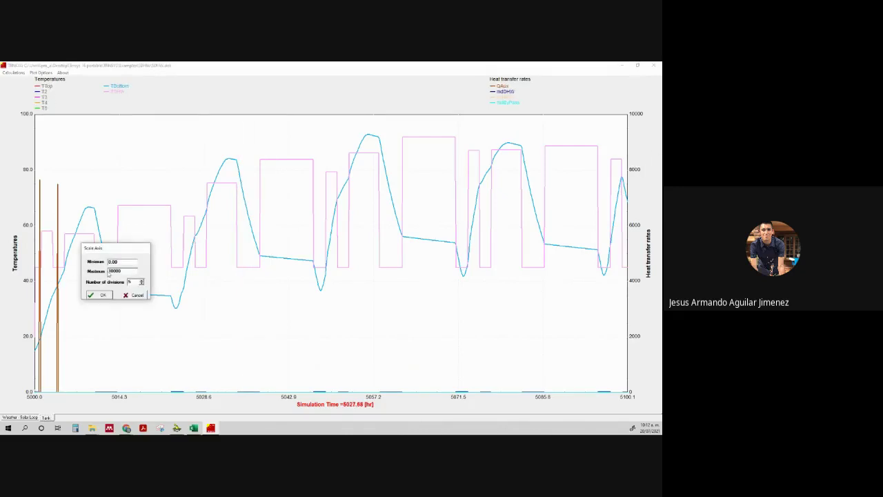
double_click(128, 270)
text(100)
key(Return)
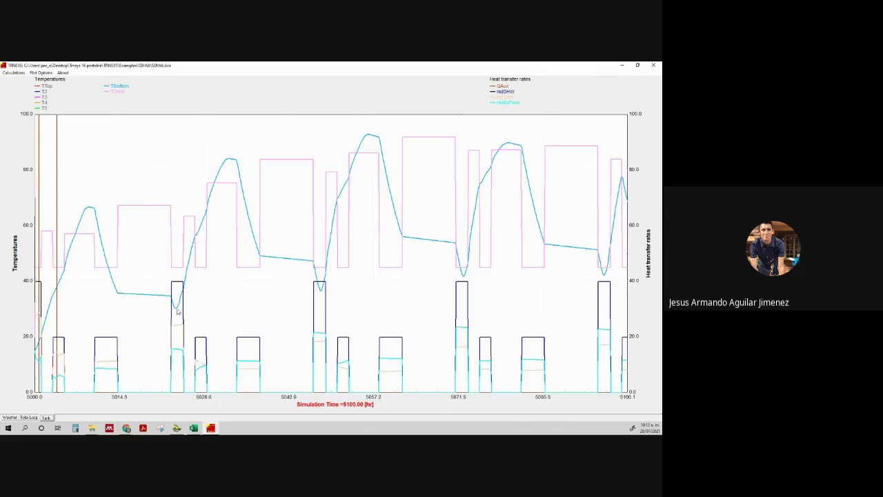
drag(178, 310, 499, 362)
- Close the online plotter and switch back to the SDHW project in Simulation Studio
click(654, 64)
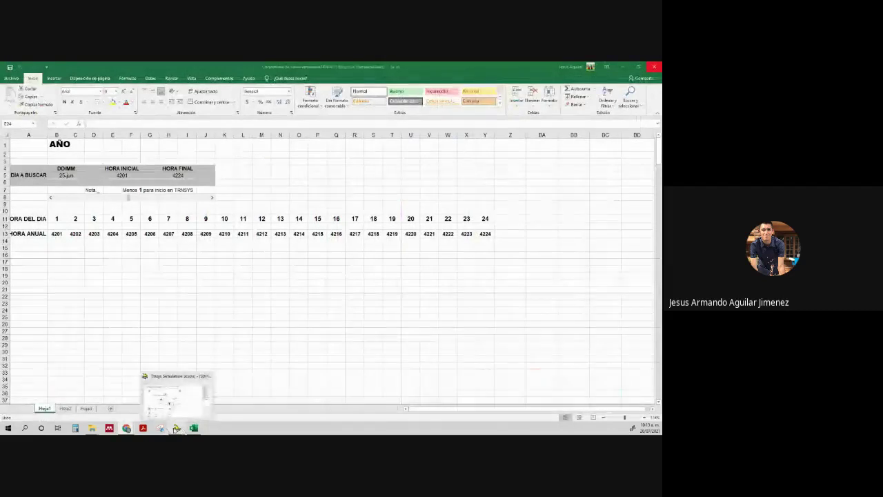
mouse_move(127, 429)
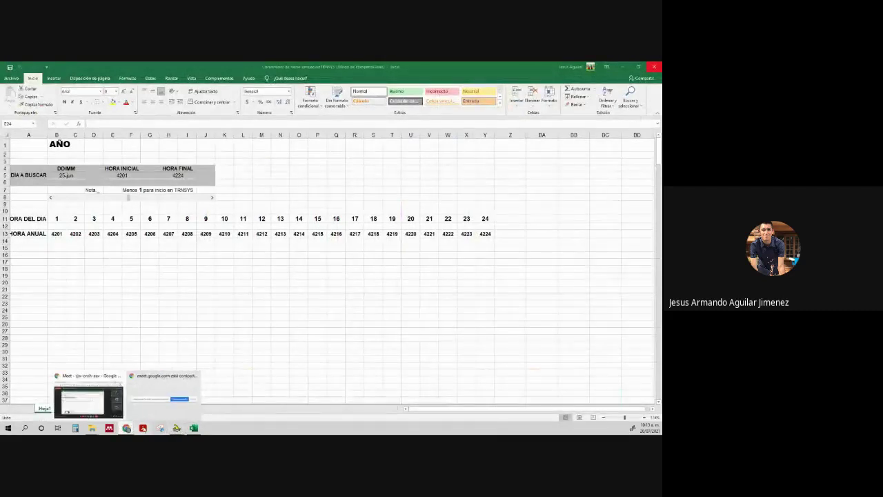
click(177, 428)
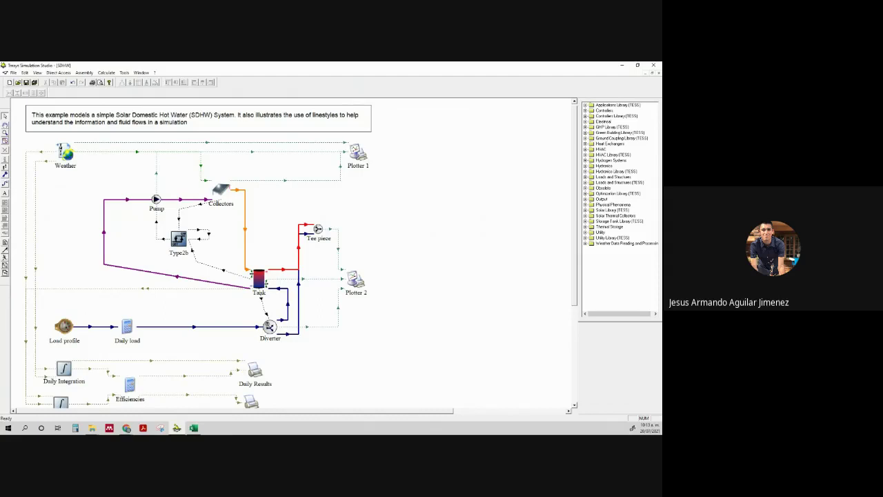
key(alt+Tab)
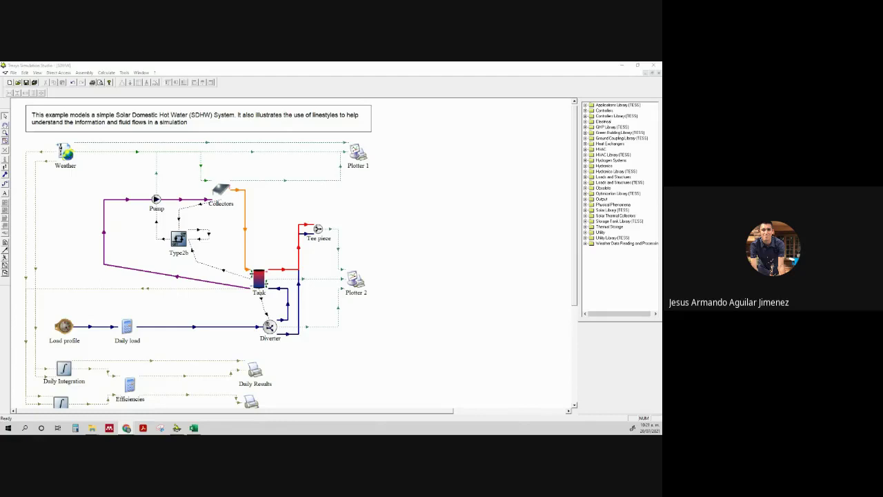
click(432, 293)
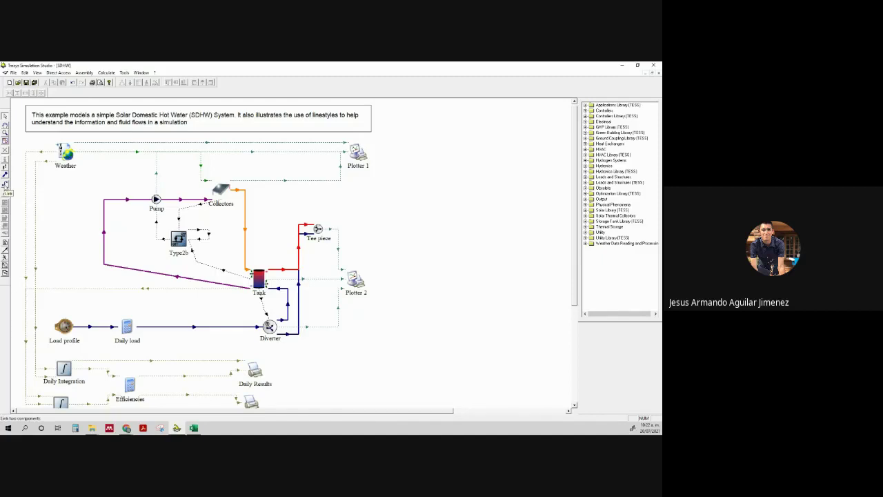
- Draw a link from Weather to Collectors and a second link back from Collectors to Weather
click(5, 184)
drag(76, 159, 272, 177)
drag(186, 248, 209, 190)
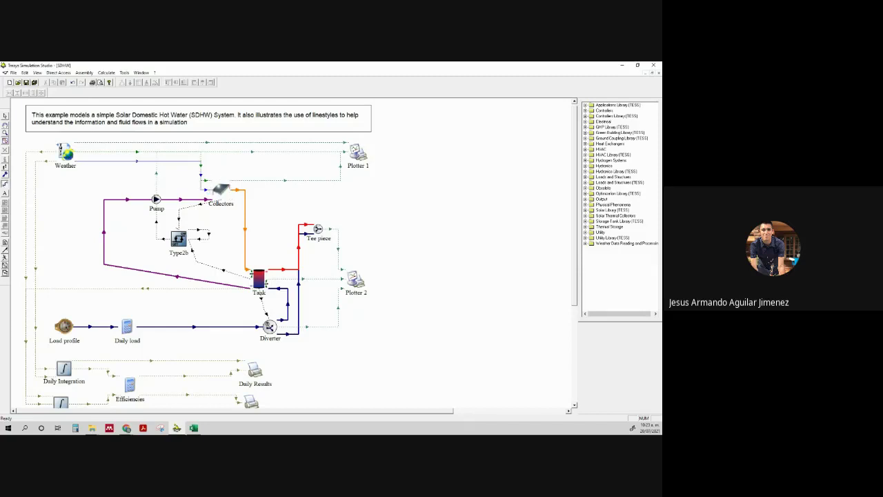
key(Escape)
click(212, 193)
drag(212, 182, 63, 151)
- Delete the two newly drawn links between Weather and Collectors
click(95, 163)
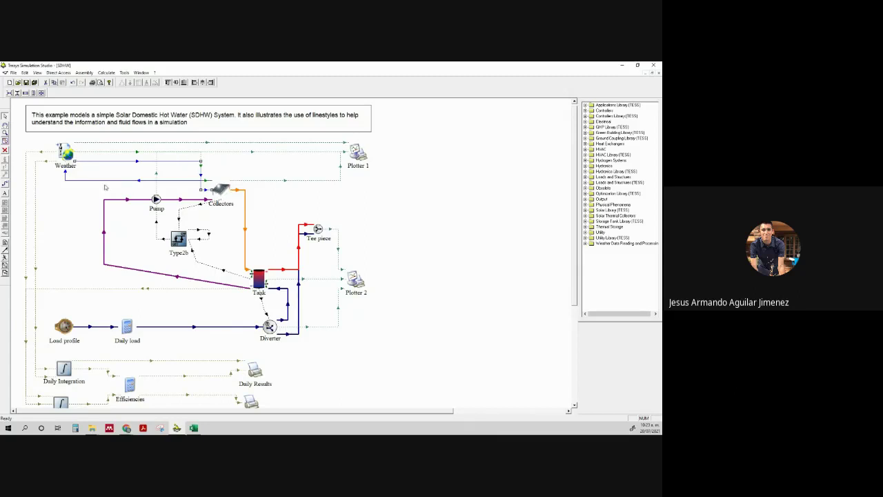
key(Delete)
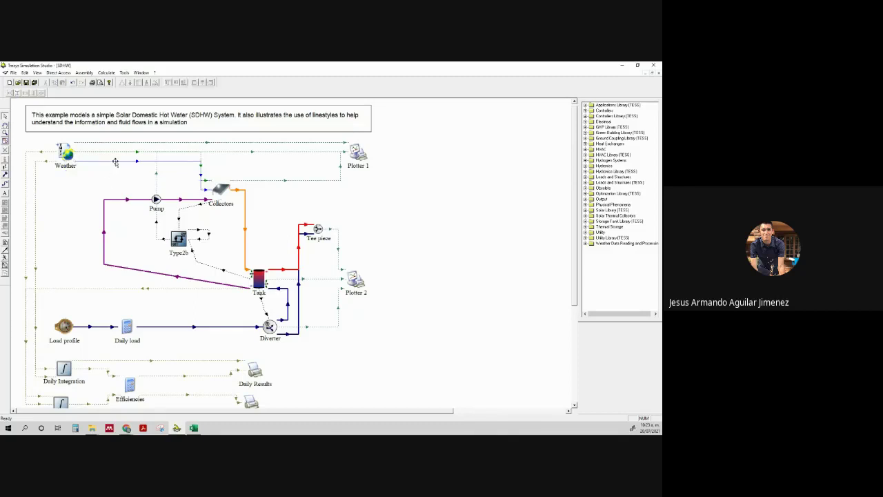
click(115, 161)
key(Delete)
- Open the Collectors component and review its parameter list, from the number in series down to the second-order IAM
double_click(216, 190)
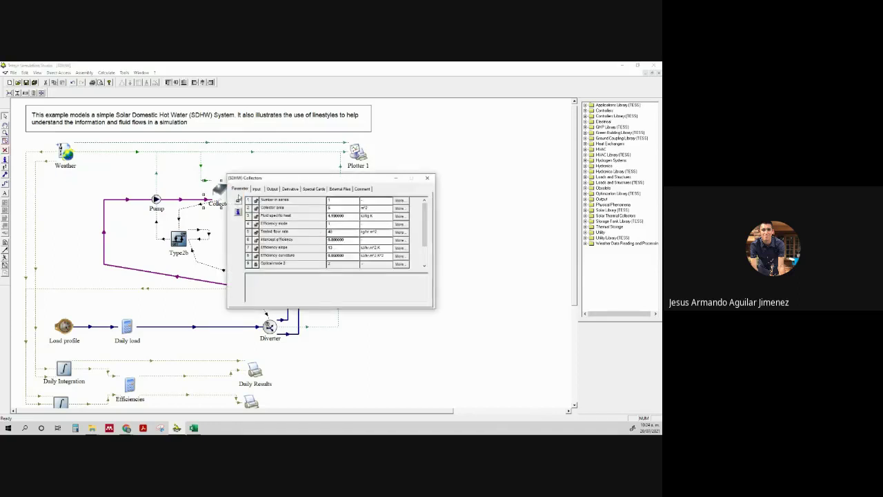
drag(300, 180, 281, 176)
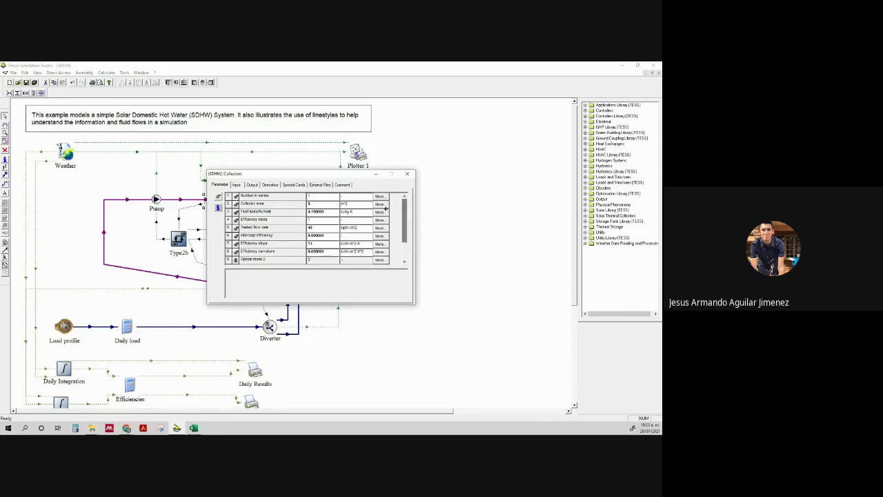
click(323, 198)
click(324, 205)
scroll(290, 258, down, 1)
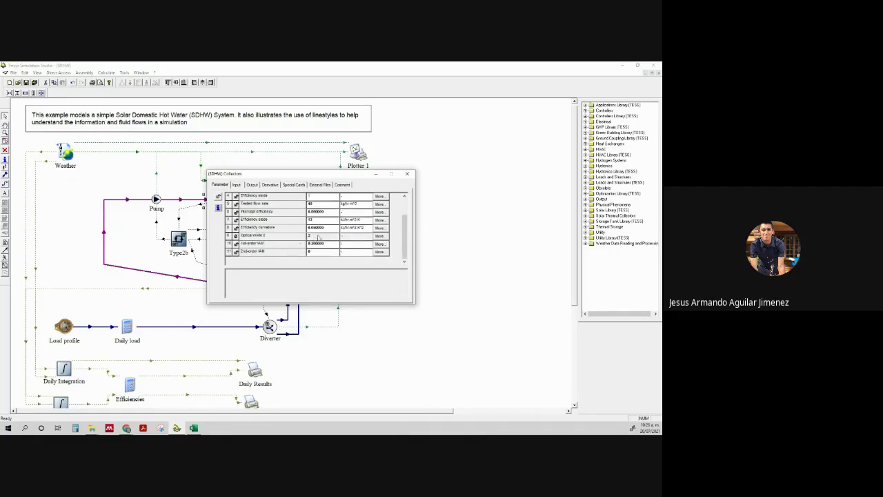
click(318, 239)
click(285, 245)
scroll(320, 252, up, 1)
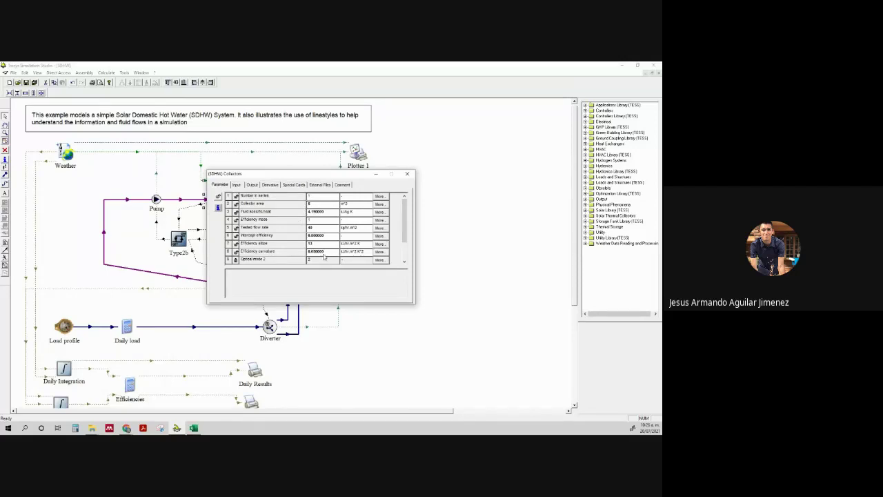
scroll(324, 258, down, 1)
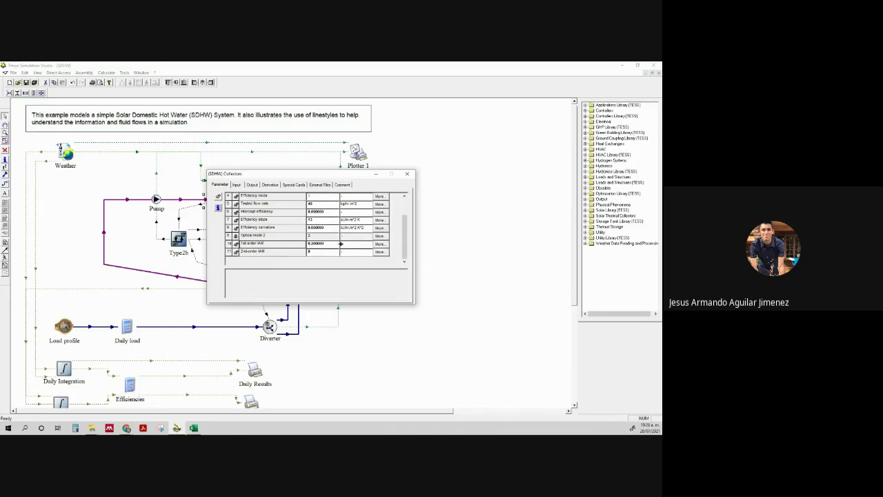
scroll(314, 238, up, 1)
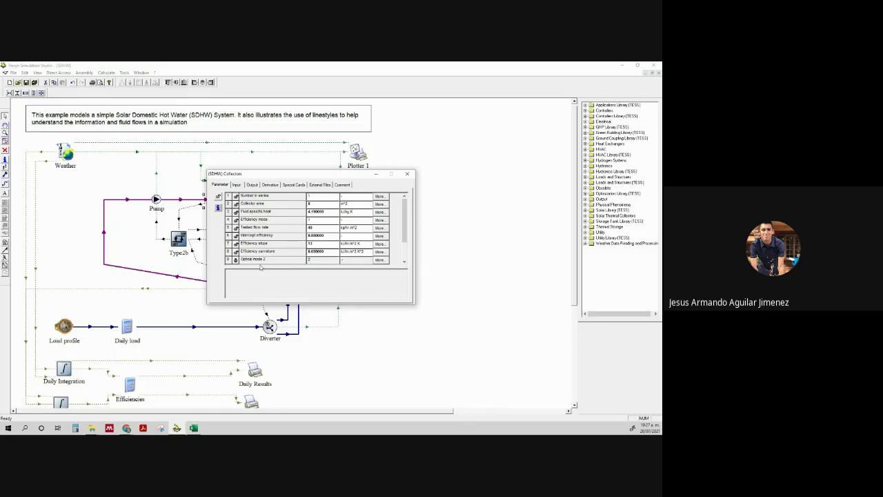
- Review the Collectors' input variables one by one, from inlet temperature to collector slope
click(237, 185)
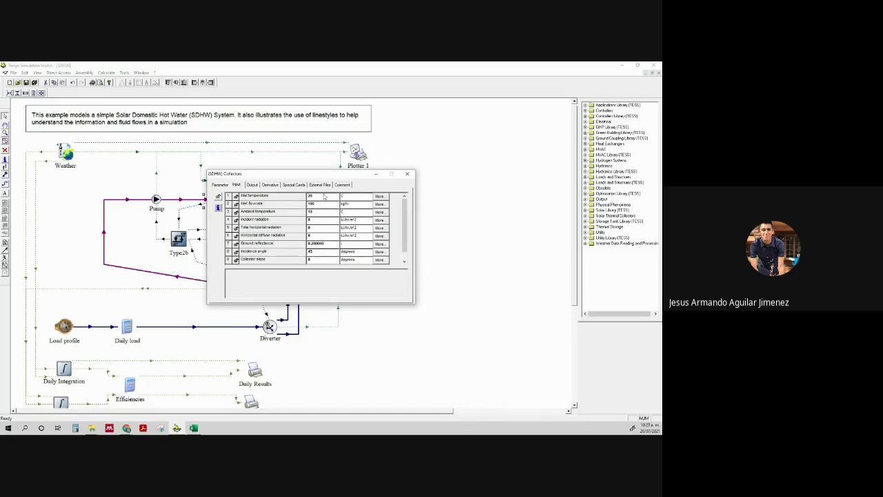
click(285, 198)
click(277, 204)
click(284, 213)
click(286, 220)
click(293, 228)
click(280, 238)
click(278, 244)
click(279, 254)
scroll(278, 254, down, 1)
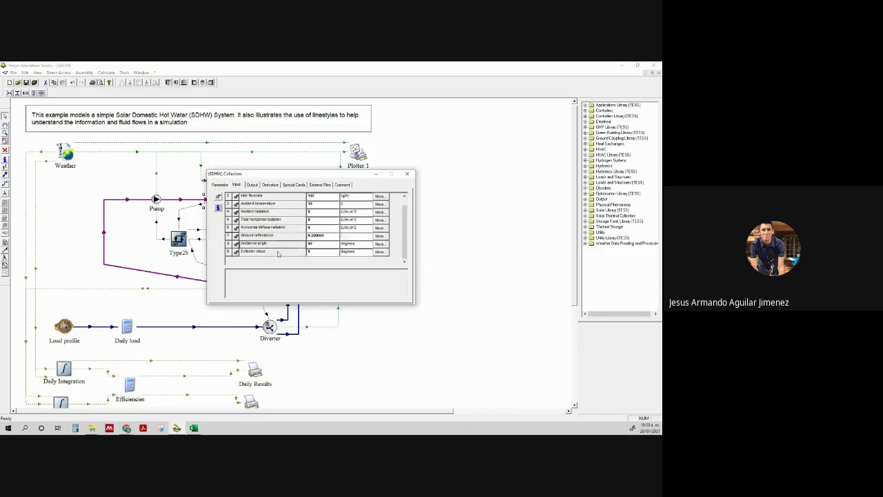
click(273, 253)
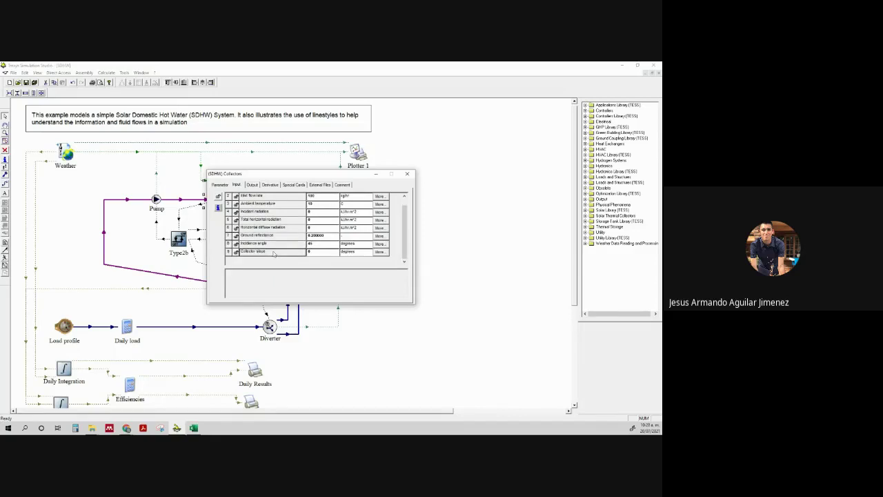
scroll(273, 229, up, 1)
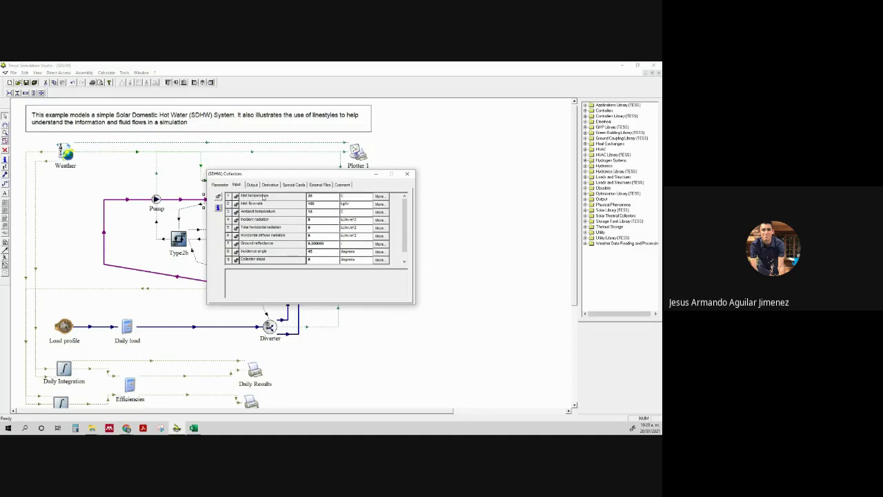
scroll(282, 223, down, 1)
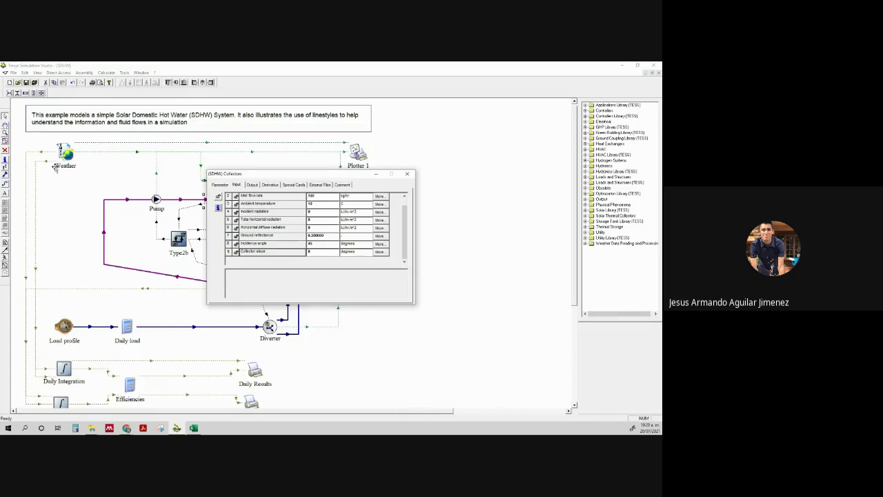
- Compare the Collectors' parameter list with its input list
click(221, 185)
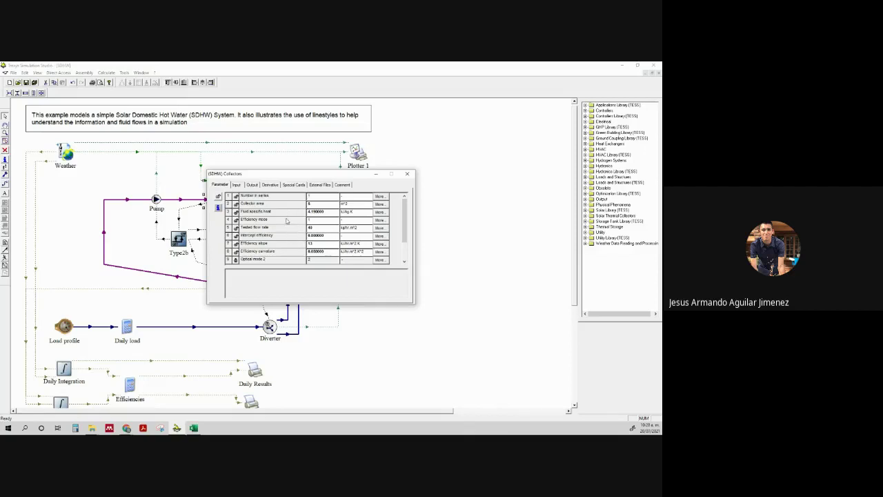
scroll(285, 231, down, 1)
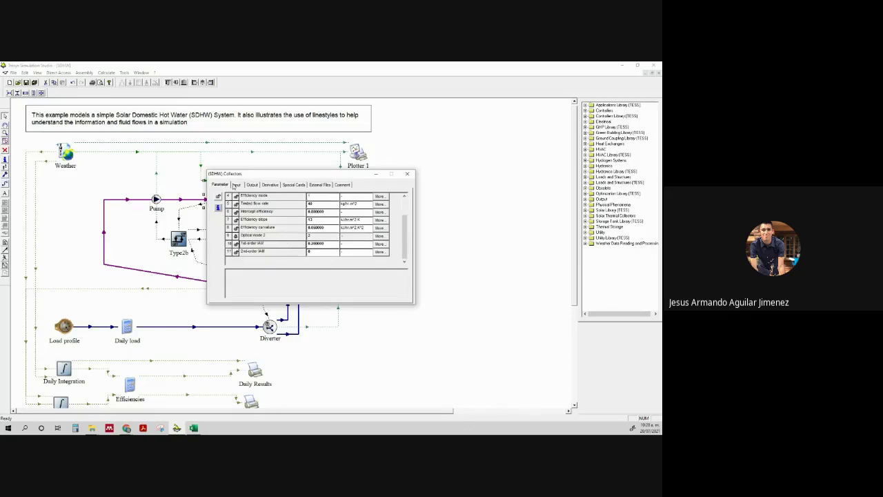
click(235, 185)
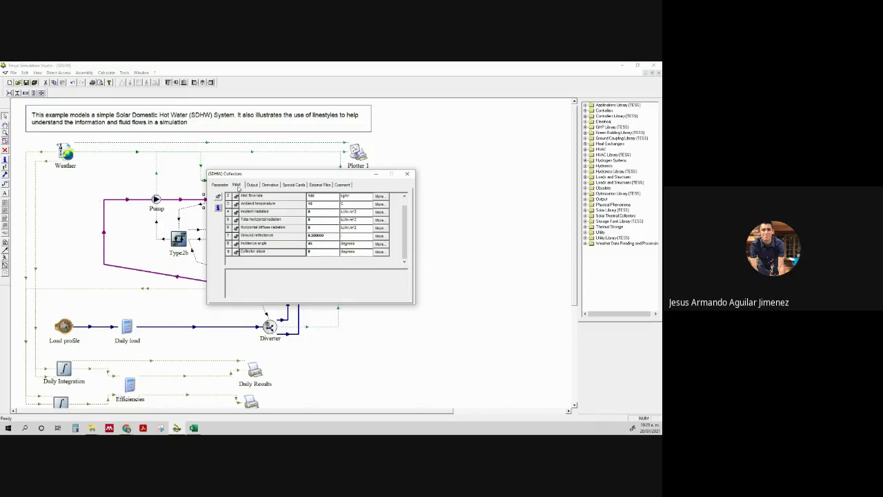
click(226, 187)
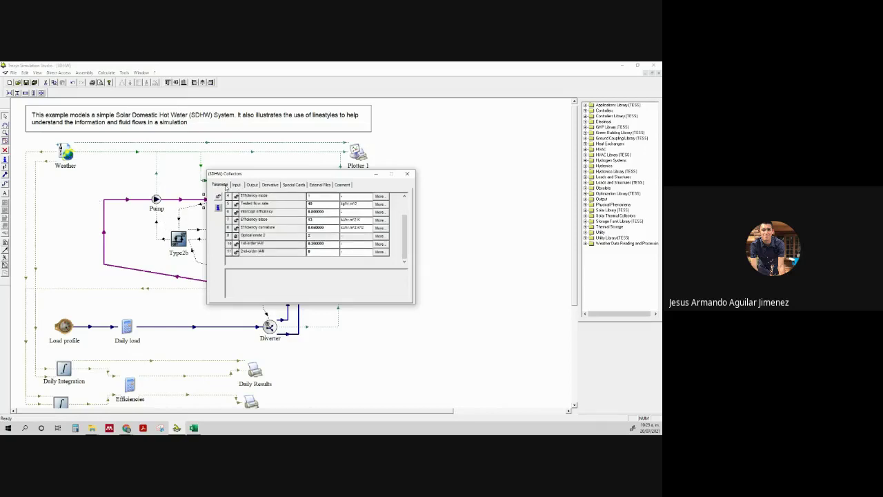
- Look through the Collectors' outputs, derivatives, special cards, external files and comment, and close the component's properties
click(252, 185)
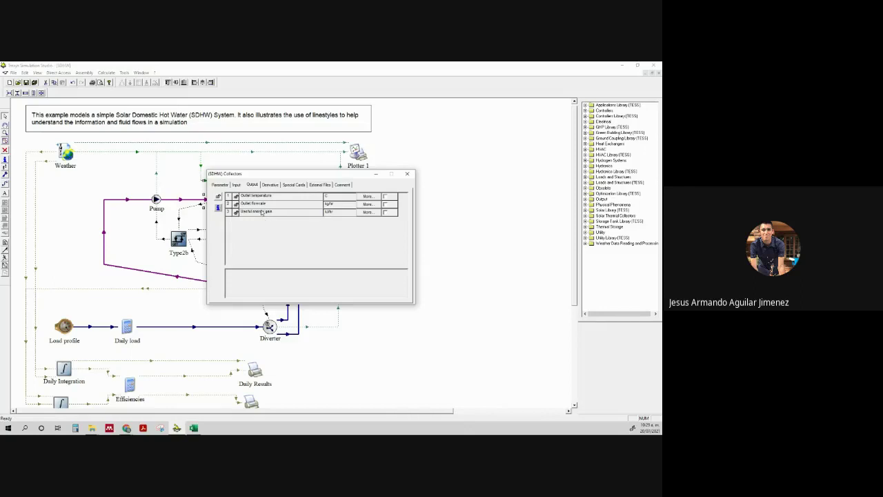
drag(279, 178, 335, 181)
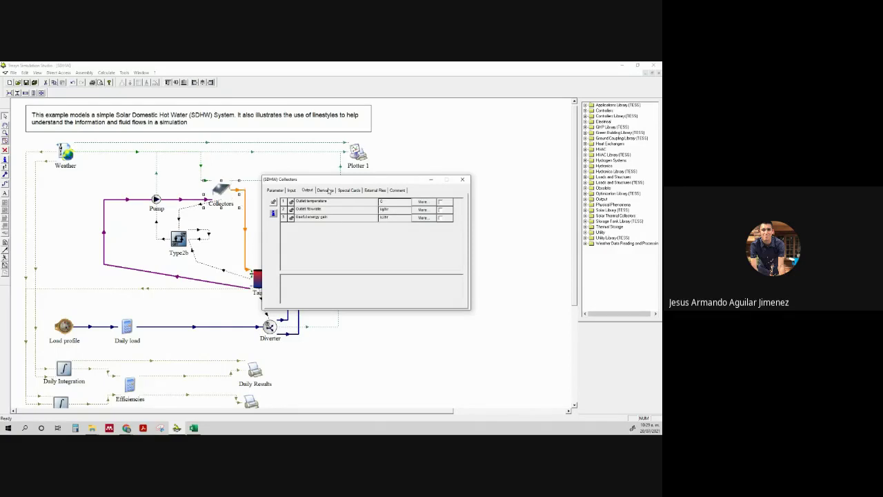
click(327, 190)
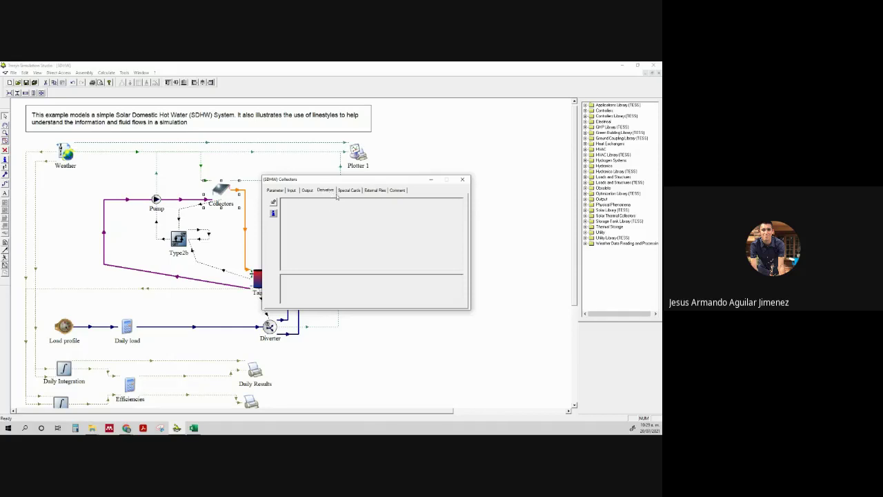
click(347, 192)
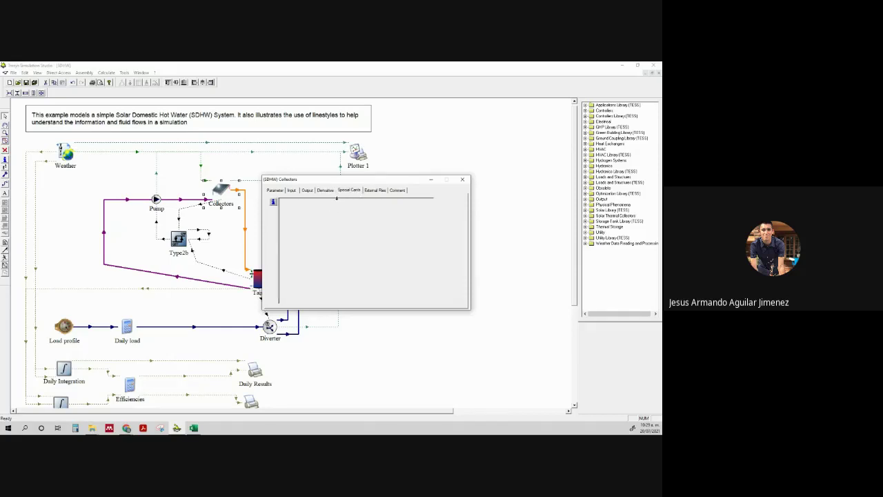
click(377, 191)
click(399, 190)
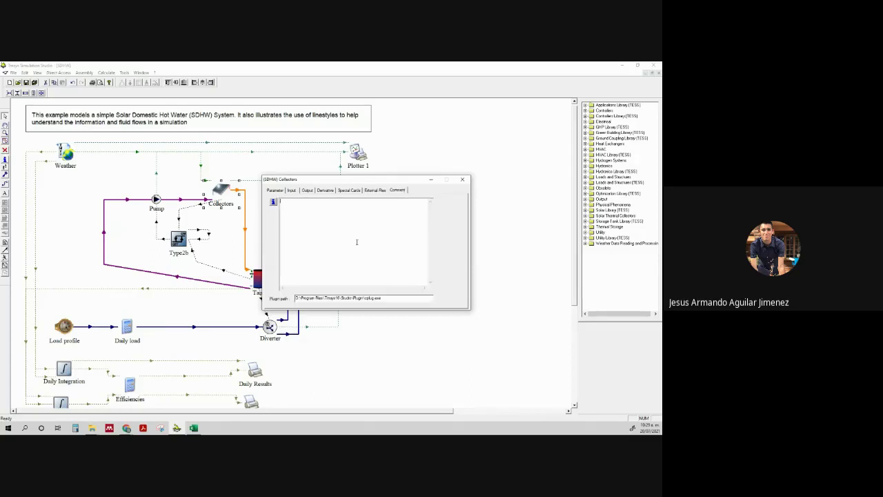
click(322, 224)
click(464, 180)
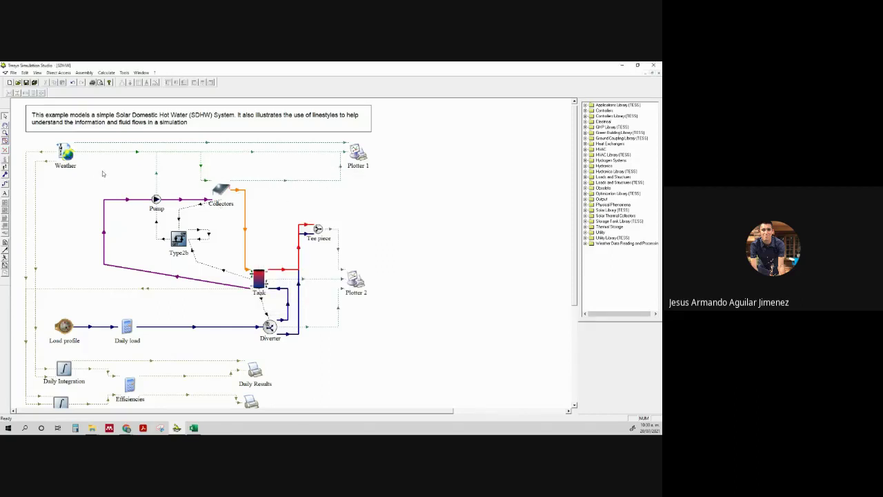
- Draw a trial link from Weather to Collectors and remove it
click(201, 165)
click(272, 205)
click(66, 153)
drag(65, 153, 208, 187)
right_click(115, 167)
click(116, 167)
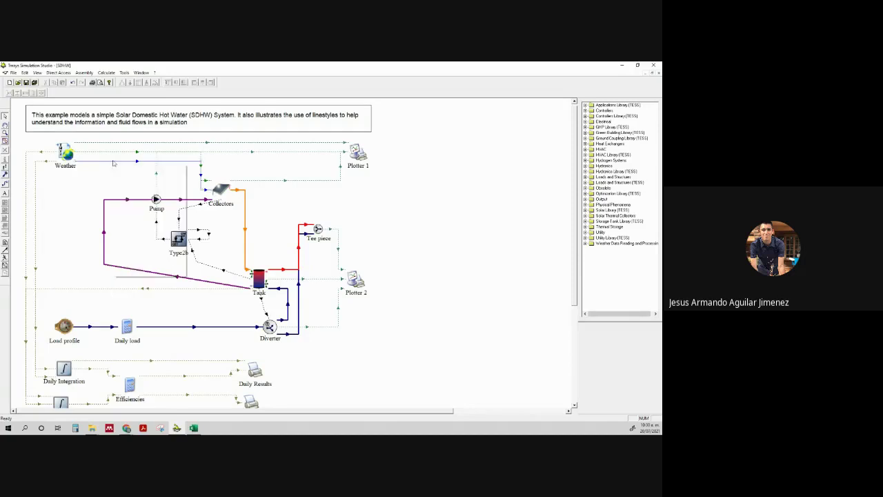
right_click(114, 162)
click(122, 167)
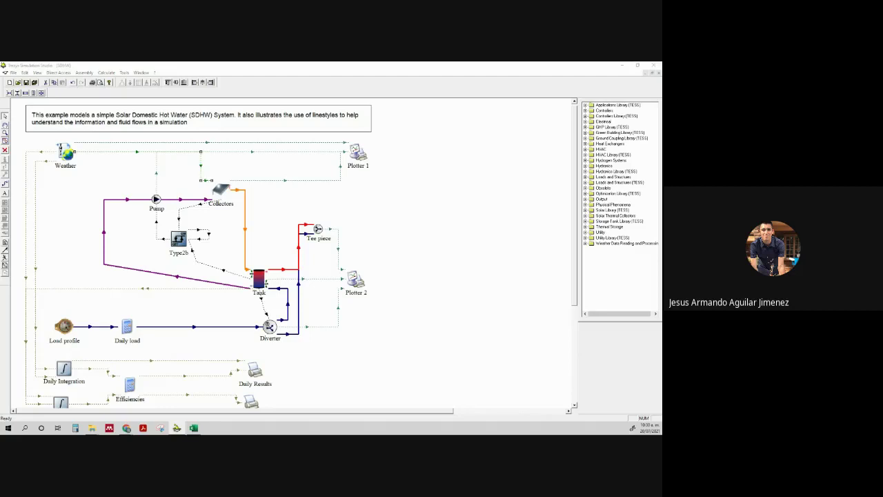
- Open the existing Weather to Collectors link and enlarge its connection window to show every variable
drag(86, 237, 455, 146)
scroll(455, 220, down, 2)
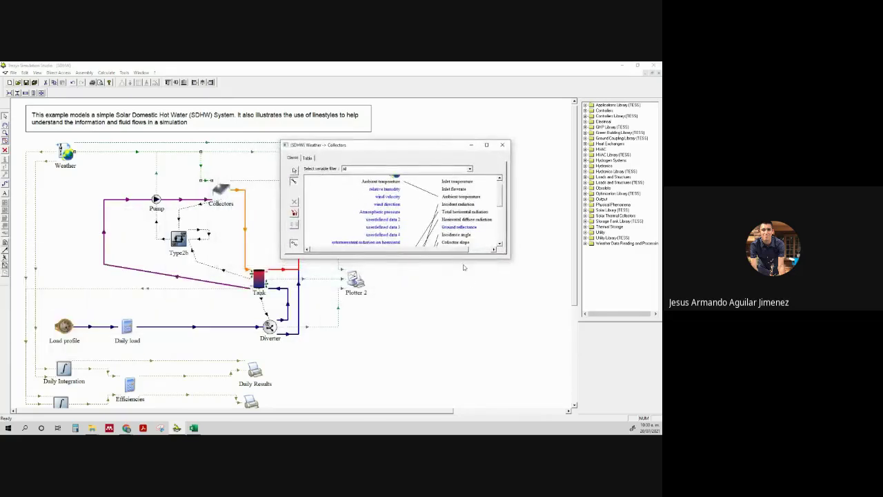
drag(469, 257, 471, 406)
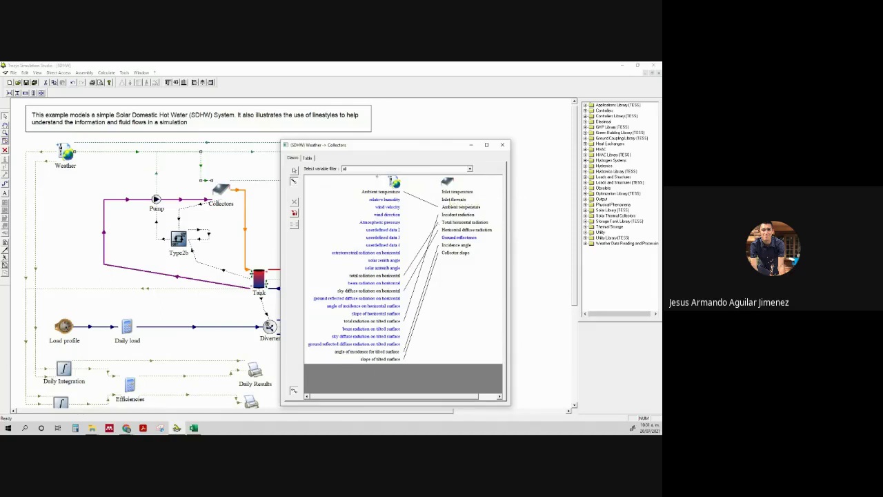
- Delete the ambient temperature connection and redraw it from Weather's Ambient temperature to the Collectors' Ambient temperature
click(410, 197)
click(294, 202)
click(293, 181)
drag(403, 192, 450, 206)
key(Escape)
- Inspect the connections feeding the Collectors' incident radiation, total horizontal radiation and horizontal diffuse radiation inputs
click(438, 214)
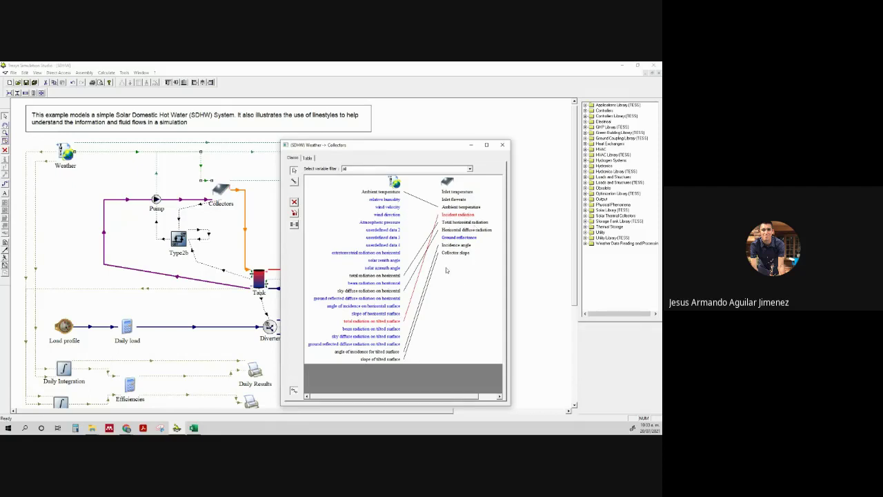
click(294, 180)
click(394, 276)
click(478, 283)
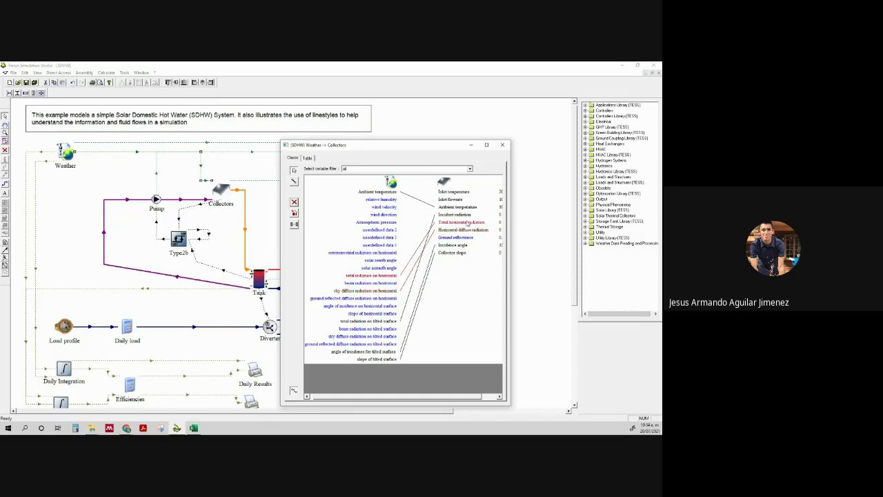
click(294, 181)
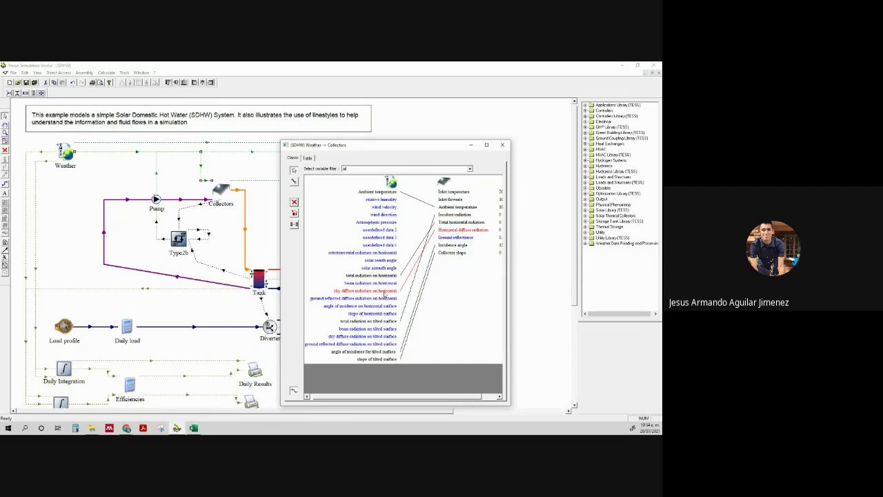
click(449, 240)
- Check the initial values of the Collectors' inputs, including the unconnected ground reflectance
mouse_move(421, 399)
mouse_down()
mouse_move(430, 398)
mouse_move(413, 400)
mouse_up()
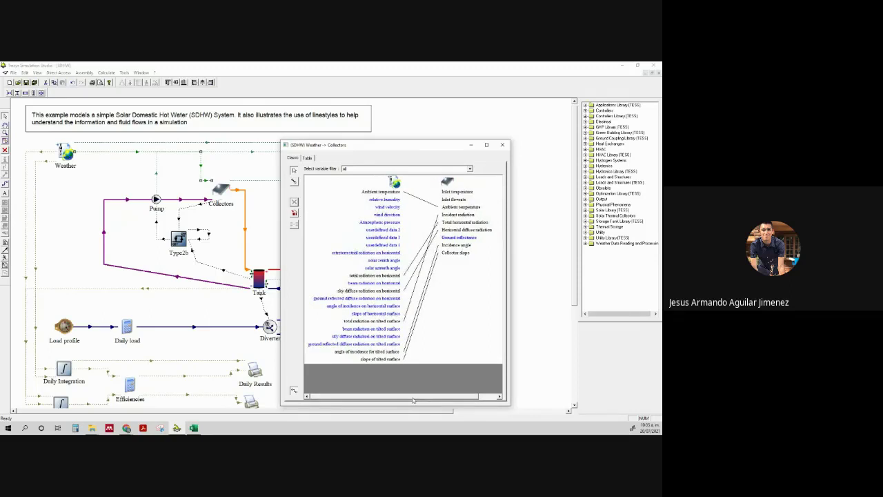
drag(413, 400, 432, 399)
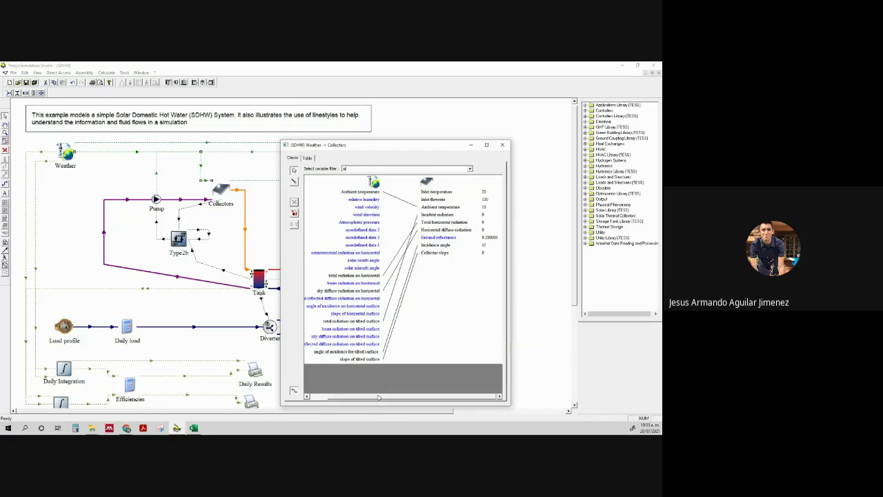
drag(378, 397, 357, 400)
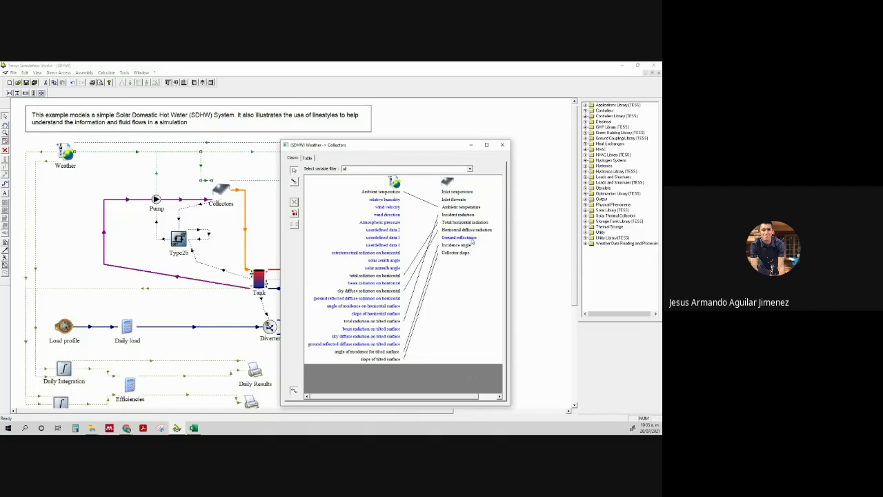
drag(412, 399, 431, 399)
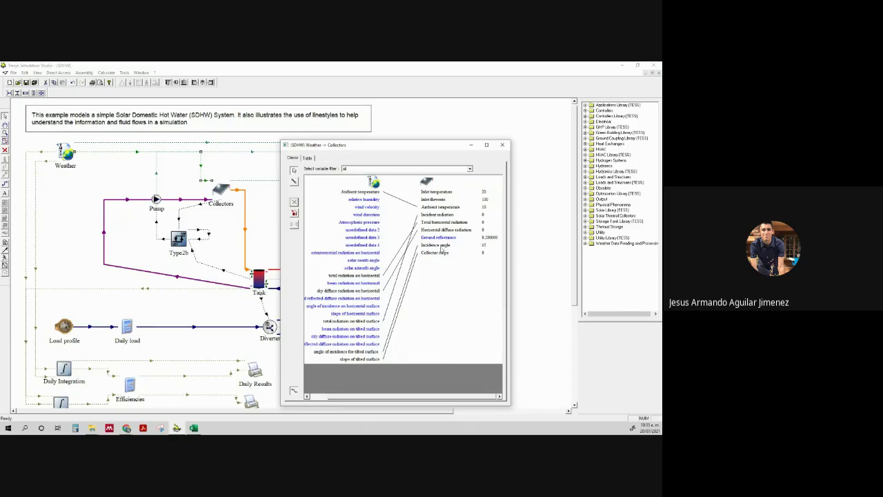
- Inspect the connection from Weather's angle of incidence for tilted surface to the Collectors' incidence angle, and close the link
click(442, 248)
drag(439, 395, 419, 396)
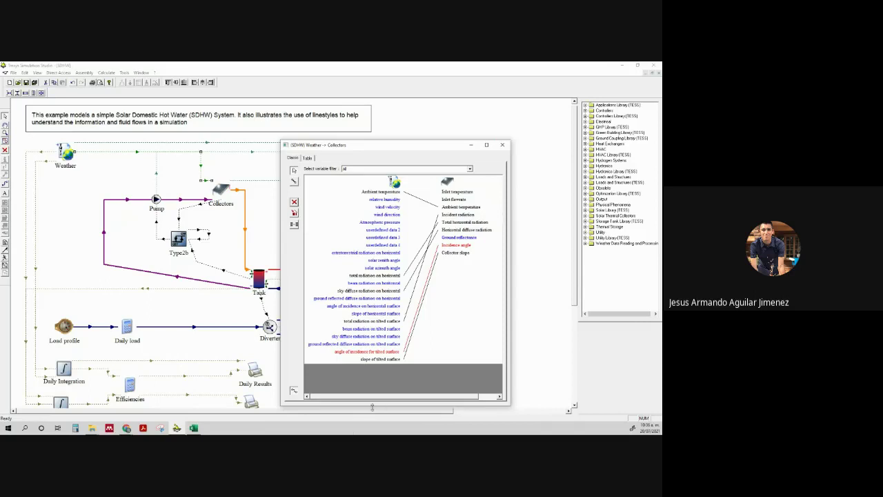
drag(381, 402, 402, 402)
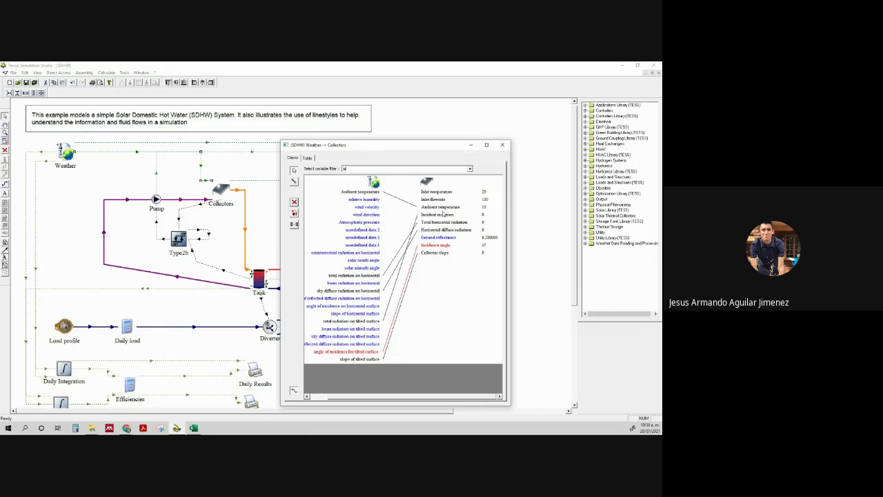
click(294, 180)
click(502, 145)
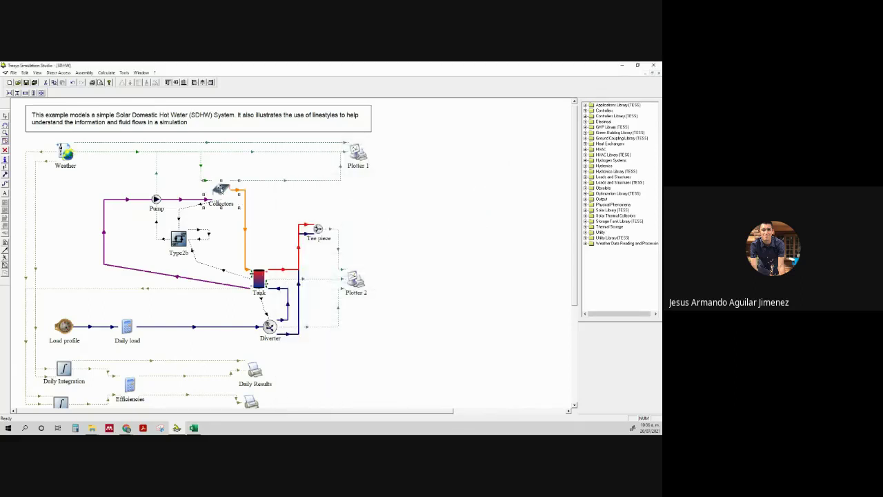
- Open the Collectors' properties, review the initial values of their inputs, and show their parameters clear of the Collectors icon
double_click(220, 189)
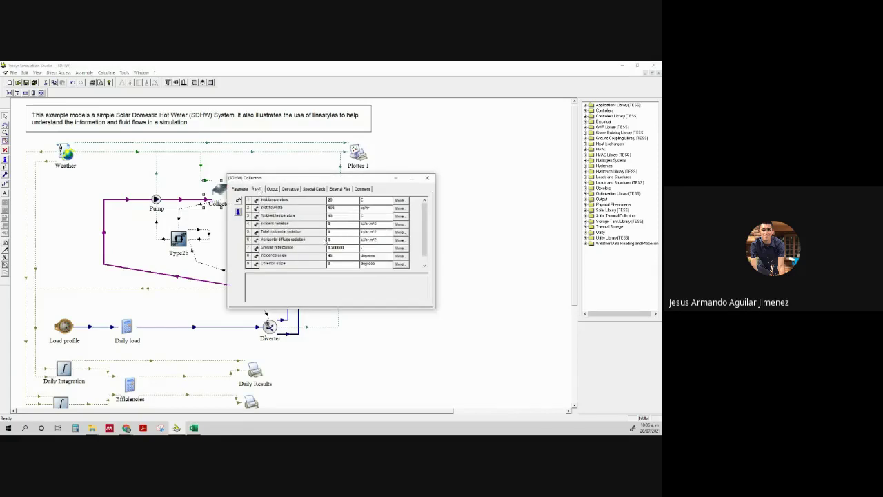
scroll(311, 212, down, 1)
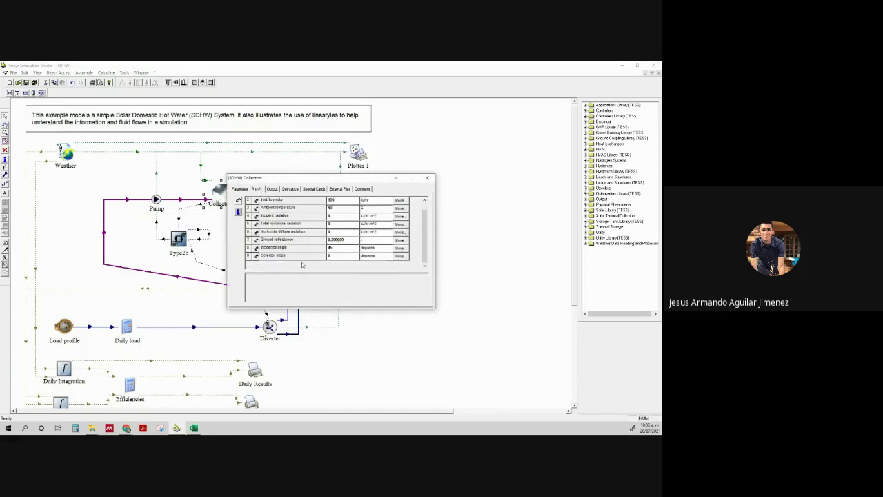
click(349, 242)
scroll(241, 252, up, 1)
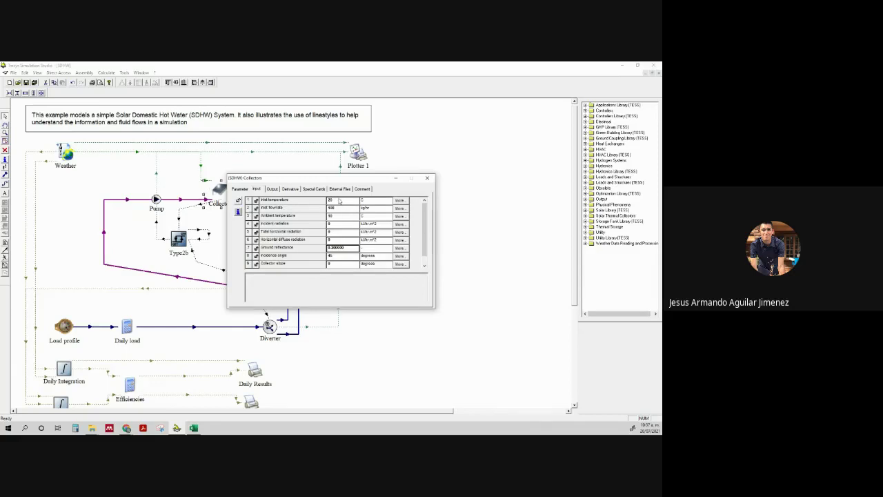
click(339, 200)
click(343, 215)
click(338, 249)
click(238, 190)
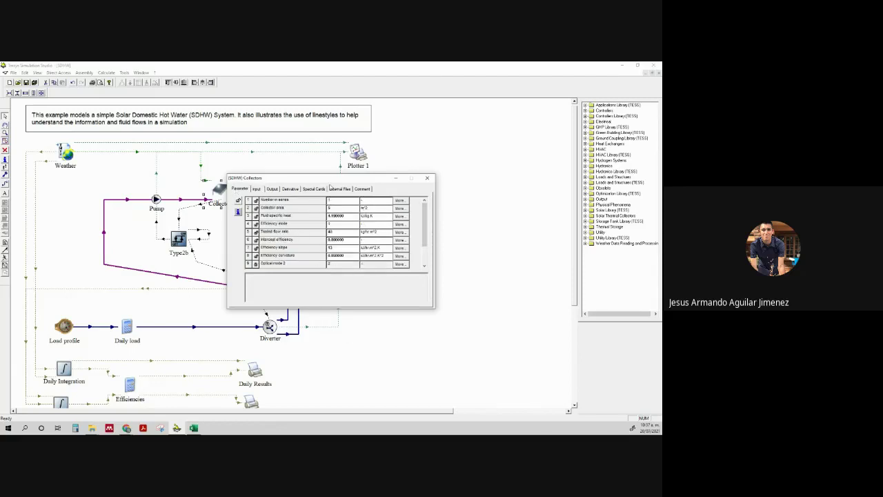
drag(330, 182, 410, 168)
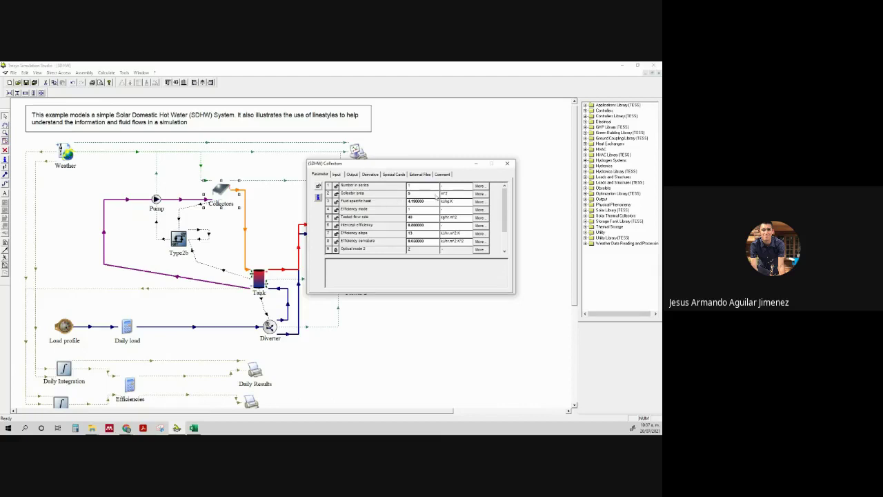
- Convert the collector area to ft^2 and back to m^2
click(469, 196)
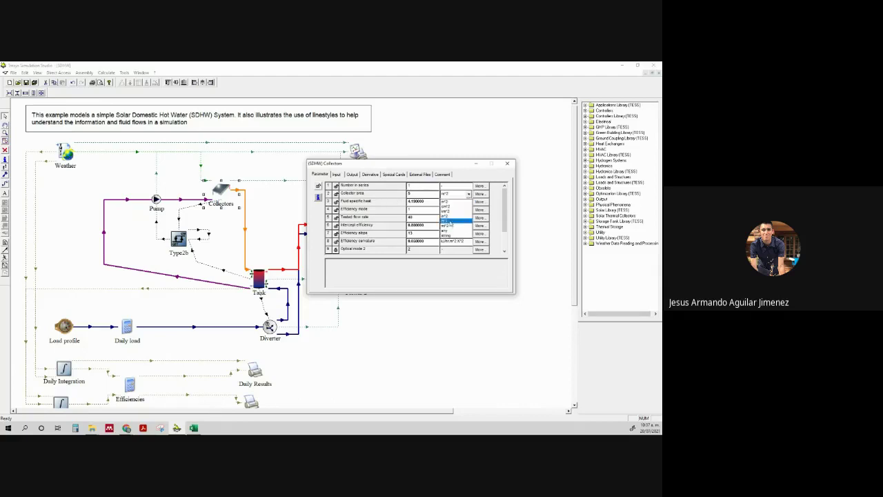
click(446, 222)
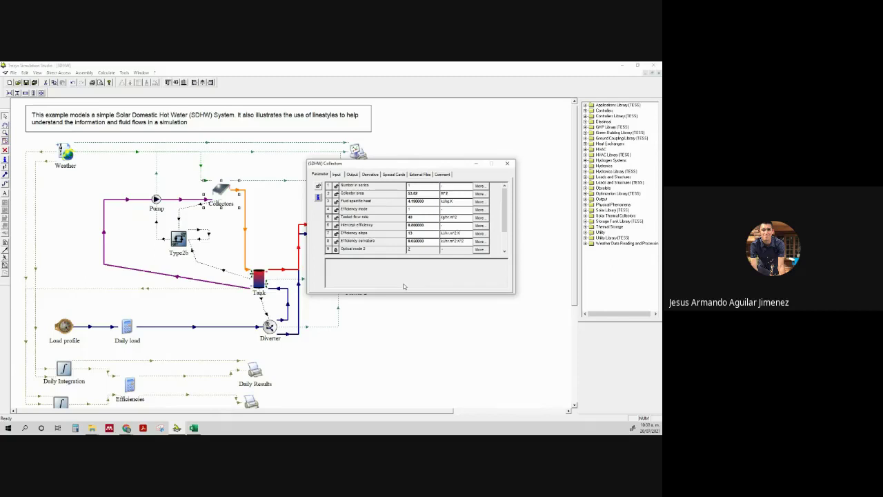
click(467, 194)
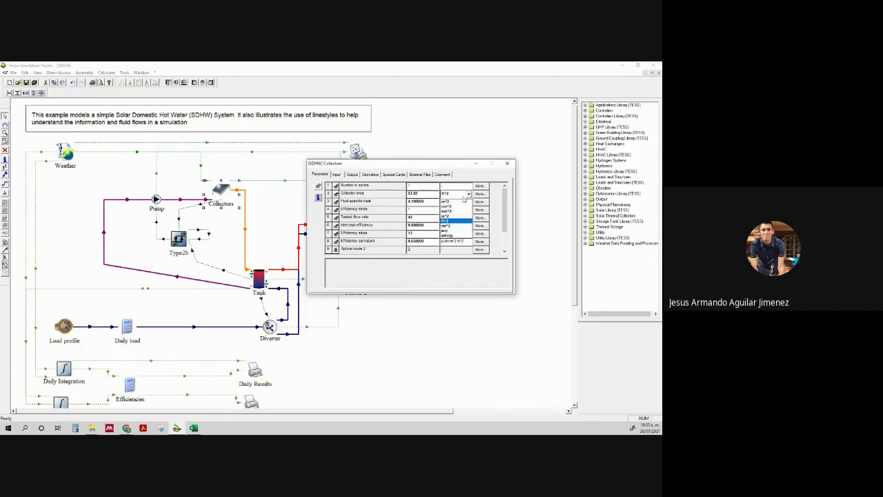
click(455, 205)
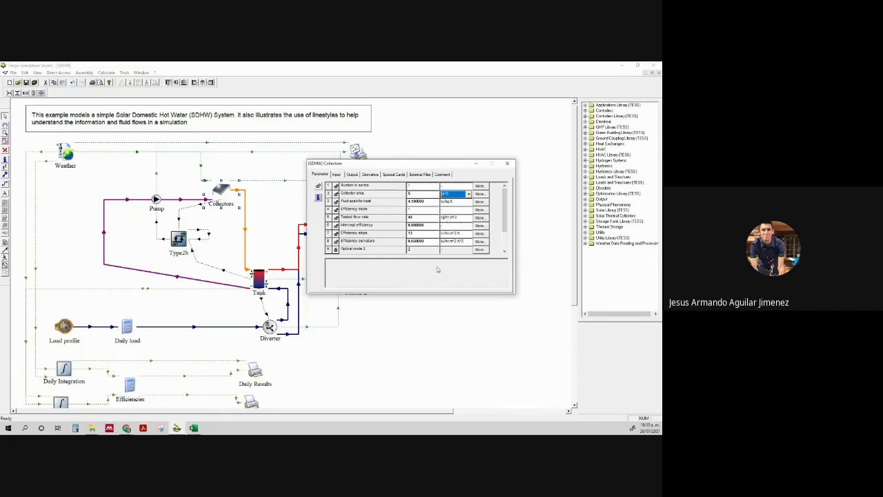
- Enter 58 ft^2 as the collector area, convert it to m^2, and set the area back to 5 m^2
click(469, 195)
click(429, 197)
text(50)
click(468, 195)
click(452, 217)
key(BackSpace)
click(468, 195)
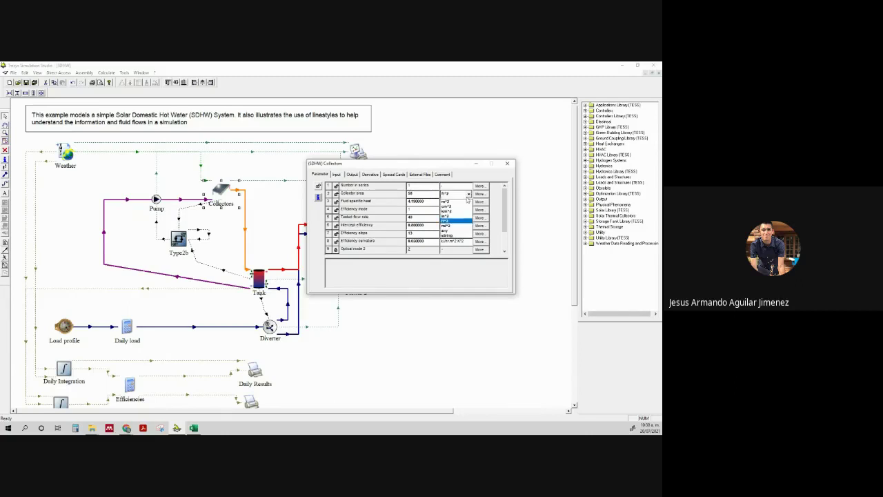
click(455, 202)
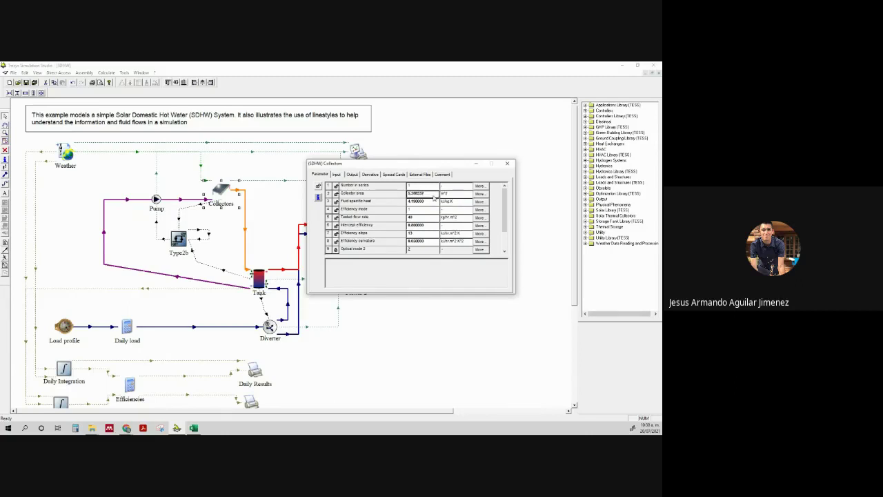
text(5)
key(Return)
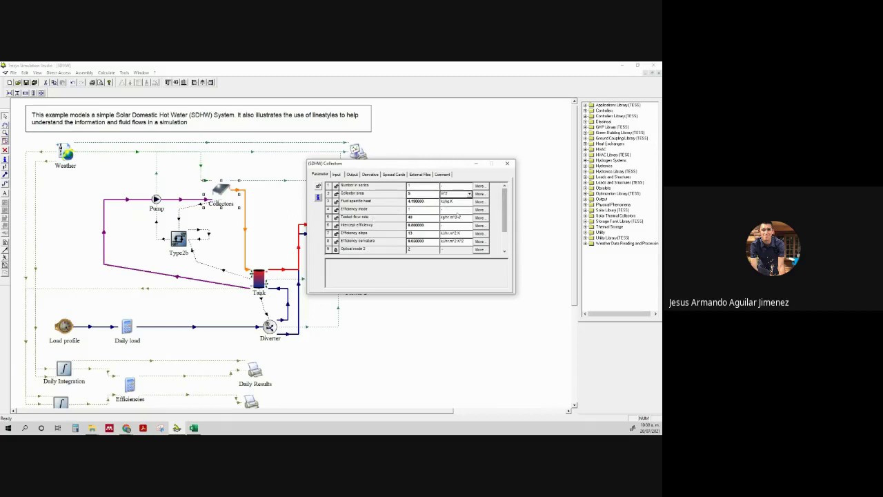
- Check the fluid specific heat's unit options and review the Collectors' tested flow rate, intercept efficiency, efficiency slope and curvature
click(465, 202)
click(467, 203)
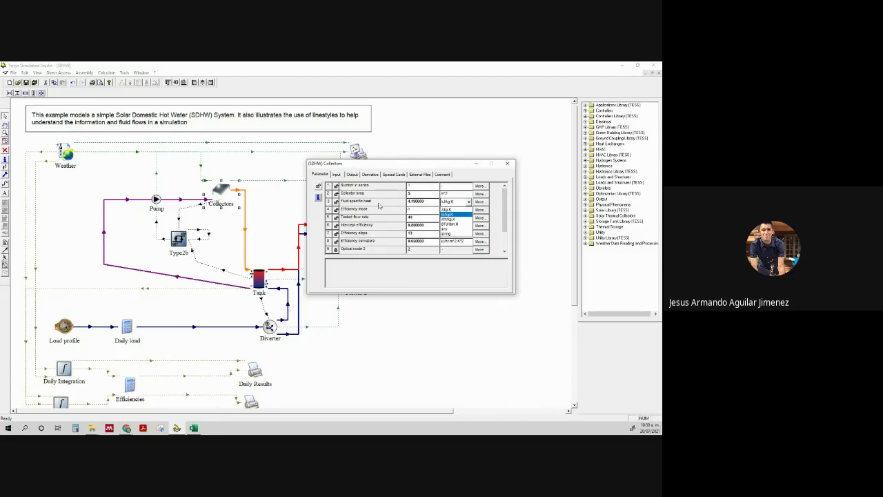
click(433, 203)
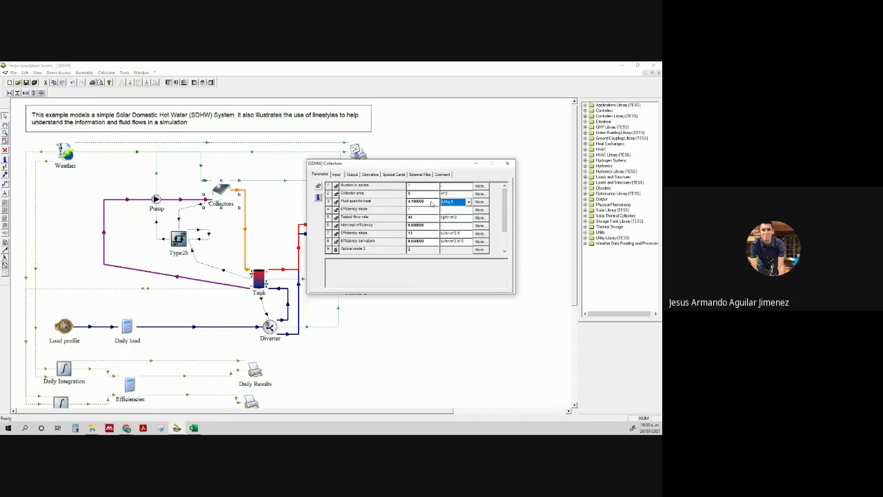
click(432, 219)
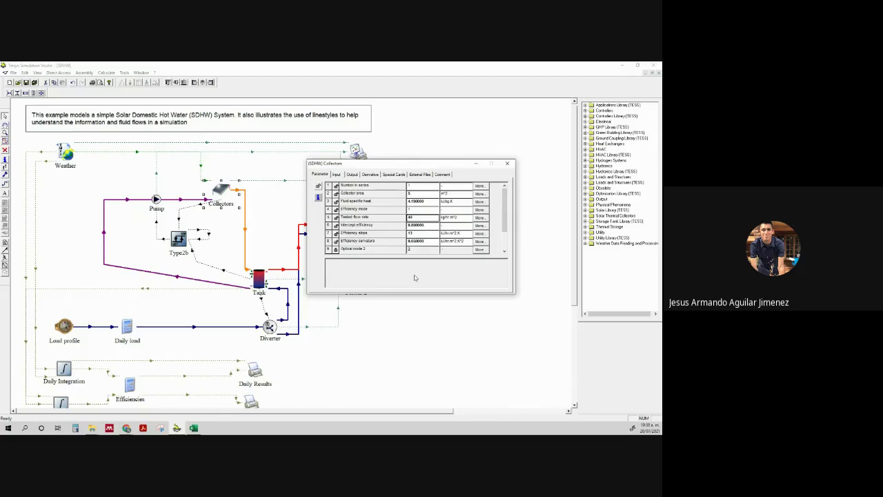
click(424, 241)
click(432, 226)
click(425, 235)
- Change the efficiency slope unit to W/m^2.K and the efficiency curvature unit to W/m^2.K^2, and close the Collectors' properties
click(463, 235)
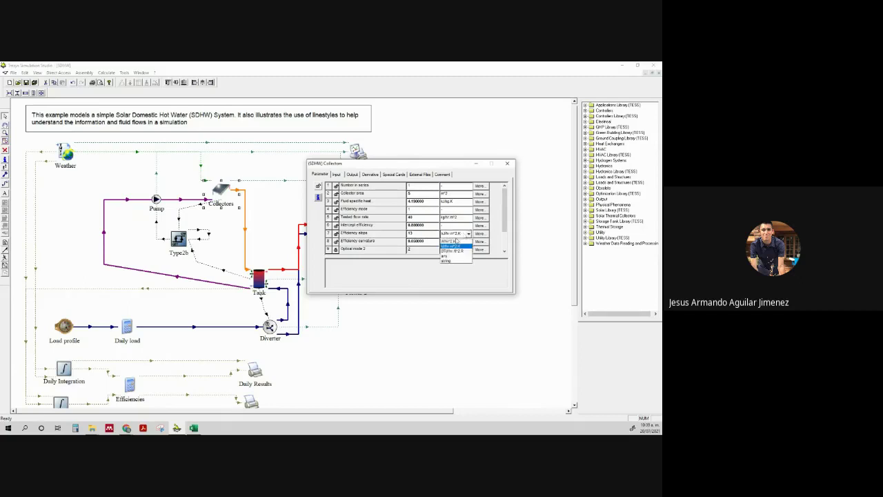
click(455, 243)
click(445, 241)
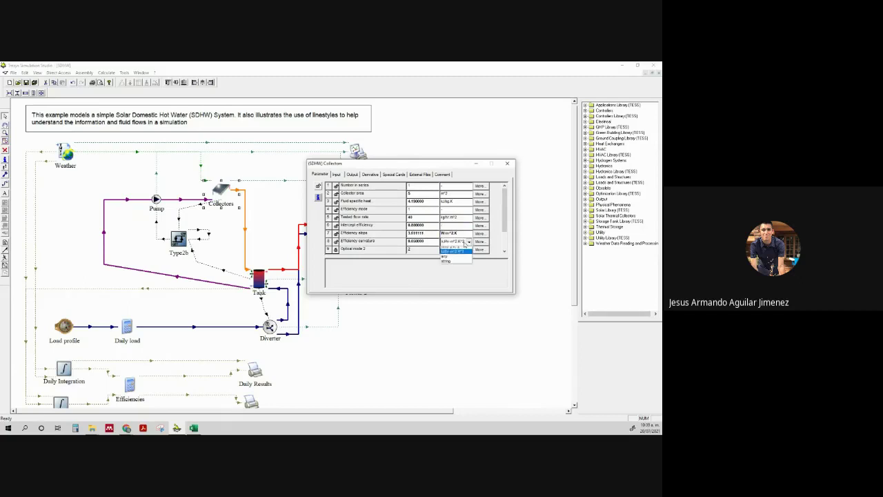
click(445, 250)
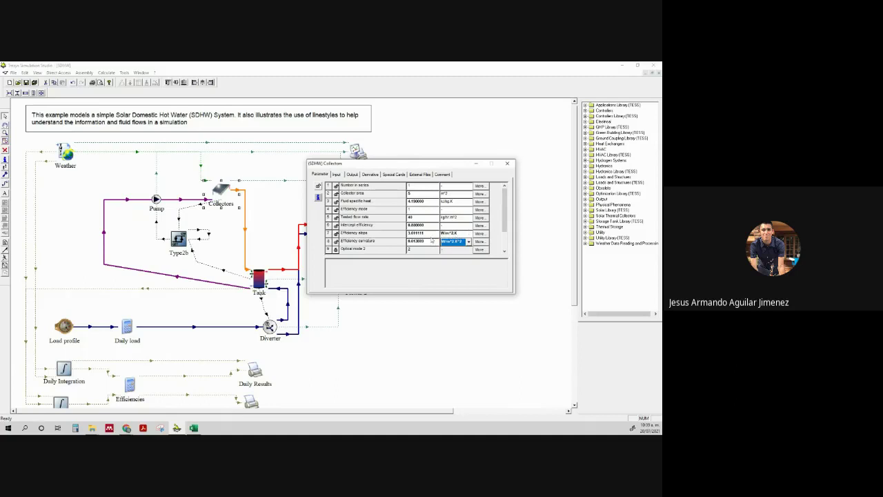
click(430, 239)
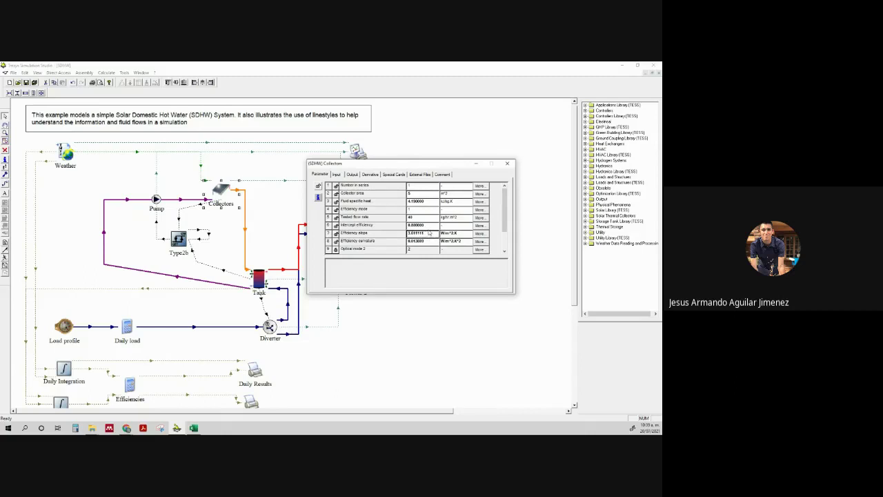
scroll(429, 233, down, 1)
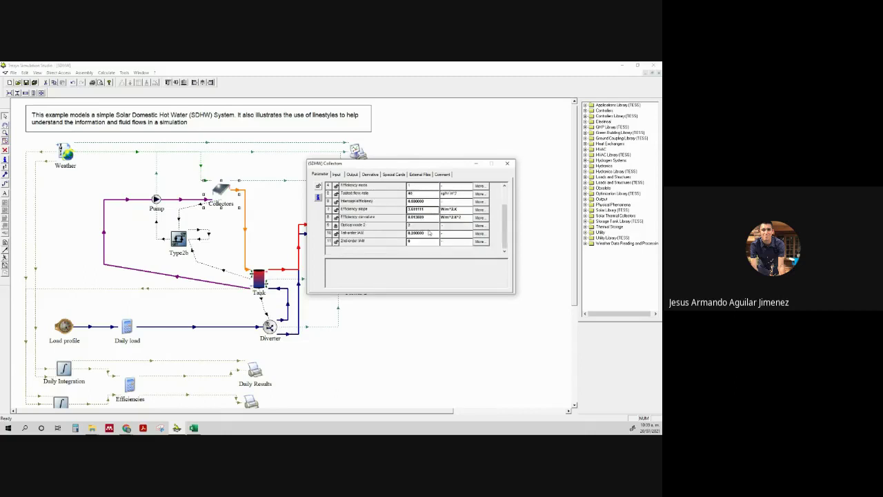
click(508, 165)
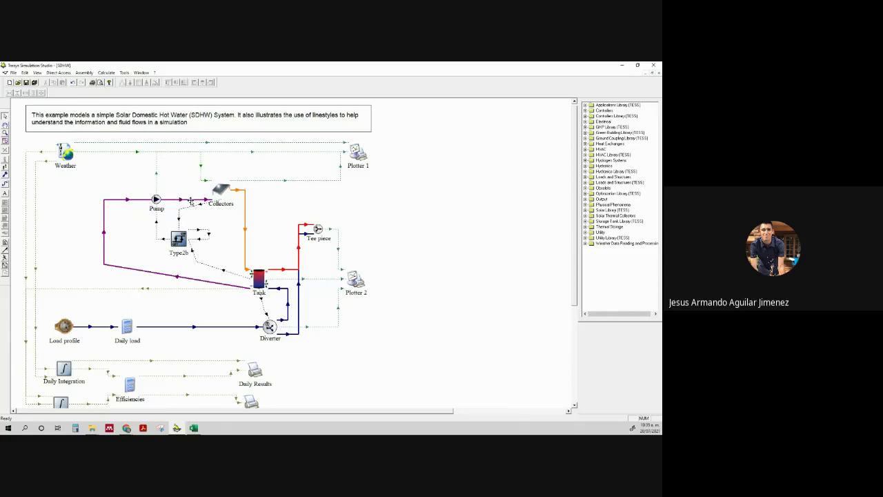
- Inspect the variable connections from Pump to Collectors, close them, and open the Pump's parameters
click(191, 200)
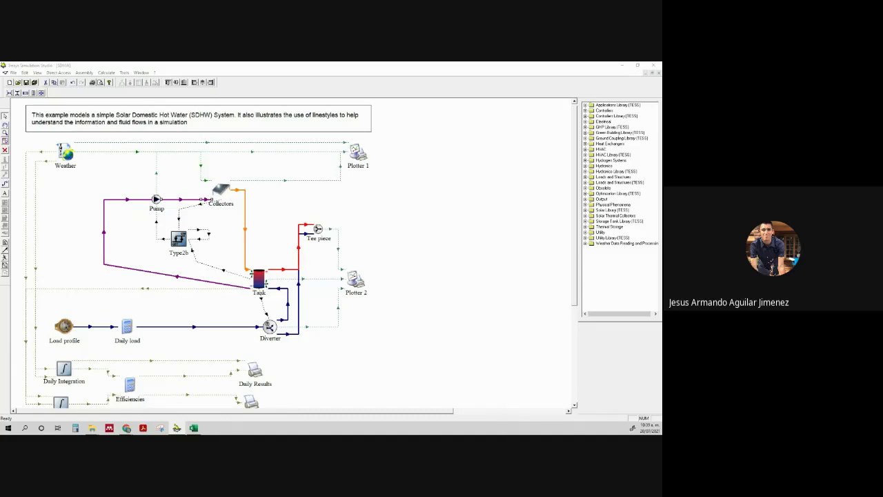
key(Return)
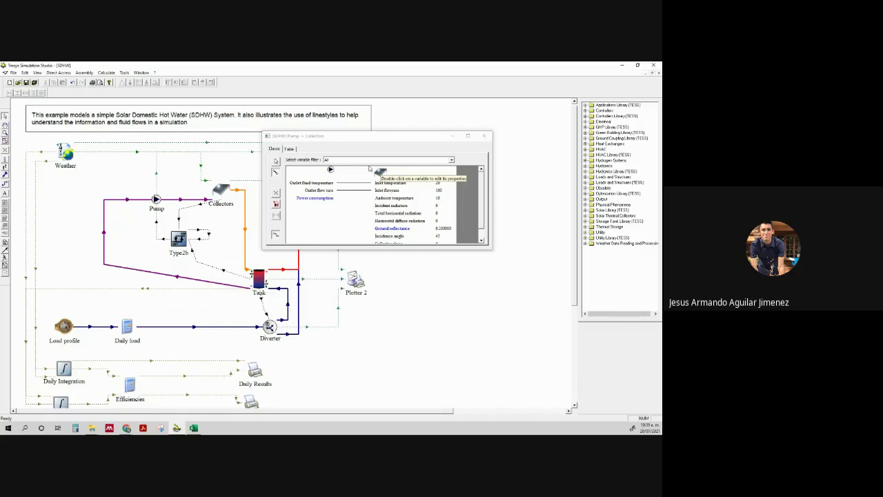
click(484, 136)
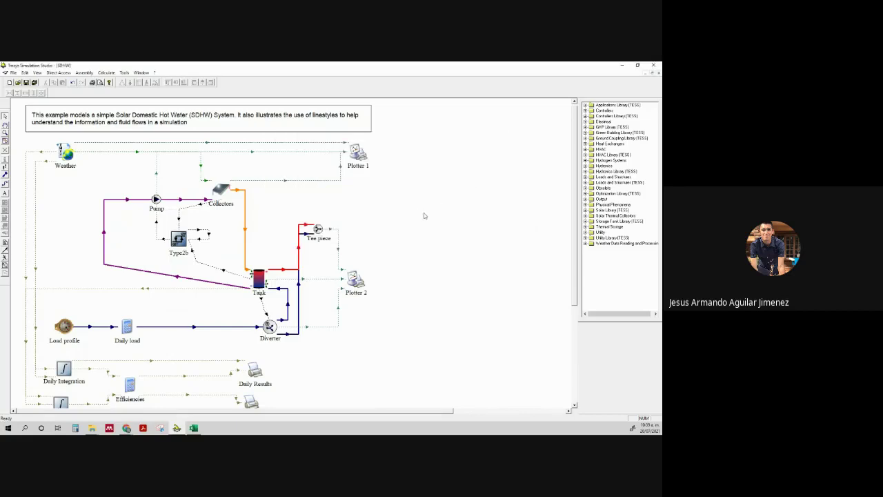
double_click(156, 199)
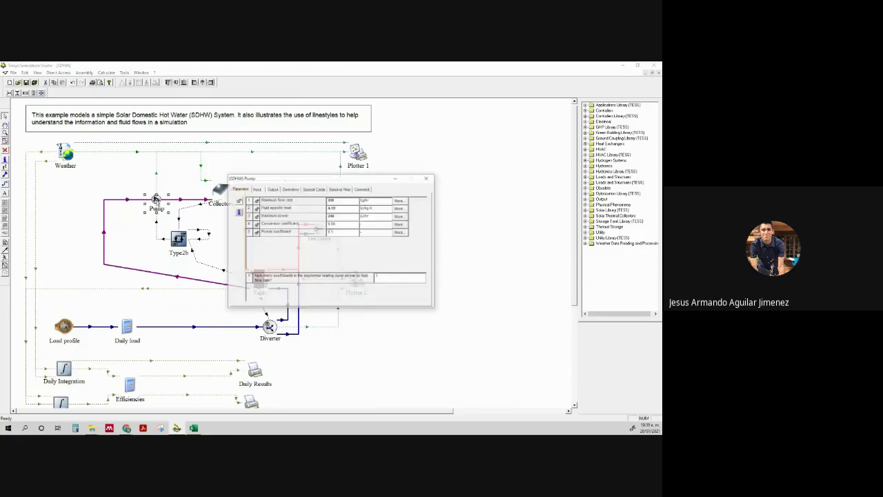
drag(320, 180, 358, 194)
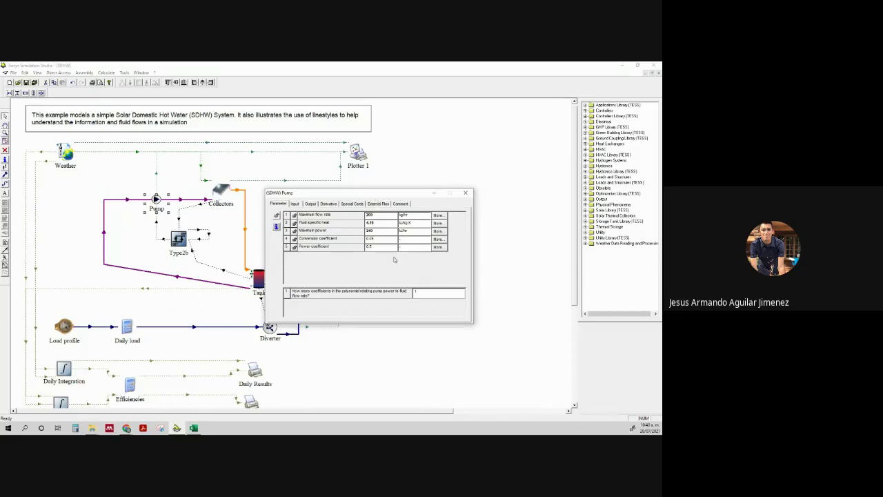
- Convert the Pump's maximum flow rate to kg/s and back to kg/hr
click(384, 216)
click(410, 216)
click(410, 215)
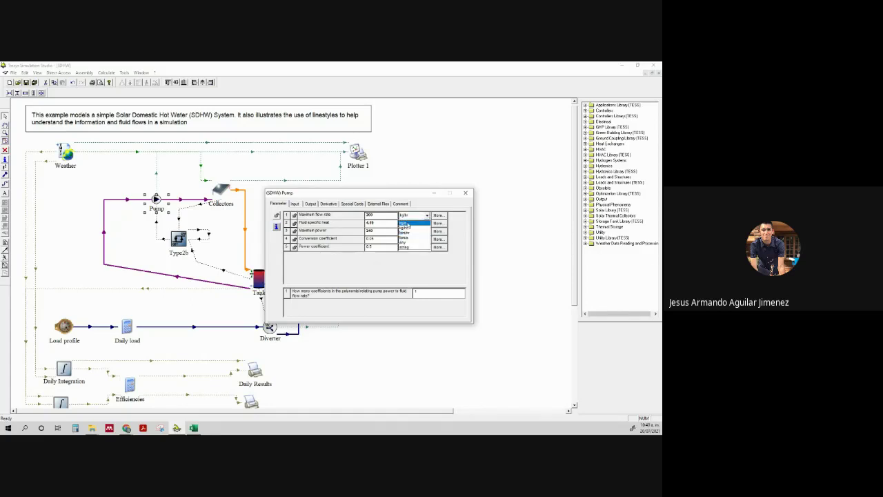
click(410, 223)
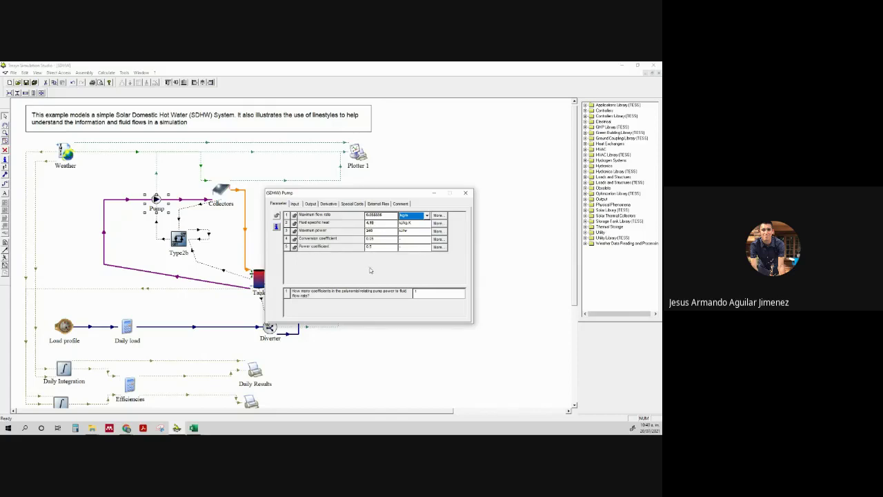
click(427, 215)
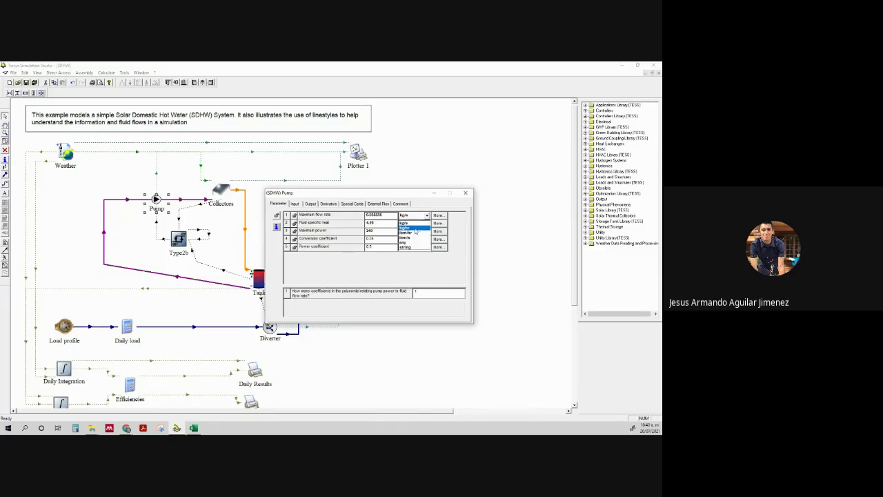
click(421, 229)
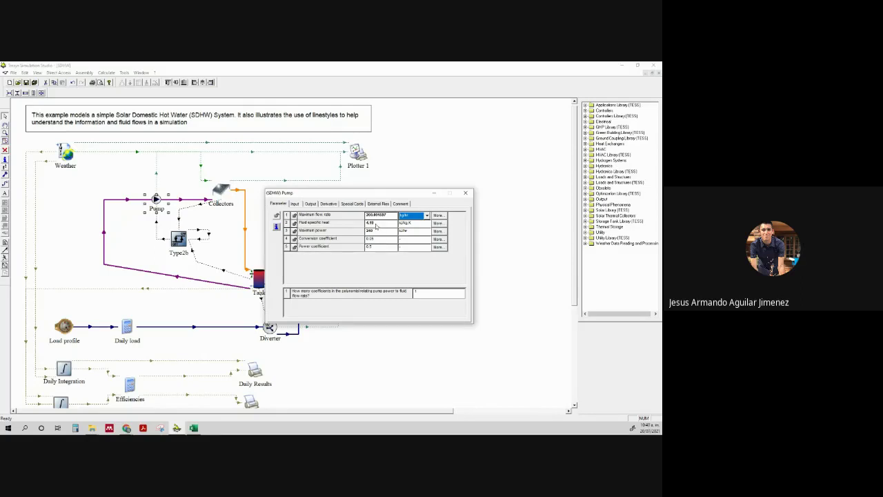
- Check the unit options for the Pump's fluid specific heat, keeping kJ/kg.K
click(426, 224)
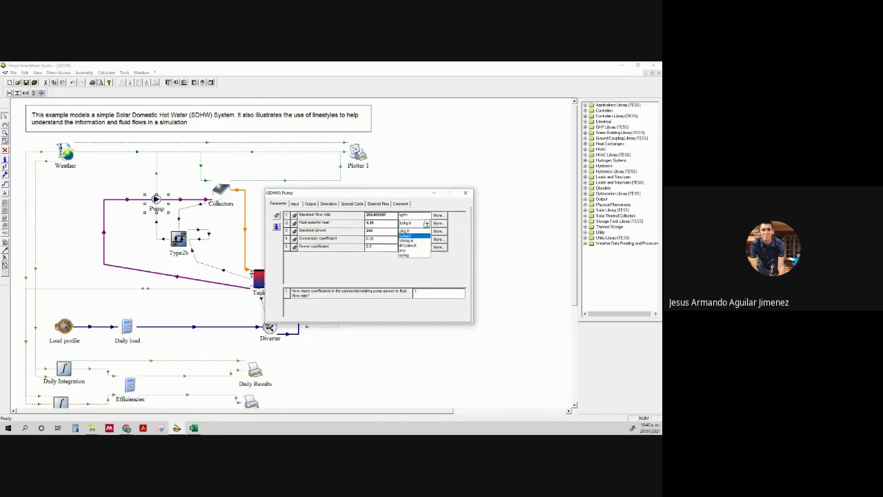
click(384, 266)
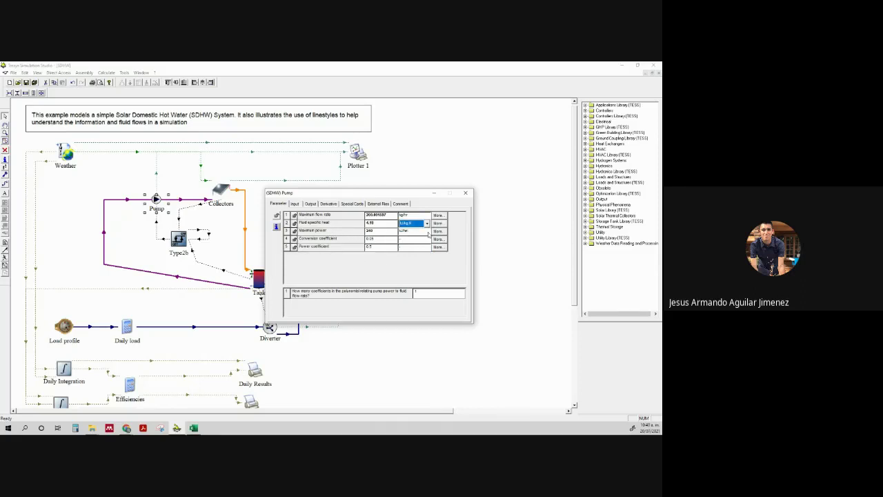
- Change the unit of the Pump's maximum power to W
click(414, 231)
click(405, 244)
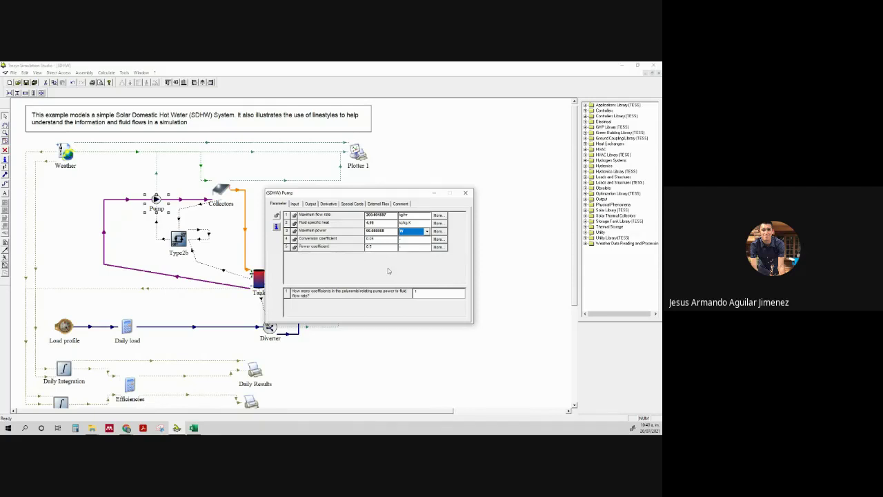
click(343, 240)
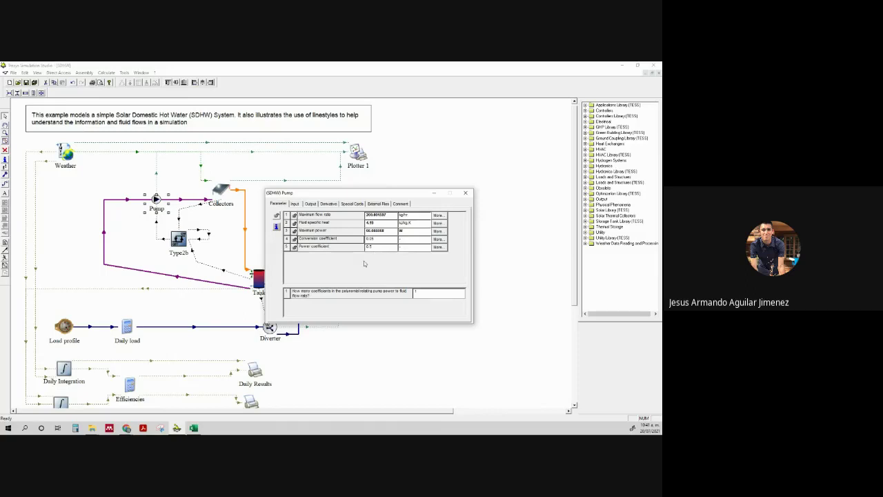
- Set the Pump's conversion coefficient to 0 and its power coefficient to 1
click(389, 239)
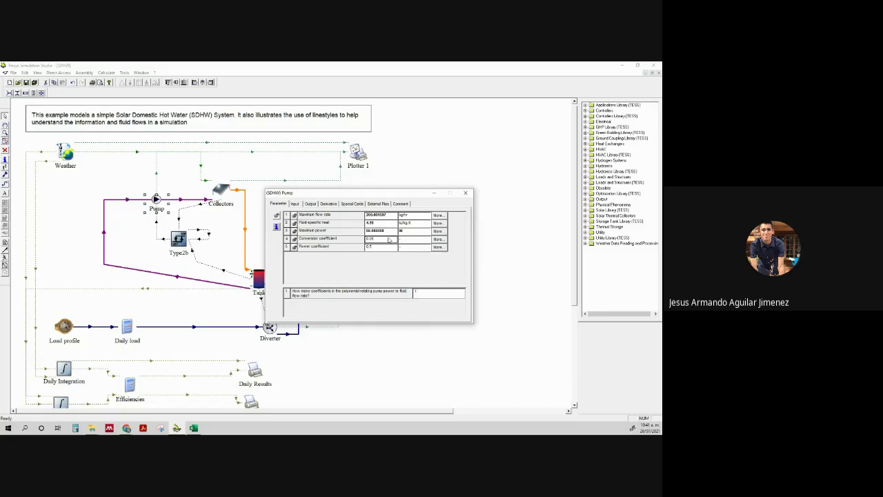
text(0)
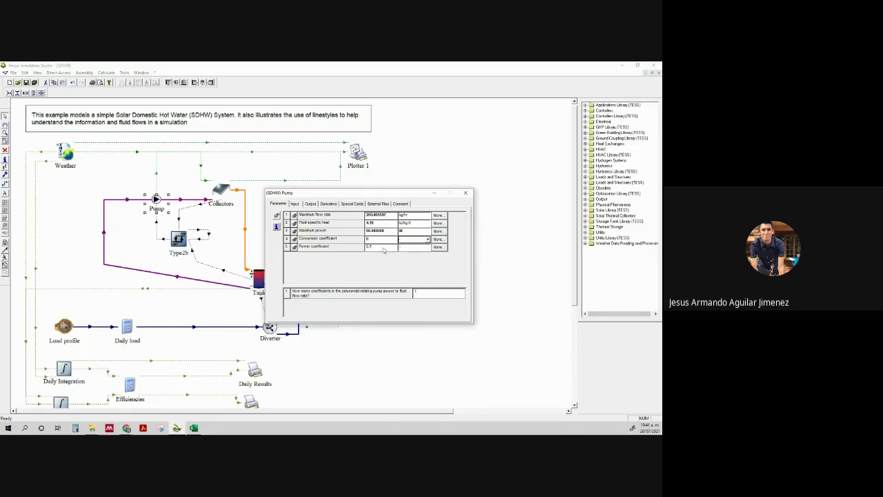
click(384, 250)
text(1)
key(Tab)
click(386, 230)
click(383, 242)
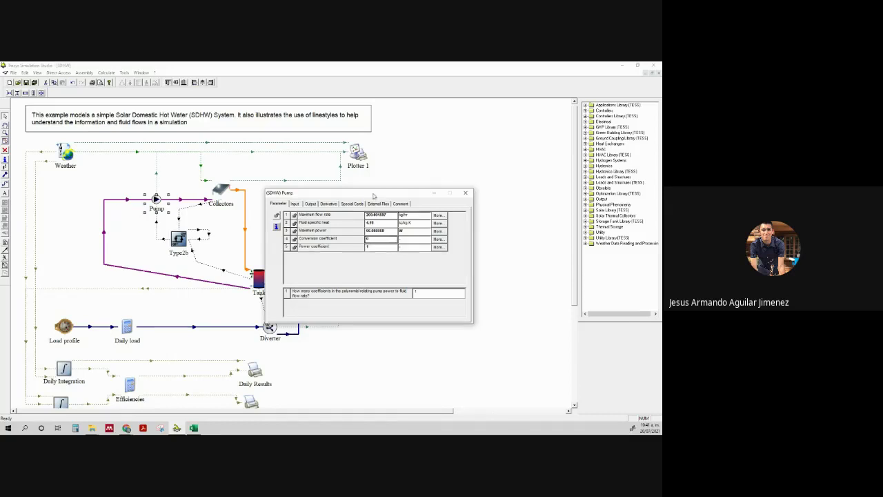
- Review the Pump's inlet fluid temperature, inlet mass flow rate and control signal inputs against its parameters, and close its properties
drag(373, 195, 423, 185)
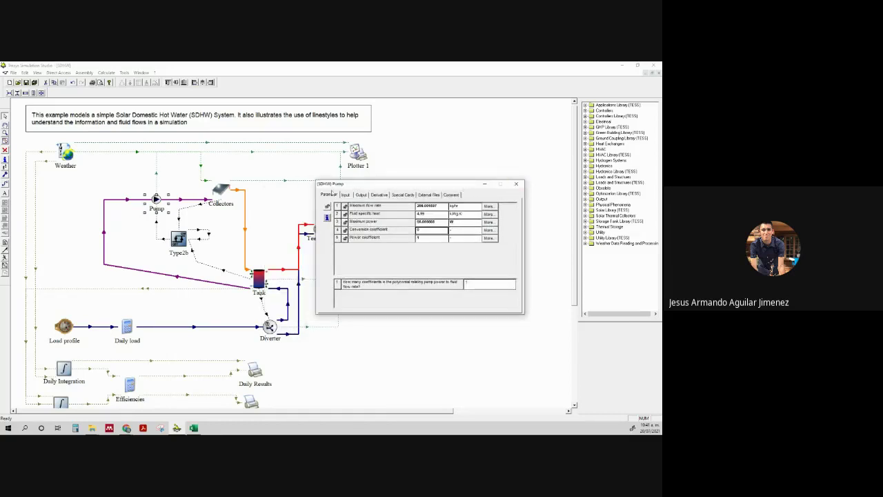
click(345, 196)
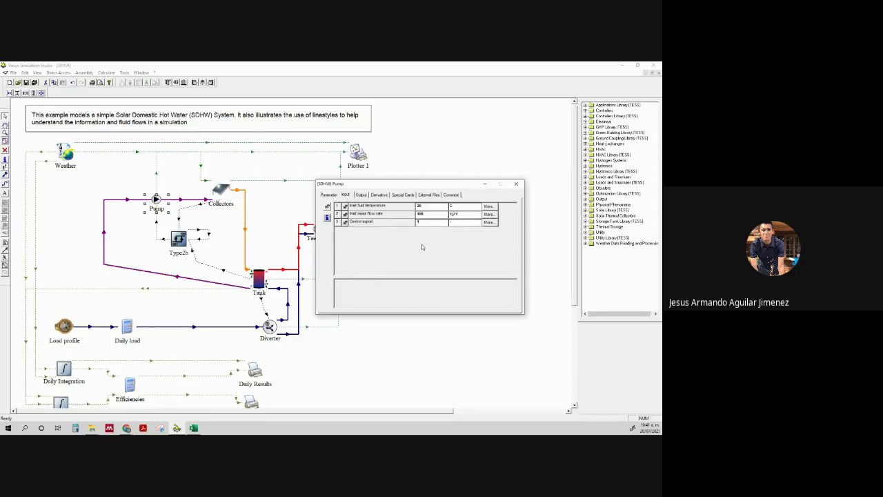
click(430, 209)
click(433, 215)
click(330, 195)
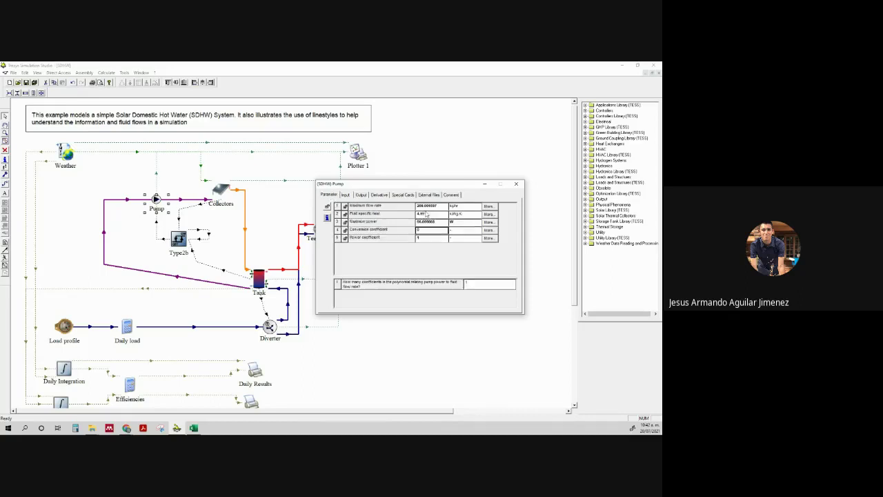
click(350, 196)
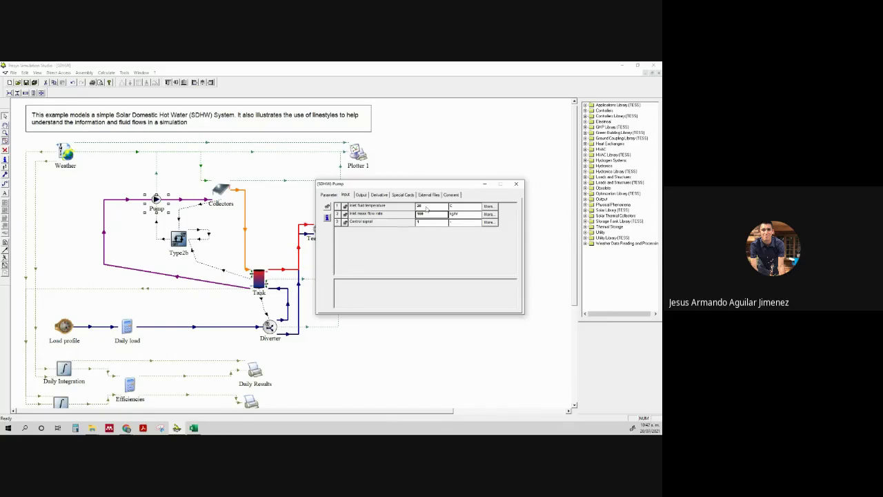
click(516, 184)
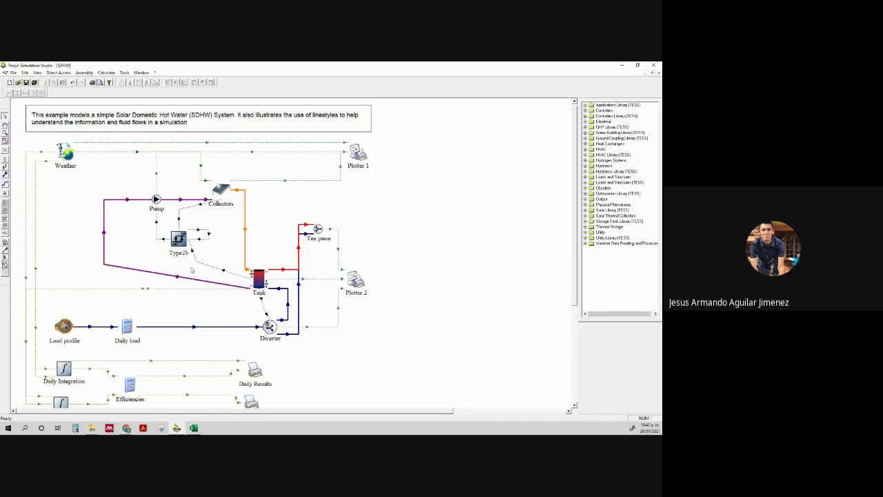
- Inspect the variable connections from Tank to Pump with all Tank outputs showing, and close them
click(147, 274)
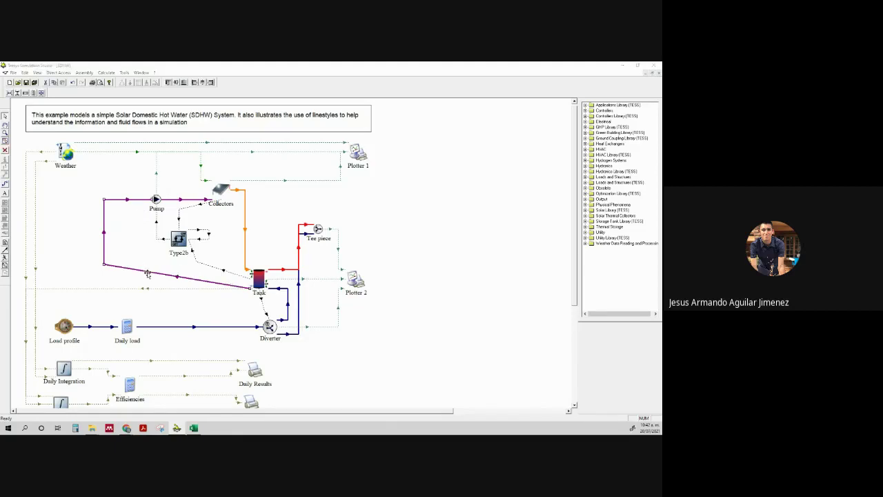
double_click(147, 272)
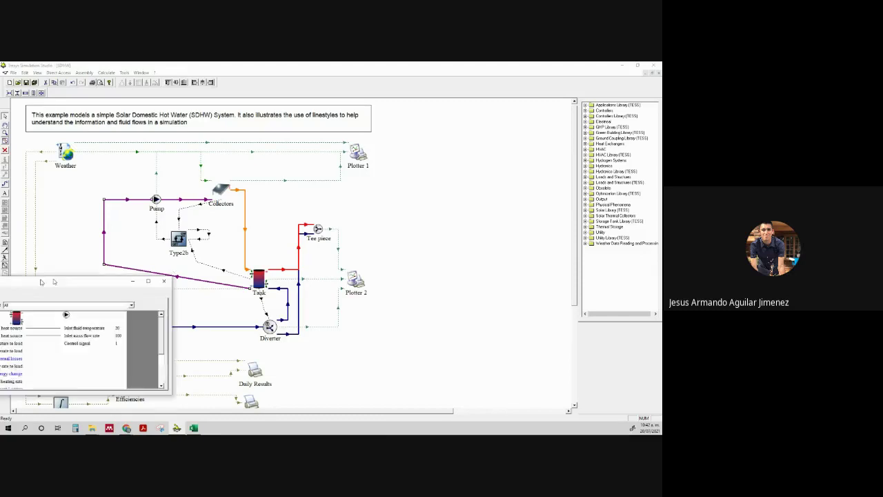
scroll(435, 231, down, 2)
drag(435, 237, 457, 331)
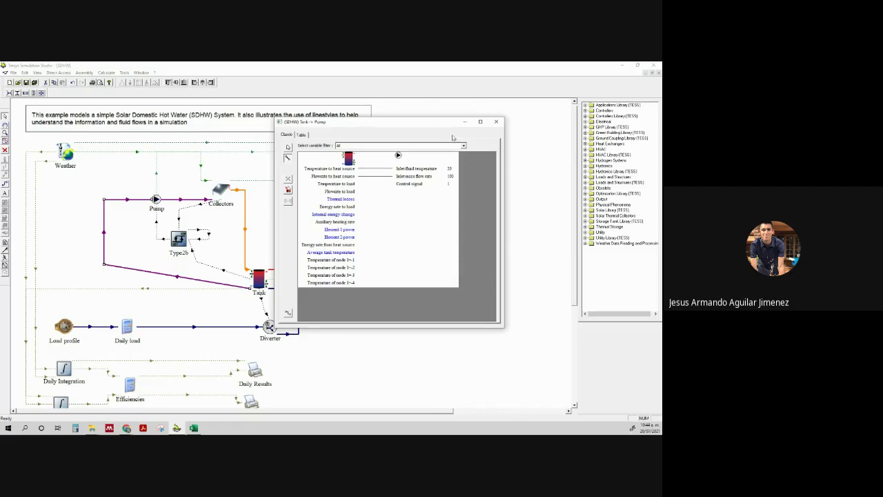
click(496, 121)
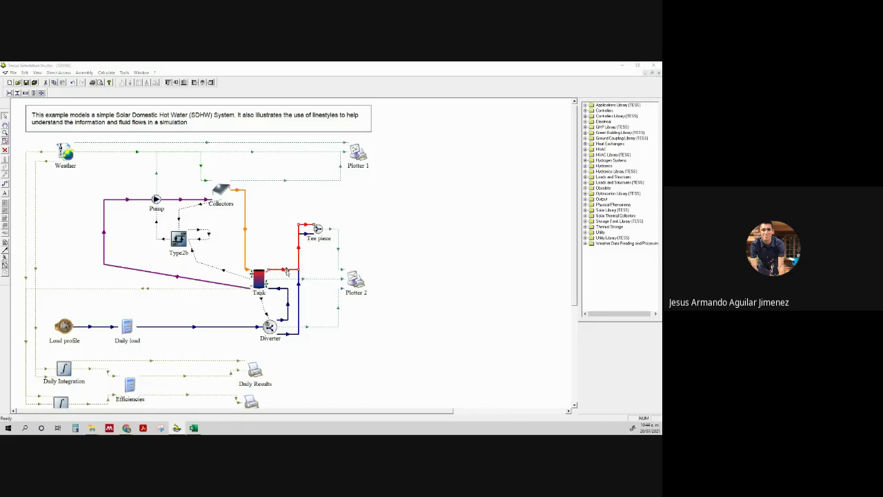
- Inspect the variable connections from Tank to Tee piece and close them
drag(0, 272, 398, 131)
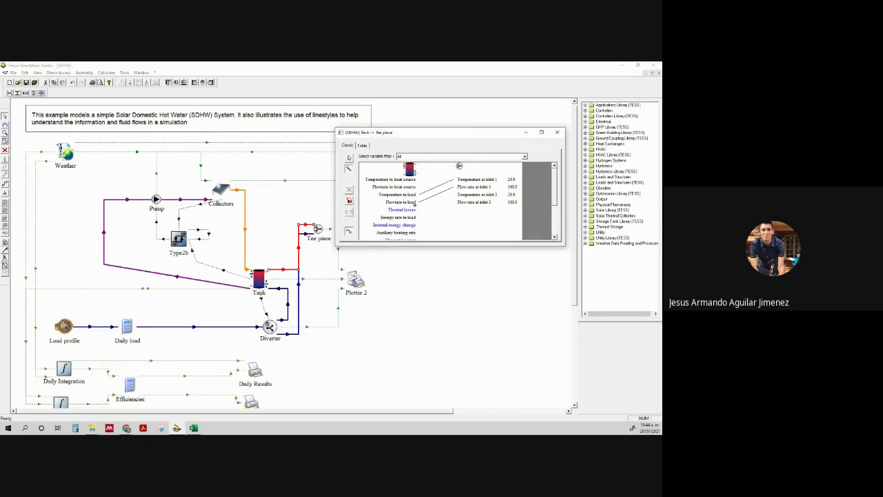
scroll(459, 165, down, 5)
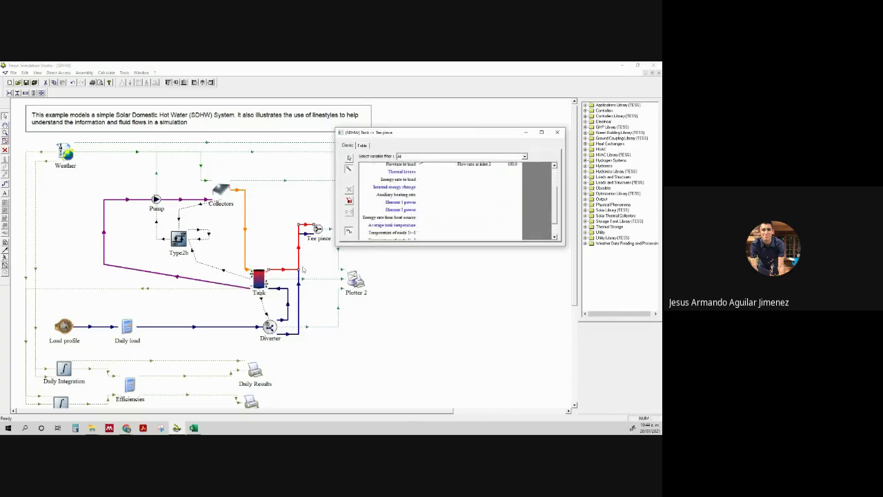
click(557, 132)
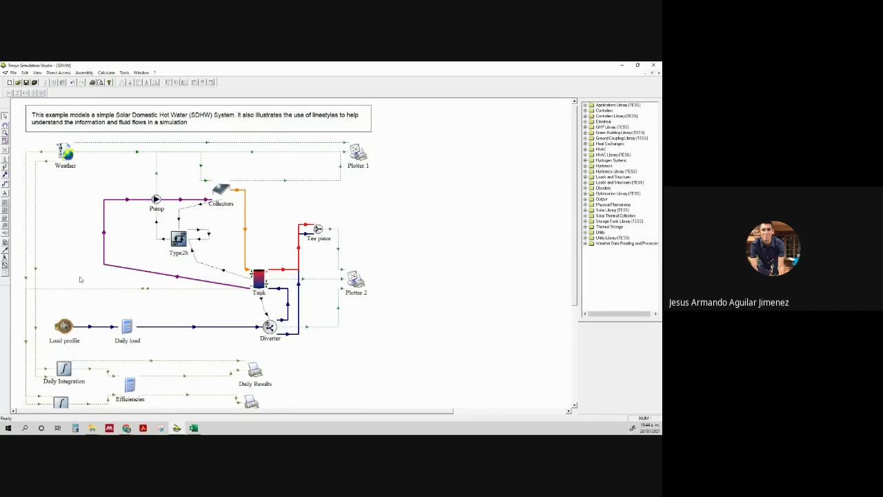
- Inspect the control signal connection from Type2b to Pump and close it
click(157, 225)
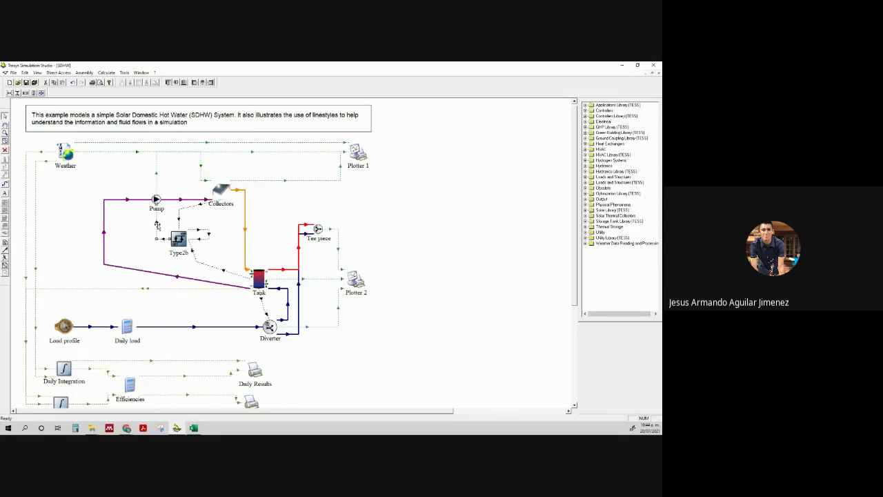
double_click(158, 224)
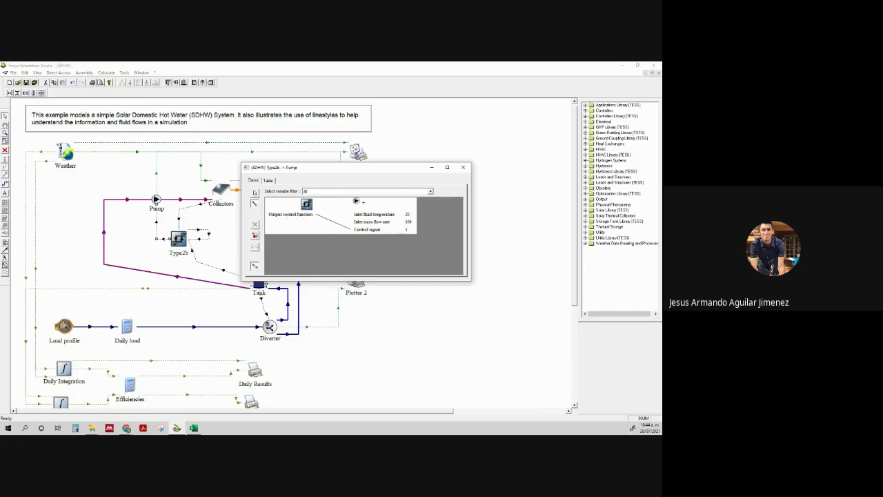
click(463, 167)
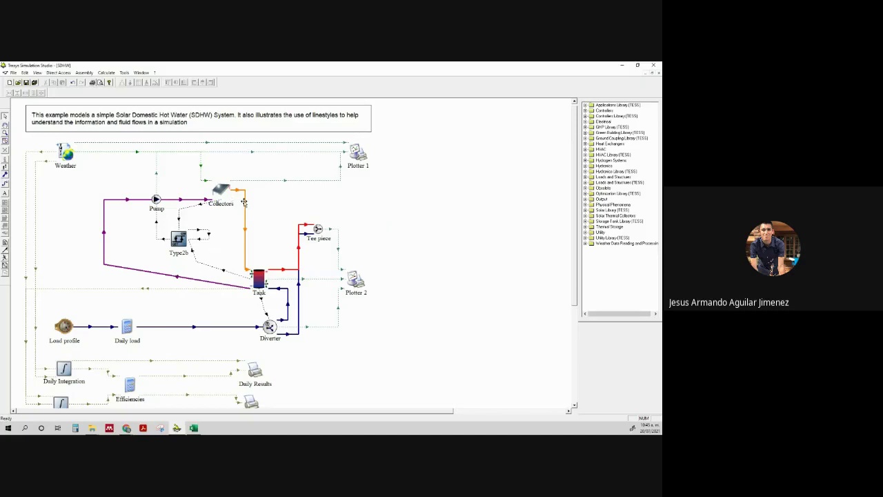
- Inspect the variable connections from Collectors to Tank and from Diverter to Tank, closing each one
click(243, 201)
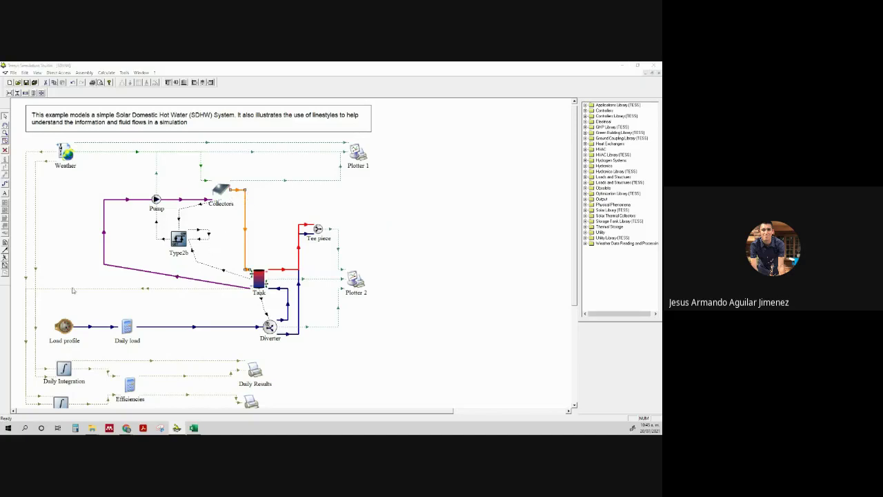
drag(2, 273, 395, 141)
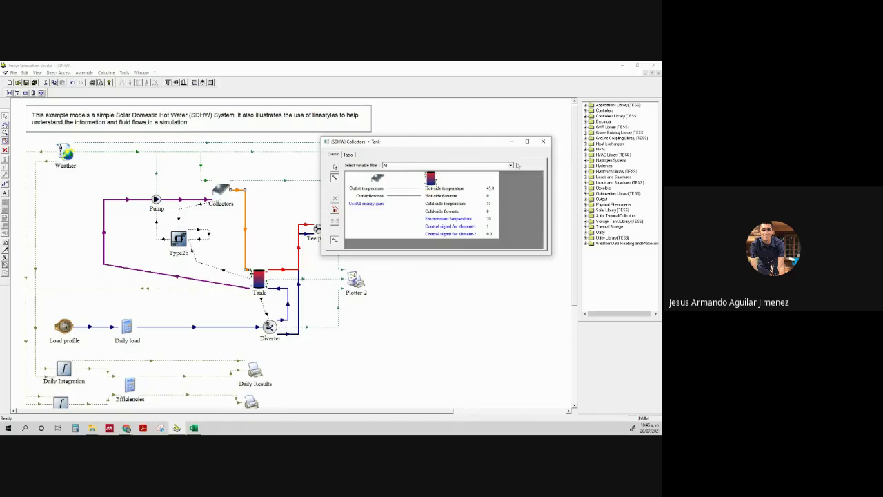
click(543, 140)
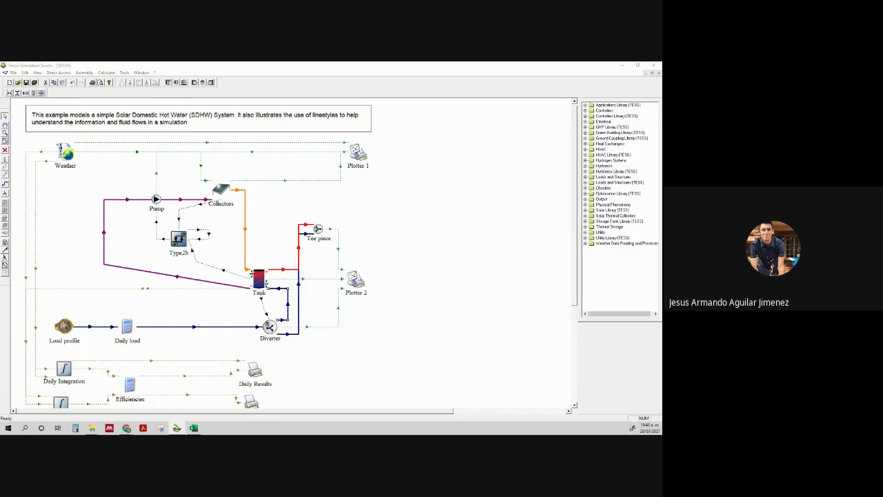
double_click(267, 283)
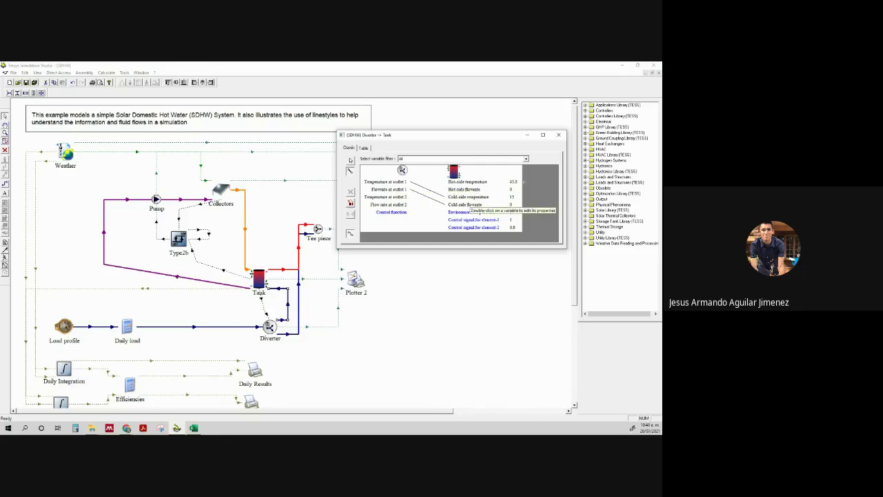
click(560, 135)
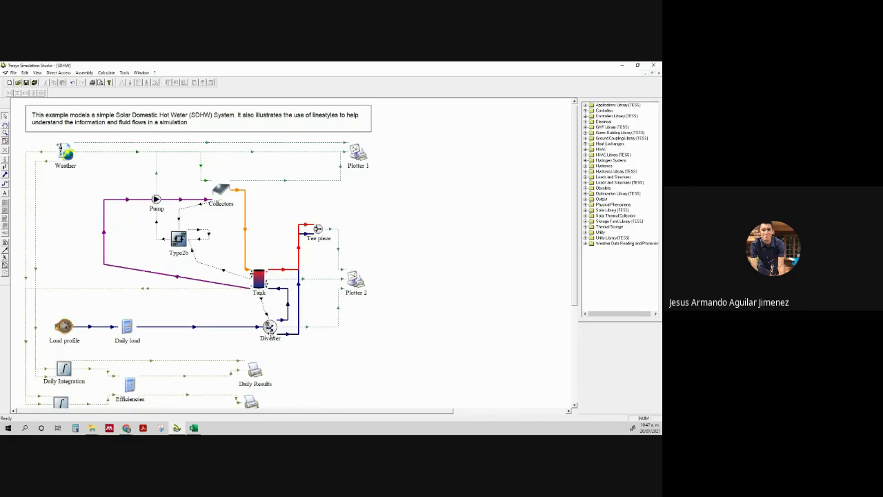
- Check the collector area in the Collectors' parameters and close the properties
mouse_move(194, 428)
double_click(221, 190)
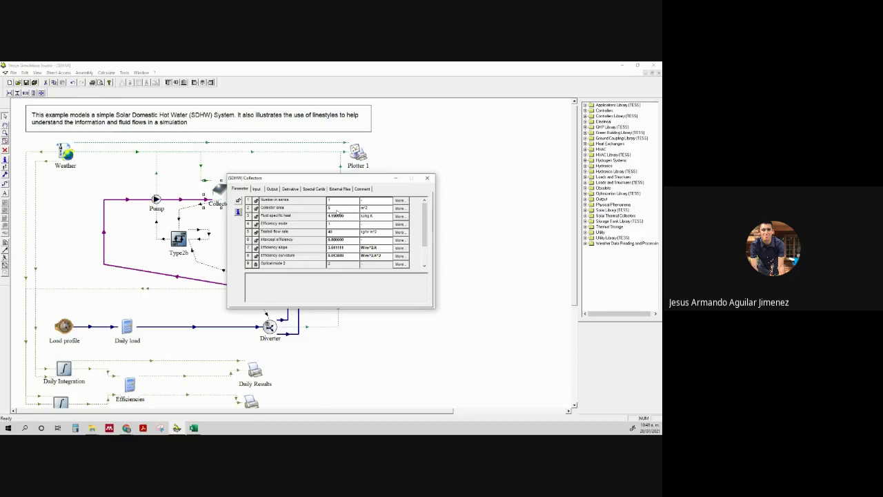
click(338, 206)
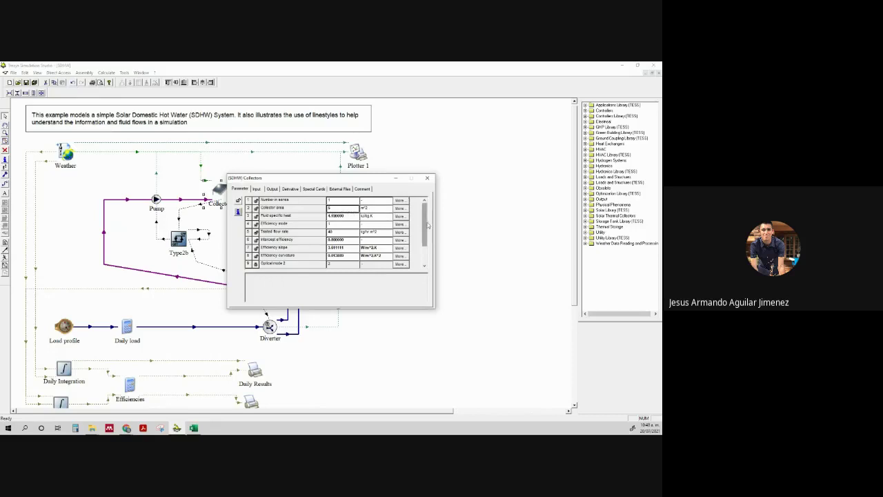
click(429, 180)
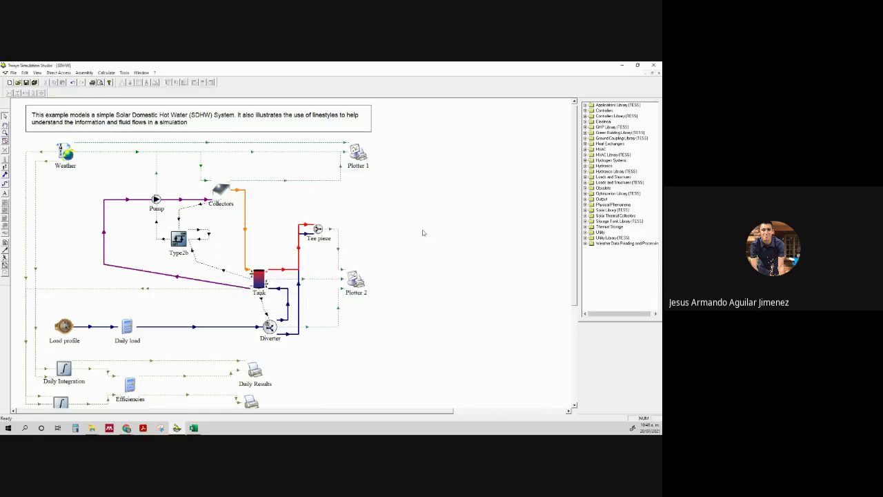
- View the simulation's start time, stop time and time step in the control cards, and close them
scroll(324, 341, down, 2)
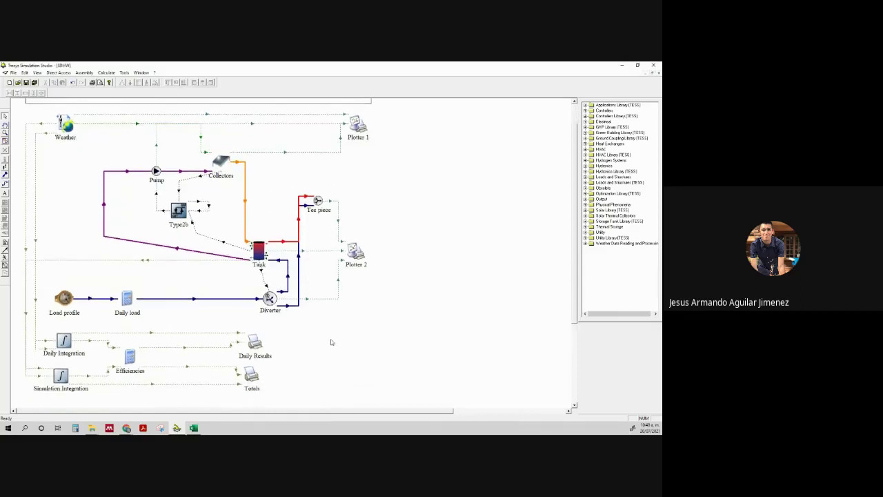
scroll(330, 342, up, 1)
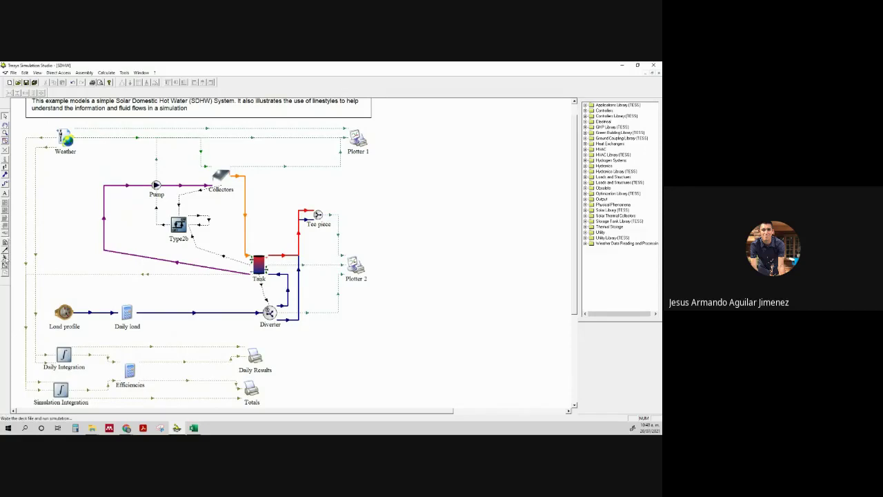
click(5, 243)
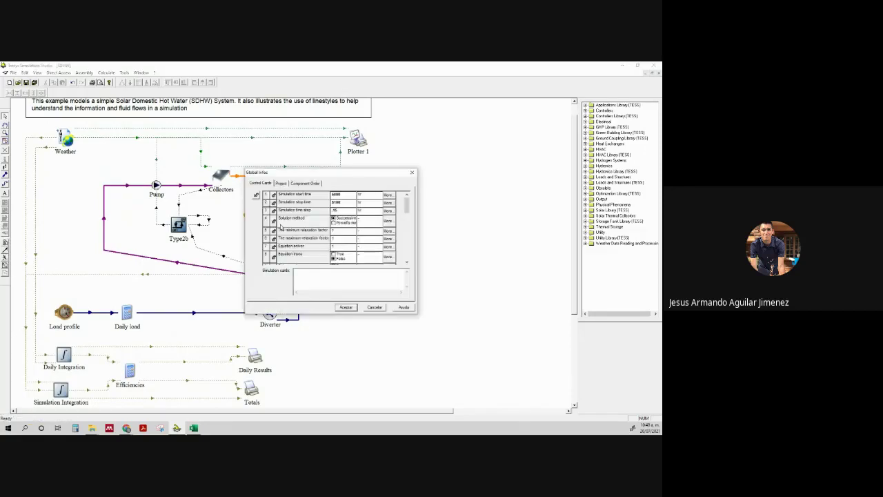
click(412, 172)
- Run the simulation and view the Solar Loop and Tank plots in the online plotter
click(7, 258)
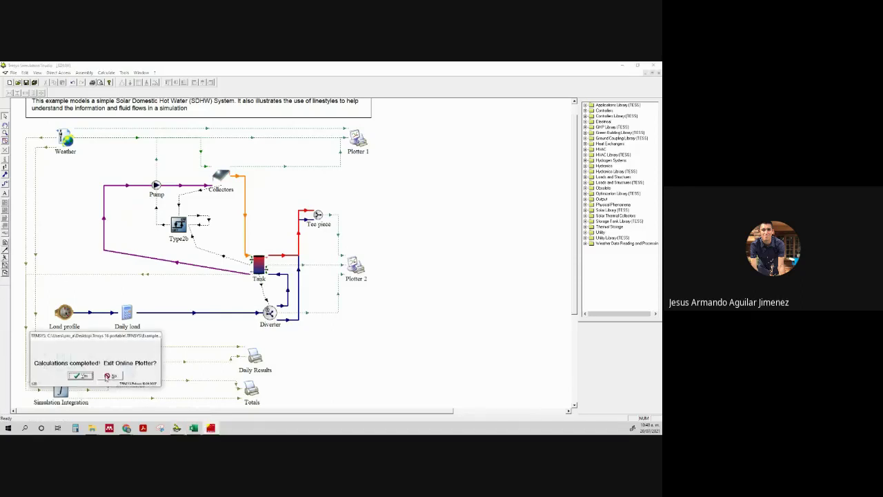
click(82, 376)
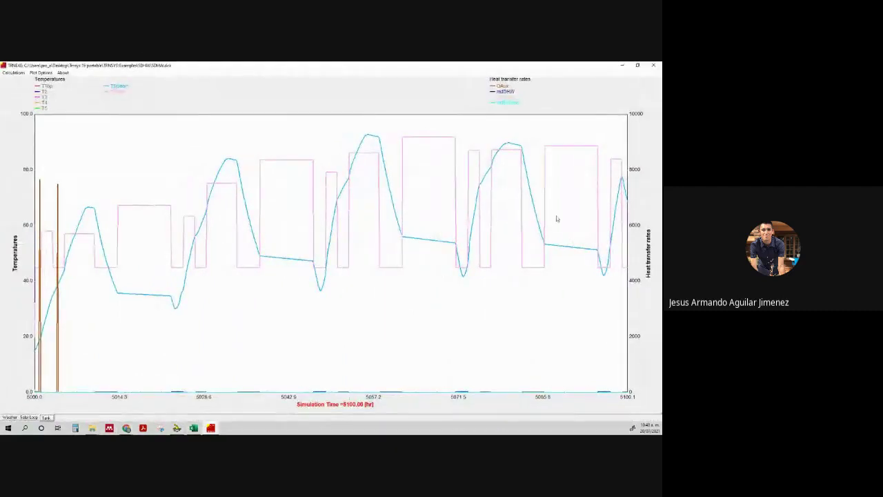
click(28, 417)
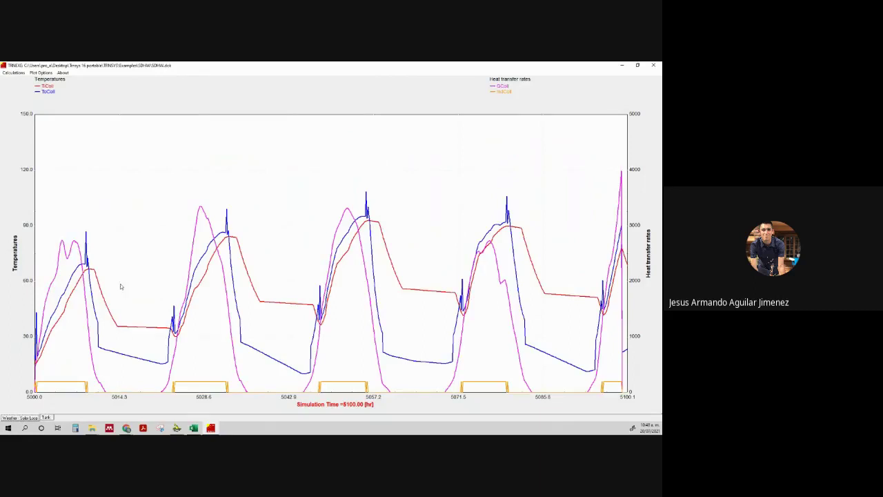
click(46, 417)
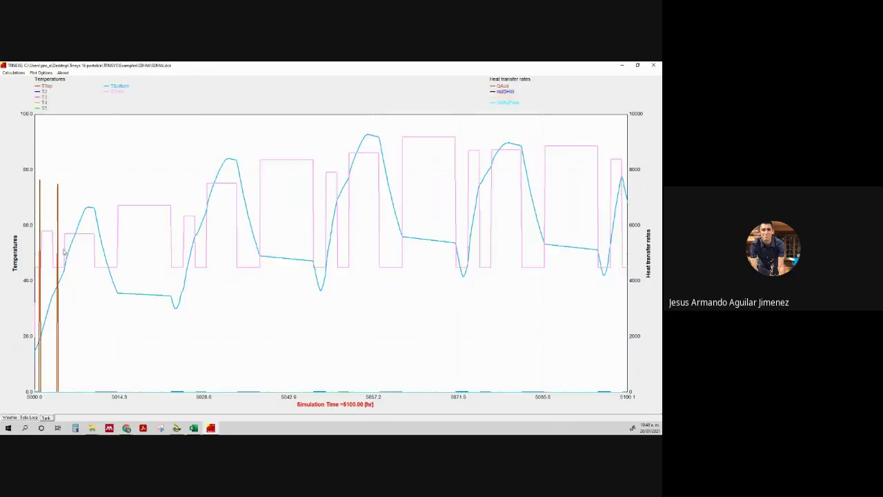
- Display the TTop curve in the Tank plot and minimize the online plotter window
click(47, 87)
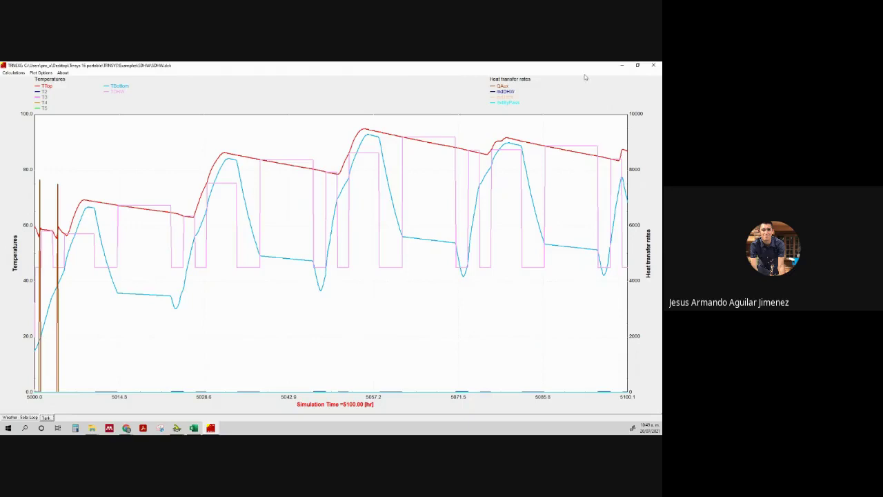
click(622, 66)
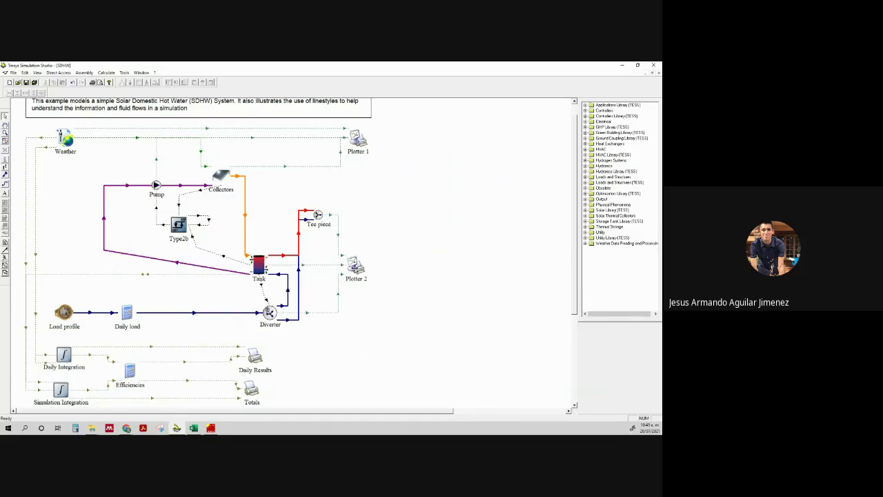
- View Plotter 2's external file setting, close its properties, and bring the Tank plot back up
double_click(355, 264)
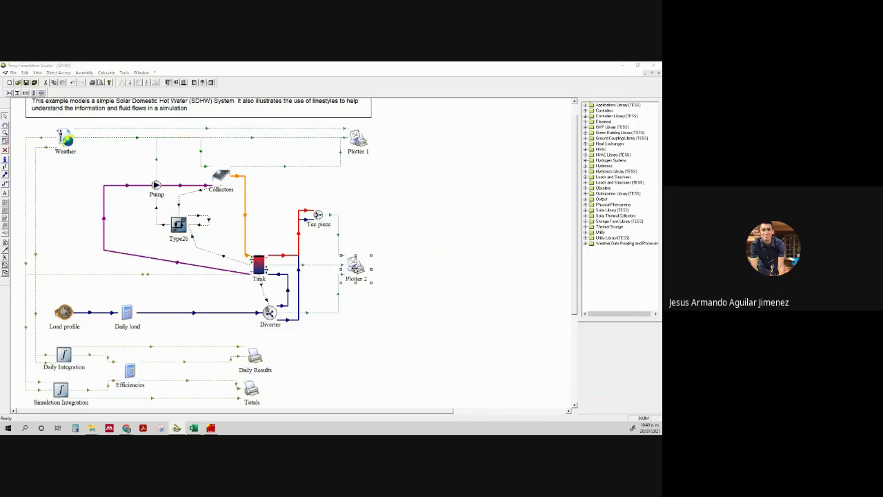
click(343, 190)
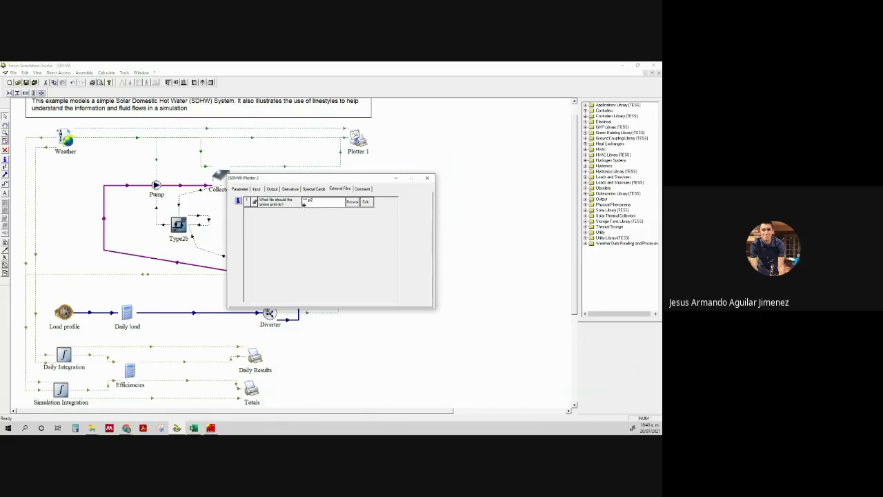
click(427, 178)
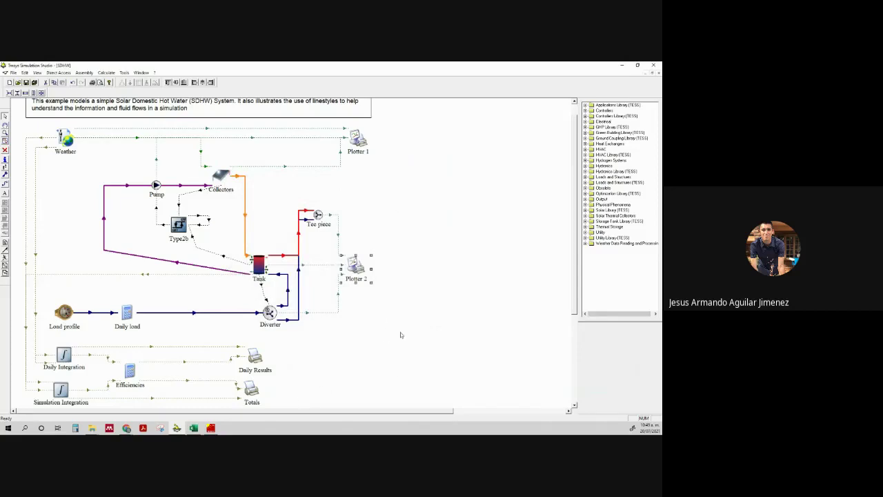
click(214, 429)
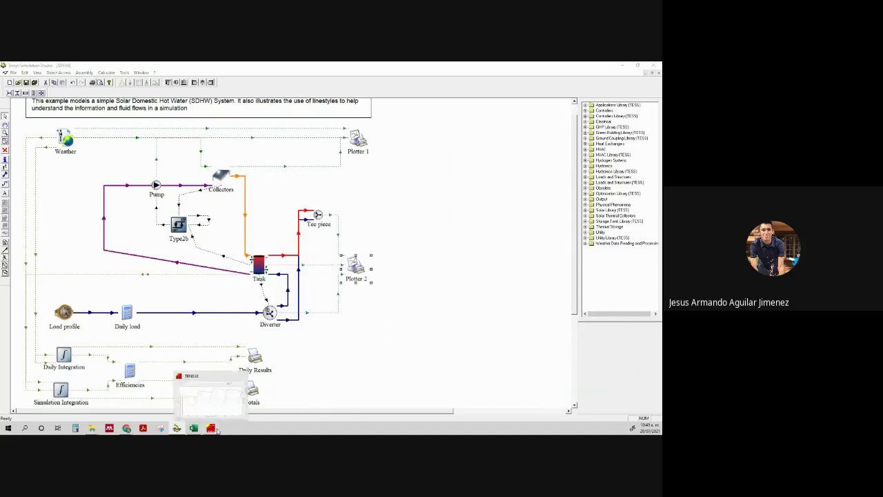
click(214, 429)
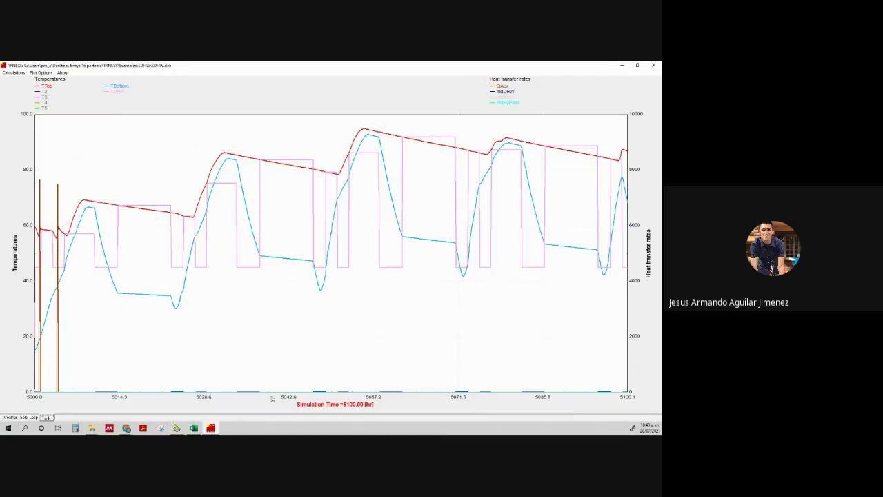
- Return to Simulation Studio and set the Collectors' collector area to 2 m^2
click(177, 429)
double_click(220, 178)
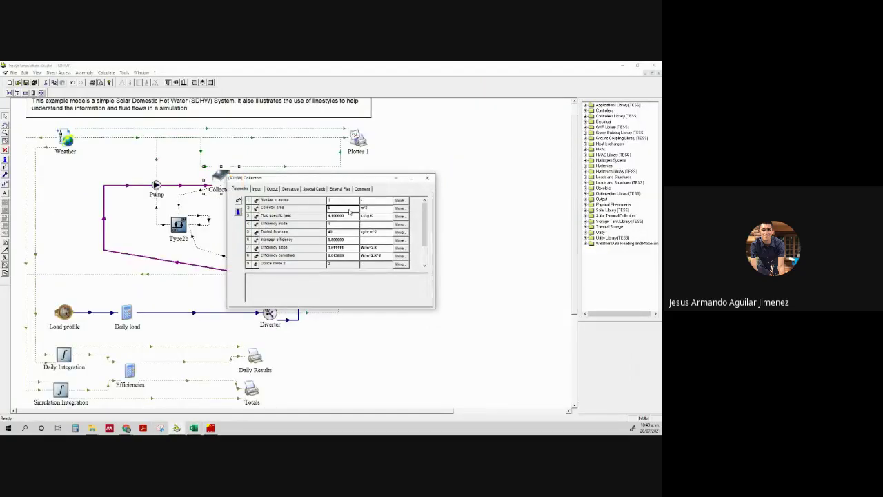
click(350, 211)
text(2)
click(428, 178)
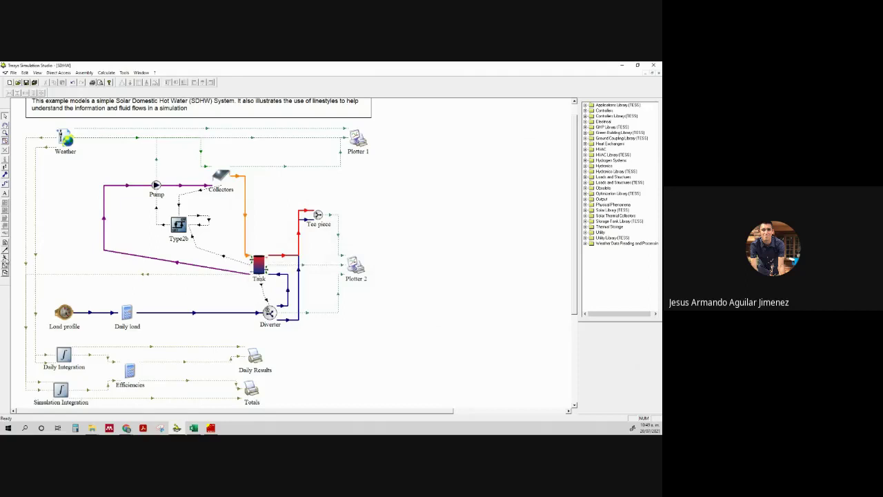
- Run the simulation, keep the online plotter open, and display the TTop curve in its Tank plot
key(F8)
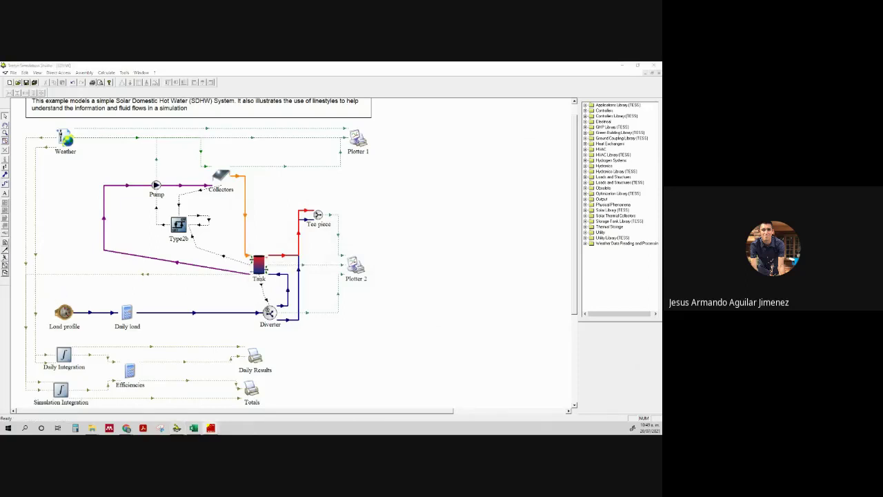
click(112, 375)
click(210, 428)
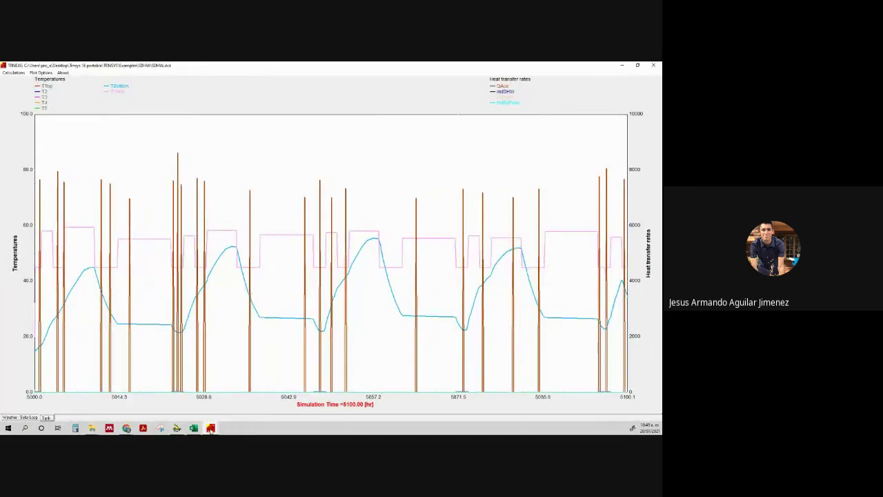
mouse_move(210, 428)
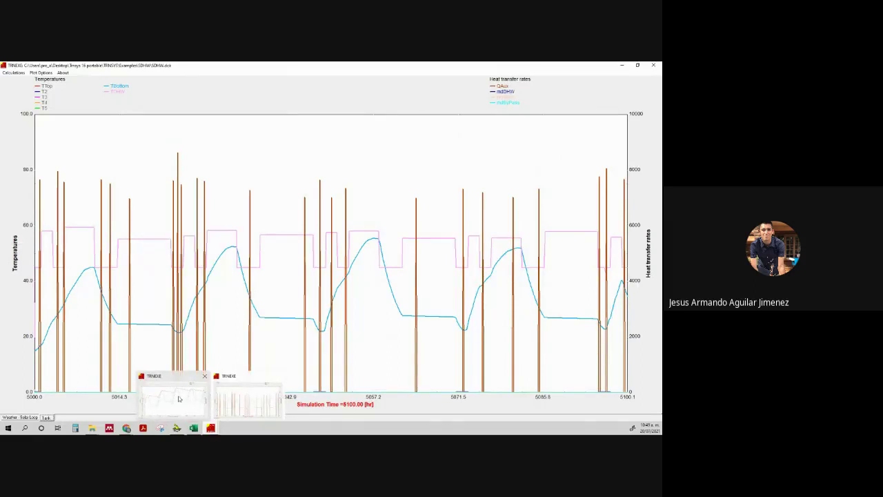
mouse_move(178, 399)
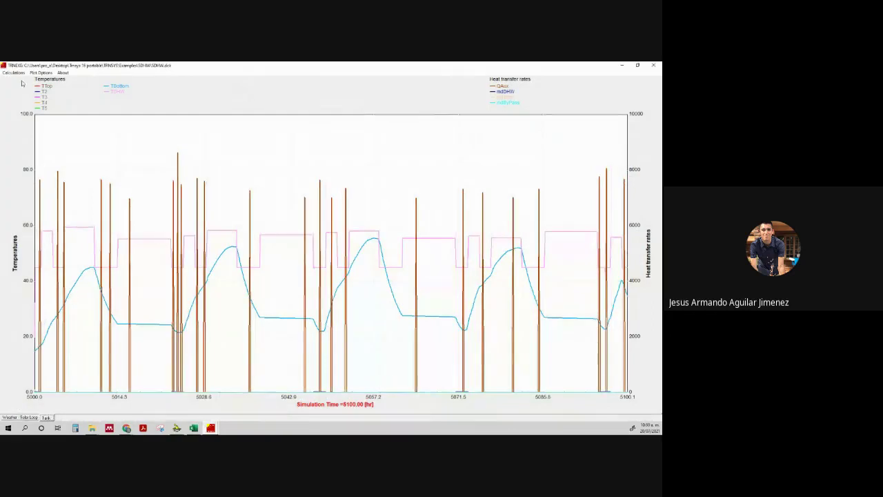
click(47, 86)
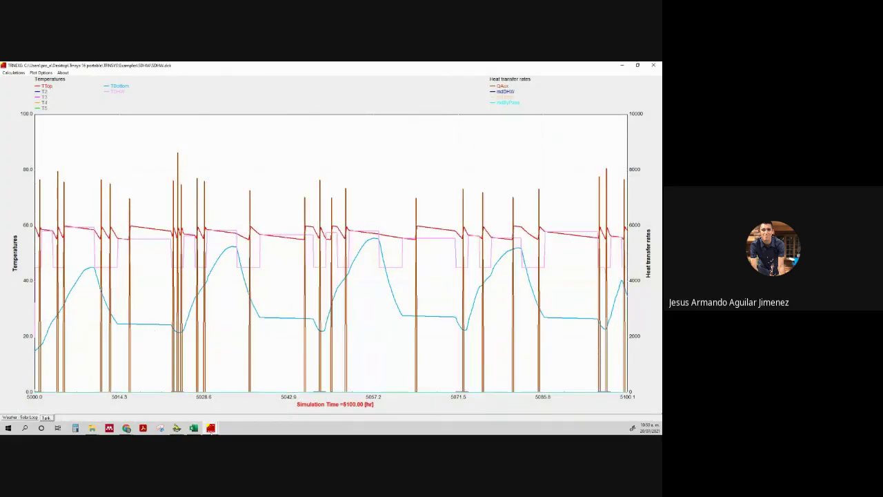
- Compare the Tank plots from the previous run and the run with the smaller collector area
mouse_move(192, 407)
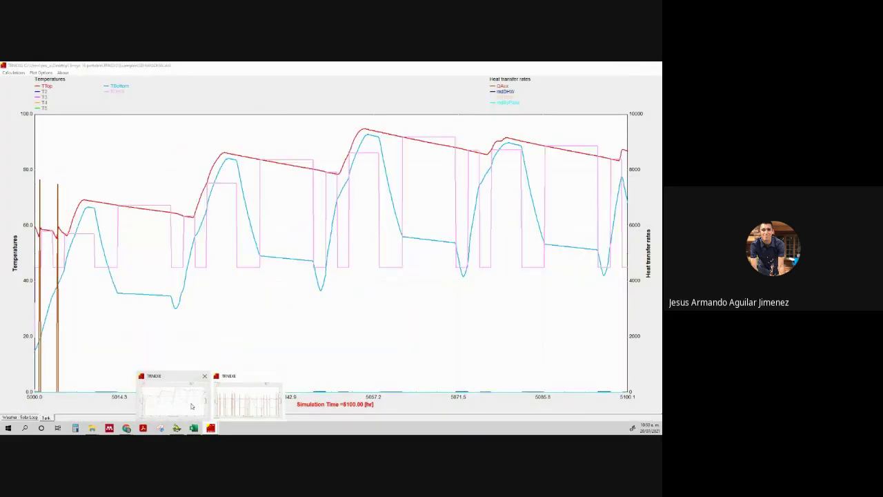
mouse_move(249, 405)
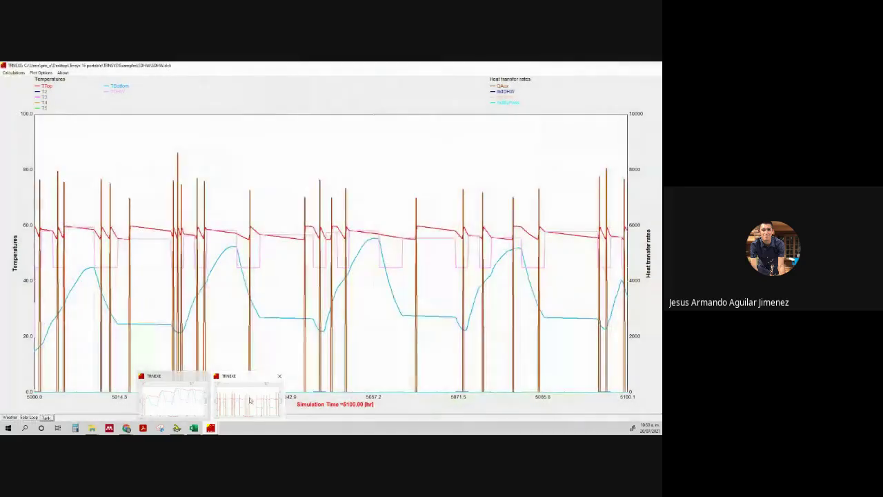
click(250, 400)
- Return to Simulation Studio, change the collector area in the Collectors' parameters, and close the properties
click(177, 428)
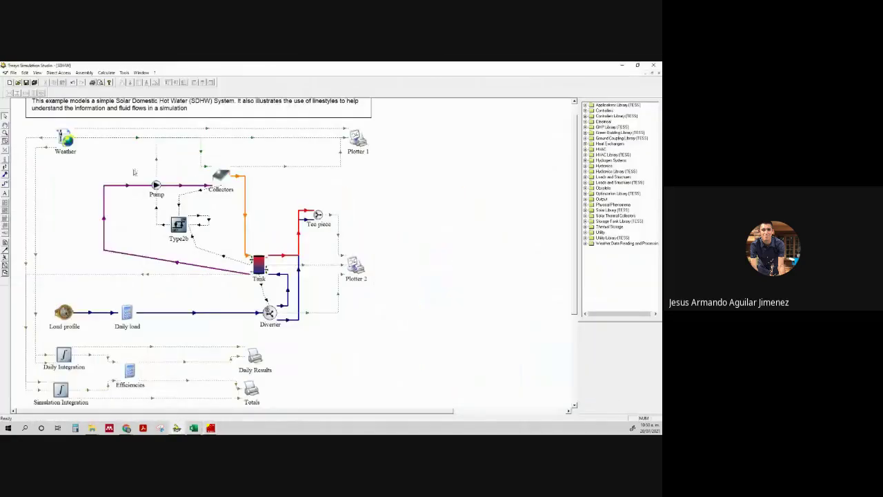
double_click(228, 179)
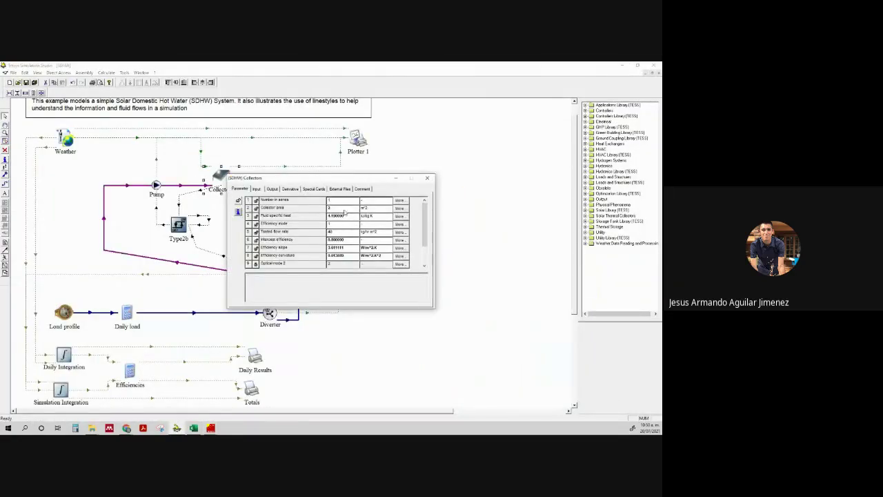
click(343, 208)
click(427, 178)
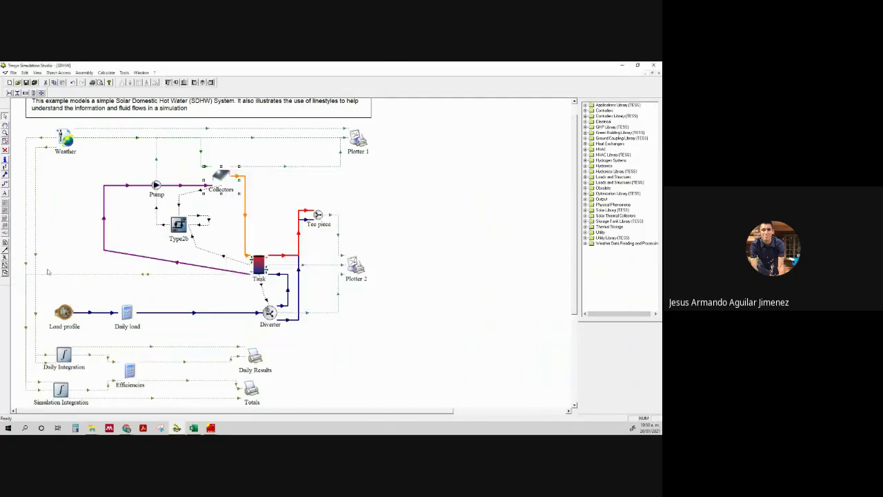
- Run the simulation with the online plotter kept open, compare its Tank plot with the earlier runs, and close the 2 m^2 run's plot
click(6, 260)
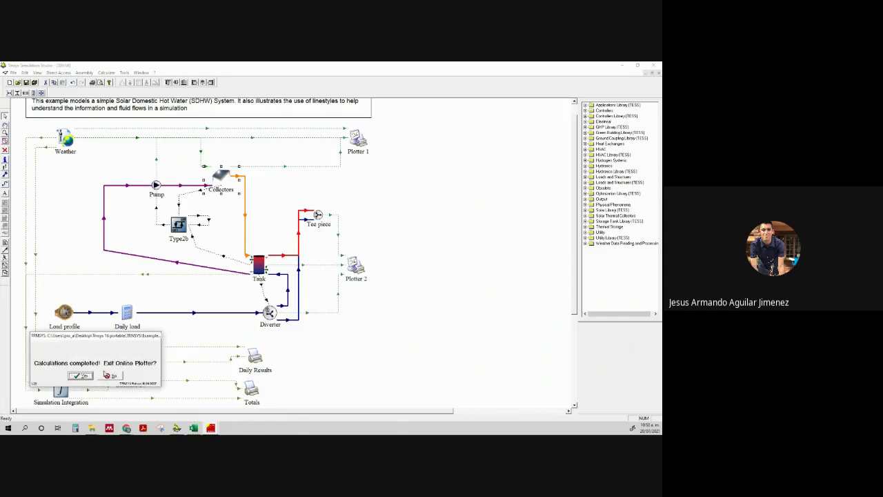
click(109, 376)
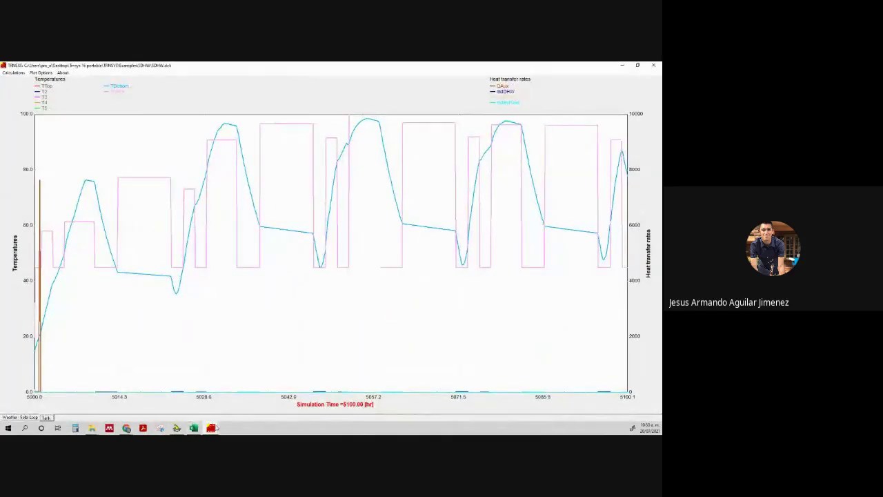
mouse_move(150, 402)
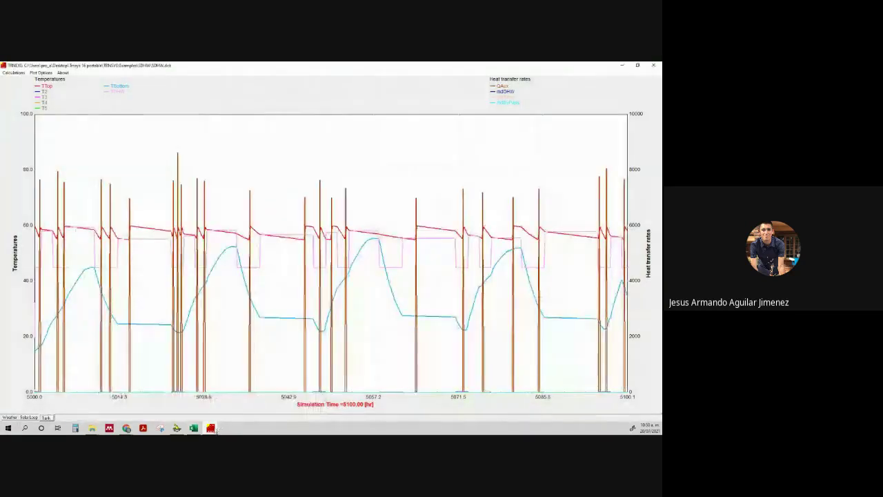
click(241, 375)
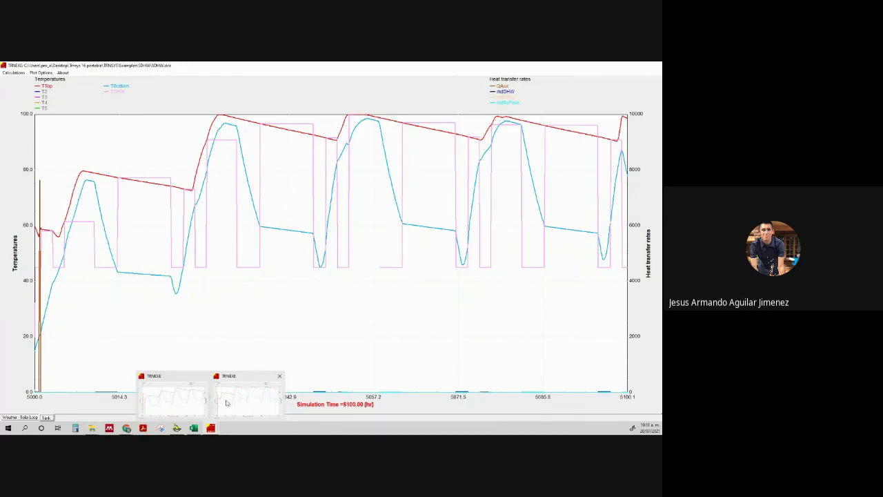
- Browse to the desktop for Plotter 2's external output file and create a new text document there
click(176, 428)
click(414, 142)
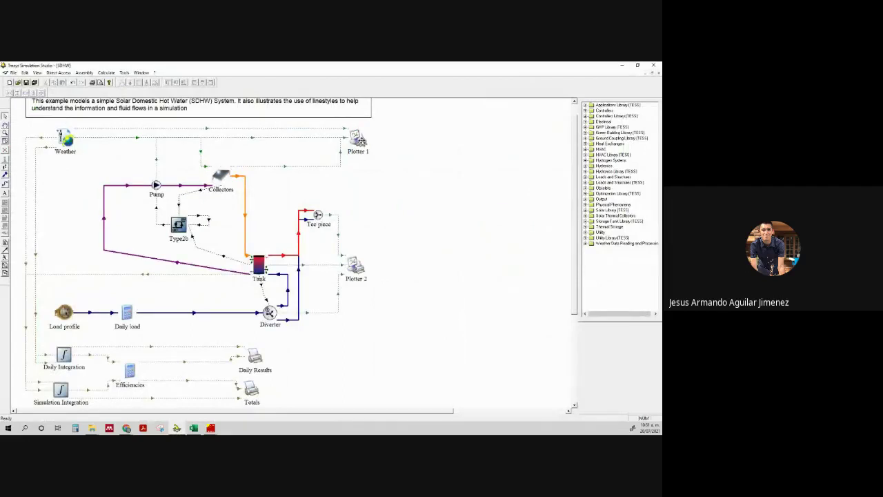
double_click(356, 268)
click(343, 189)
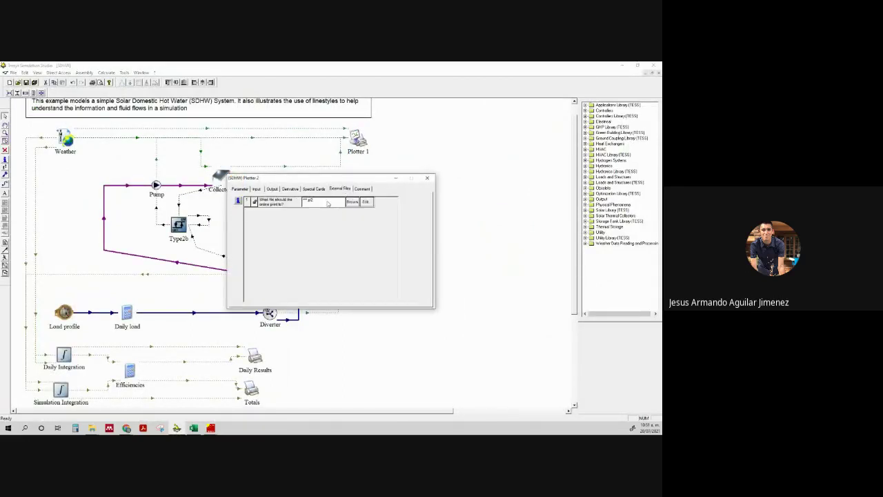
click(352, 203)
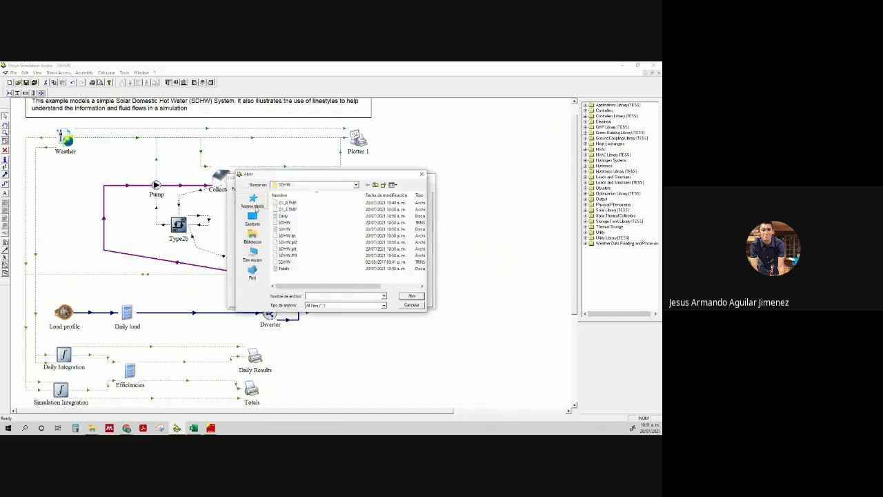
click(339, 296)
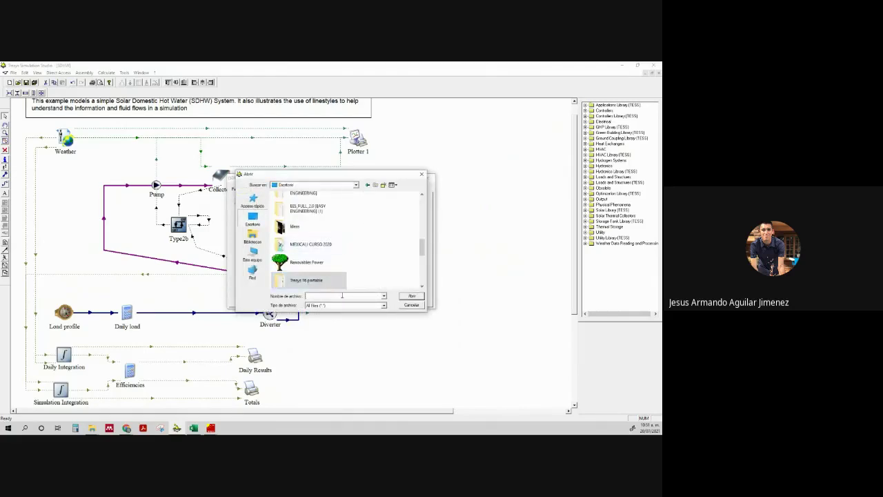
scroll(351, 279, down, 5)
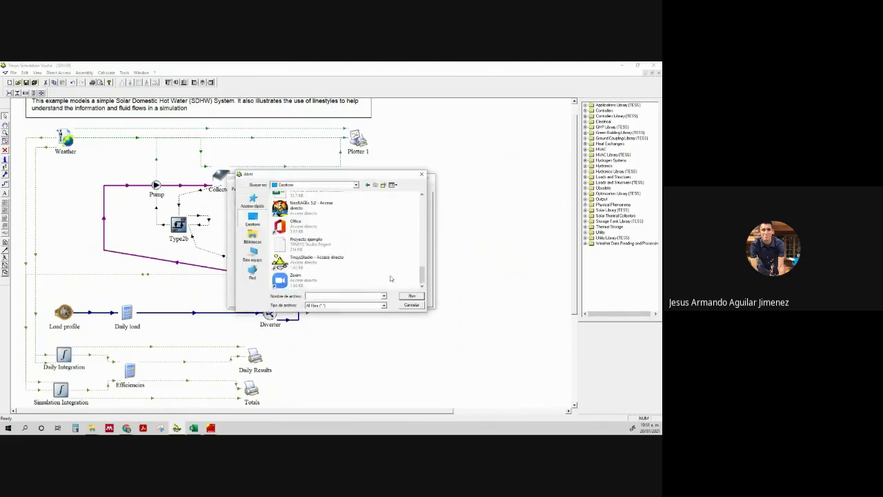
right_click(391, 279)
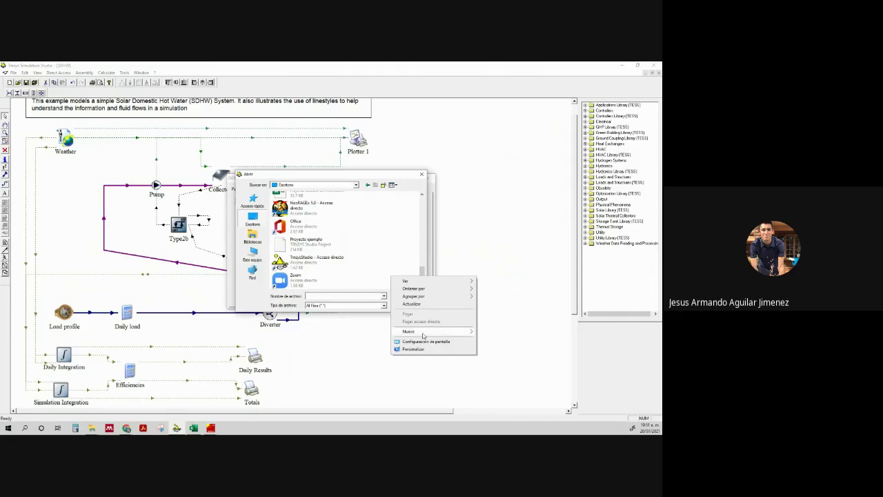
mouse_move(428, 332)
click(525, 331)
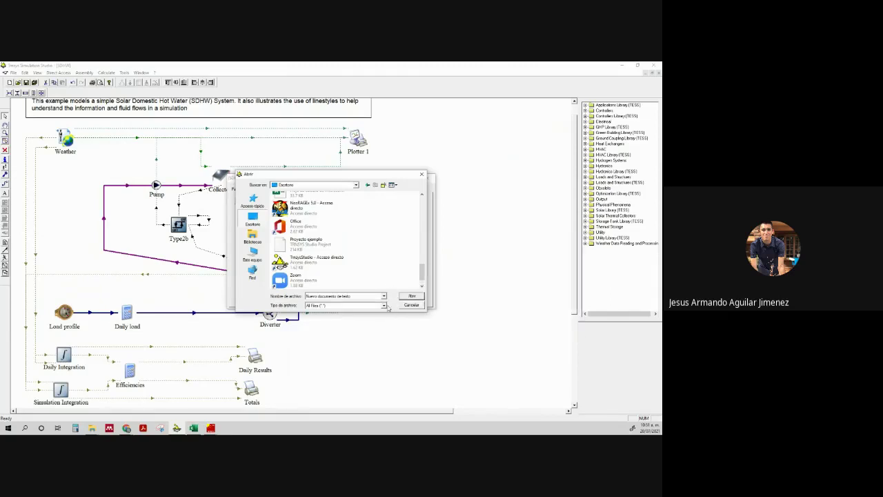
- Set Plotter 2's online print file to resultados on the desktop and close its properties
right_click(378, 284)
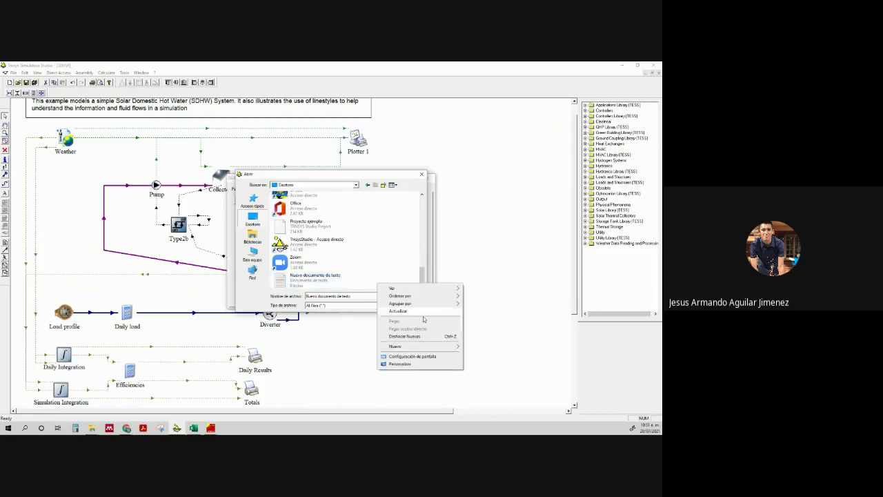
mouse_move(421, 346)
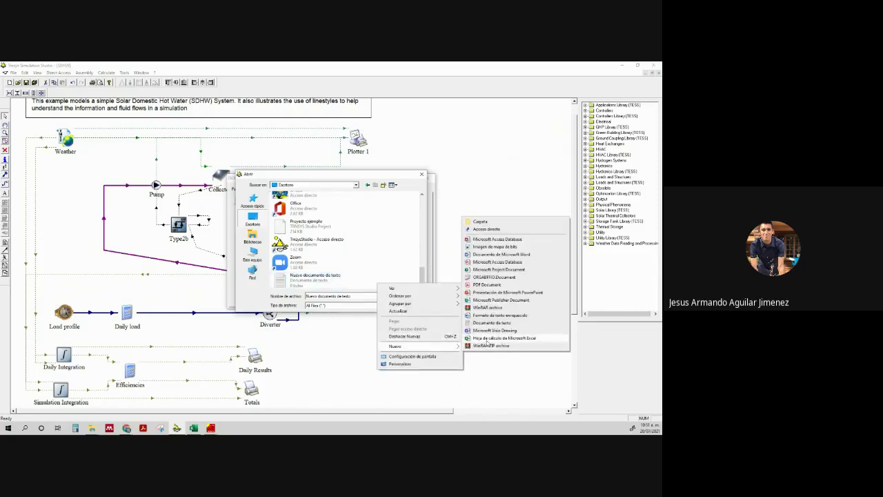
click(356, 295)
text(resultados)
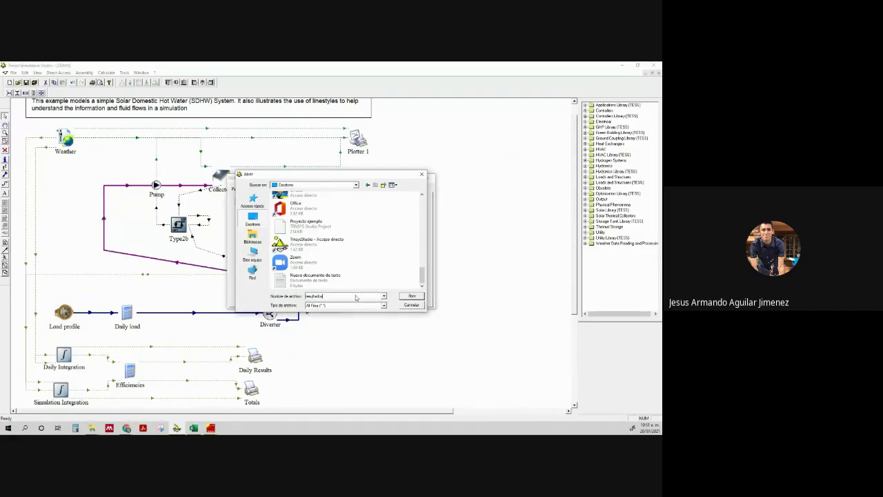
key(Return)
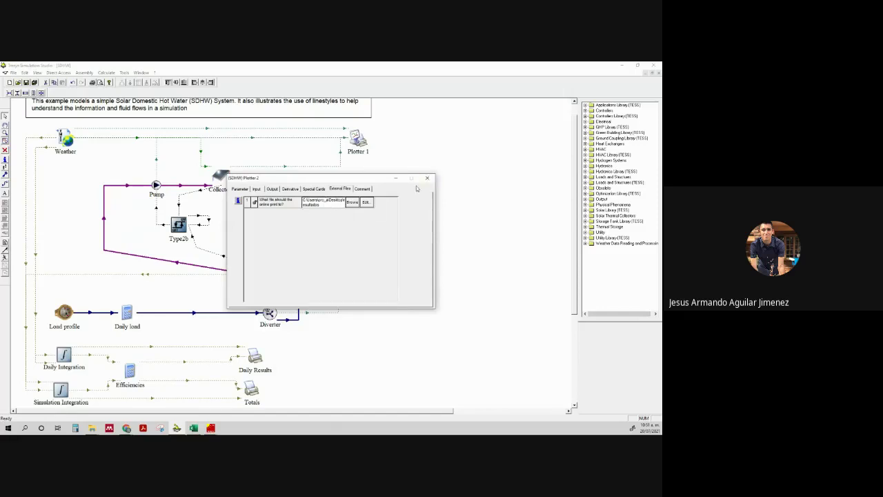
click(427, 178)
click(418, 249)
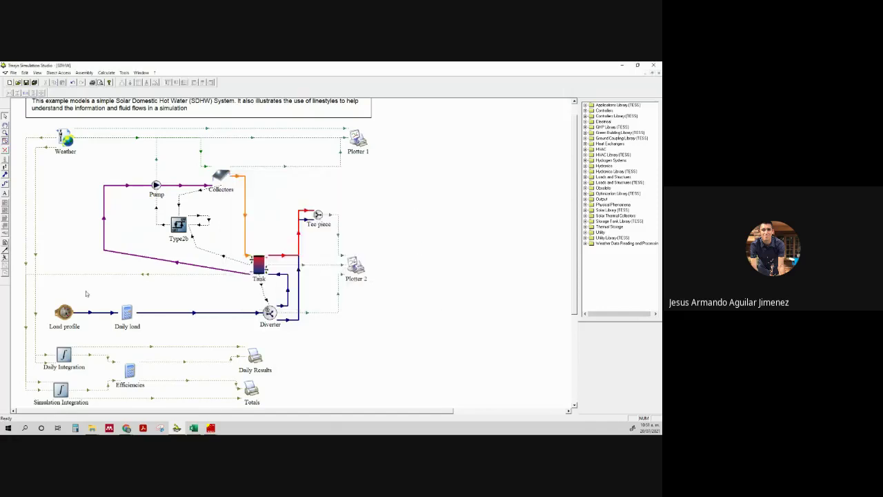
- Run the simulation with the online plotter kept open, and find the resultados file in the desktop folder in File Explorer
click(4, 257)
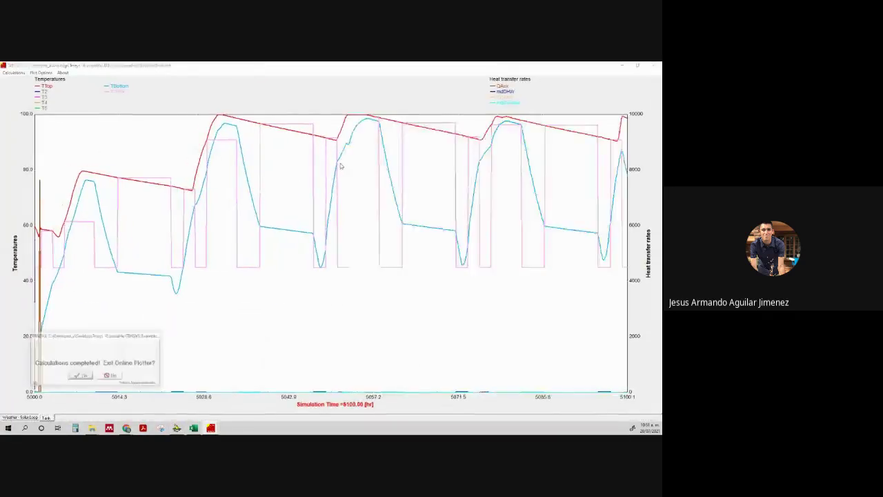
click(115, 375)
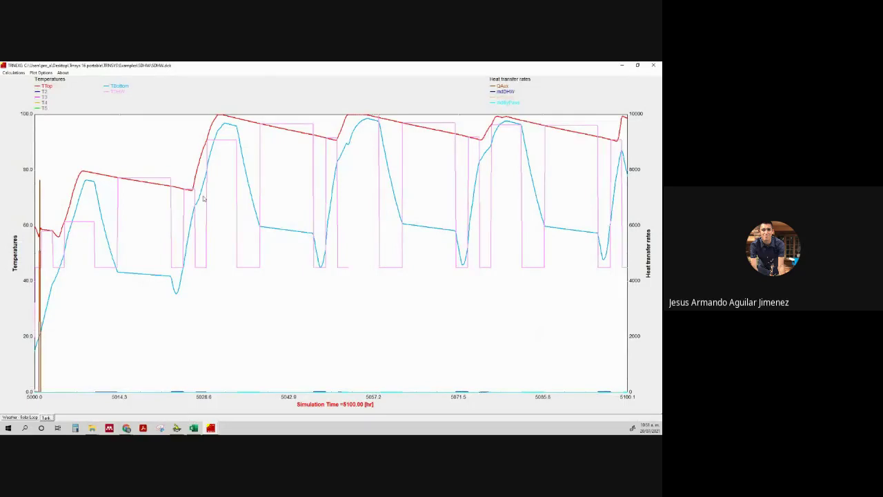
mouse_move(92, 428)
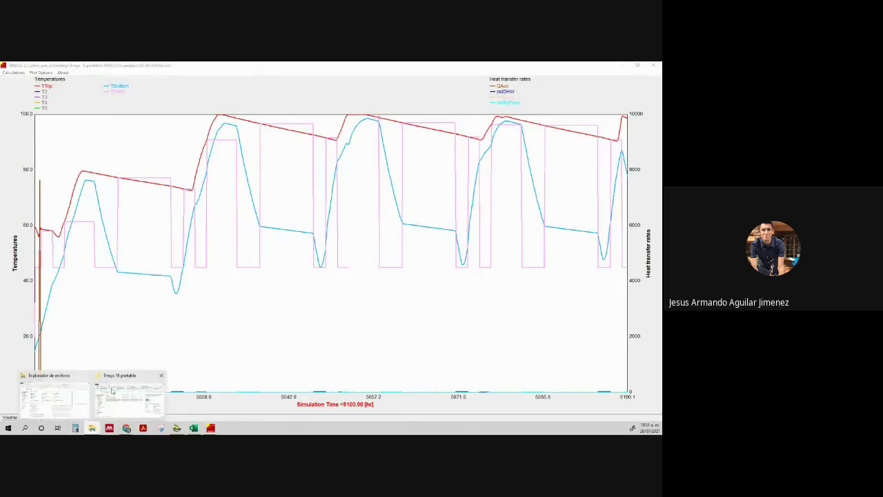
click(112, 391)
click(144, 180)
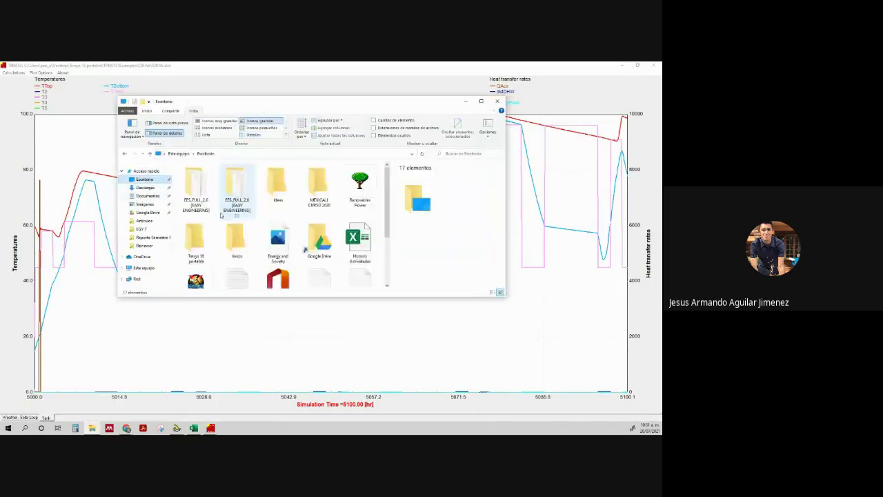
scroll(221, 216, down, 2)
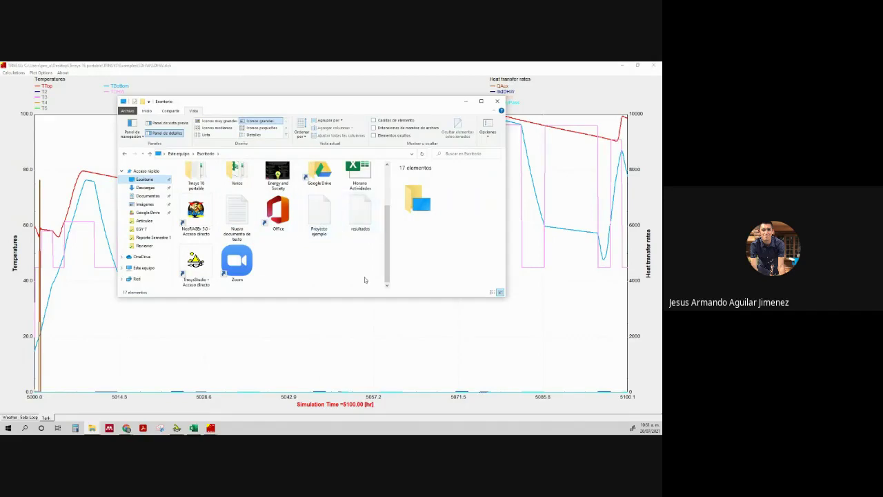
scroll(338, 276, up, 2)
scroll(348, 234, down, 2)
- Open the resultados file with Bloc de notas and look through its exported data
click(355, 216)
double_click(355, 216)
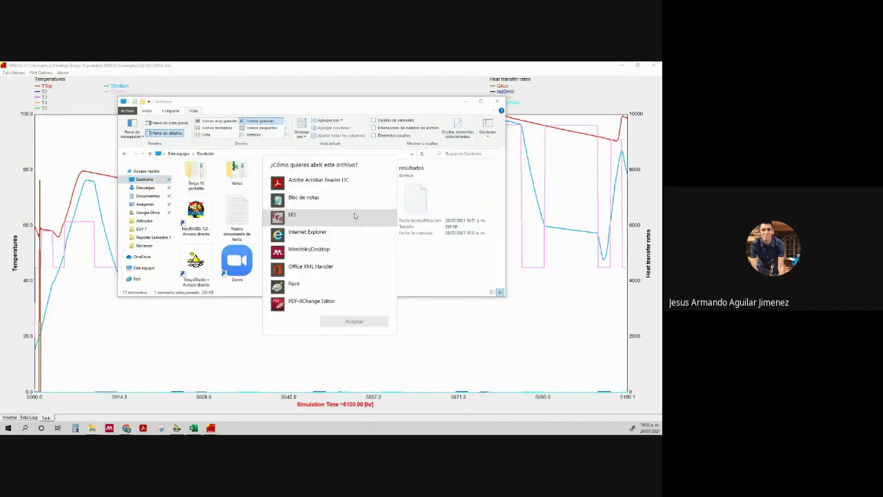
click(325, 197)
click(350, 322)
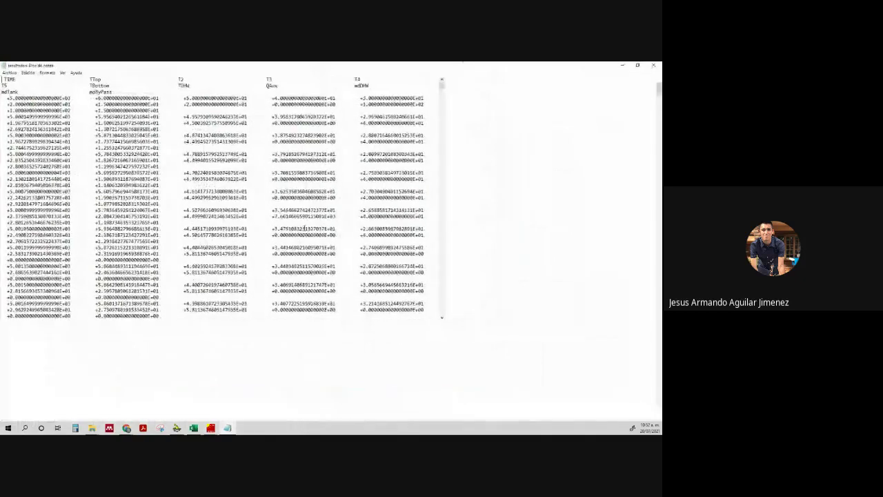
drag(658, 84, 658, 382)
- Copy all the resultados text from Bloc de notas and paste it into a new blank Excel workbook
right_click(297, 185)
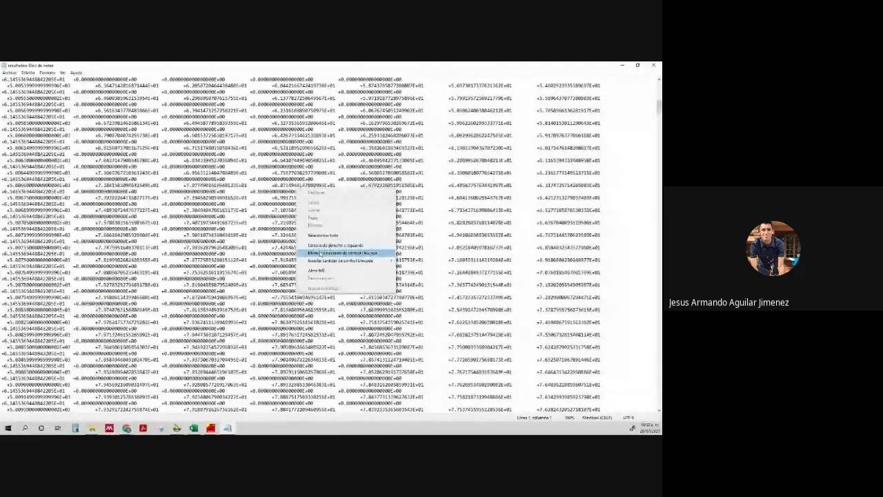
click(322, 236)
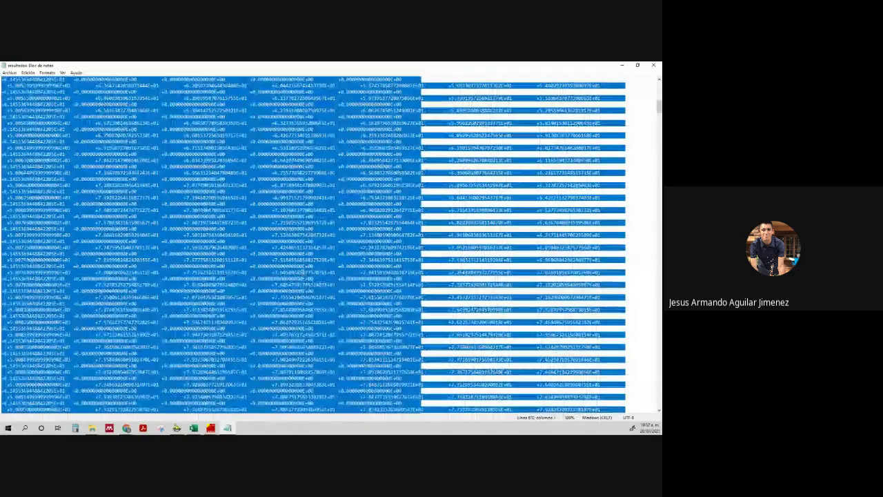
click(194, 428)
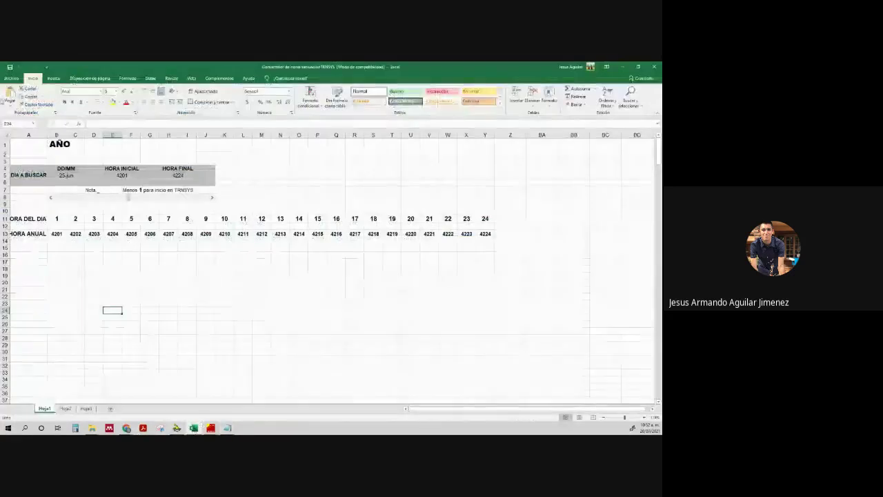
click(11, 78)
click(94, 131)
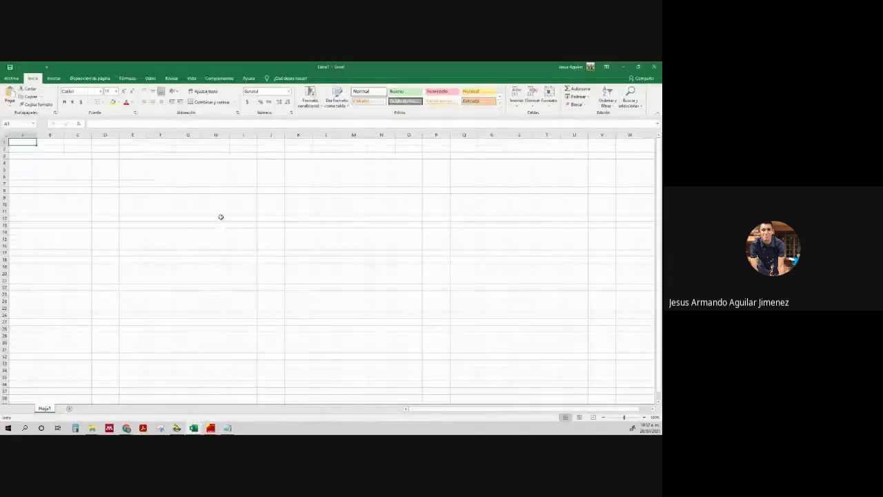
key(ctrl+v)
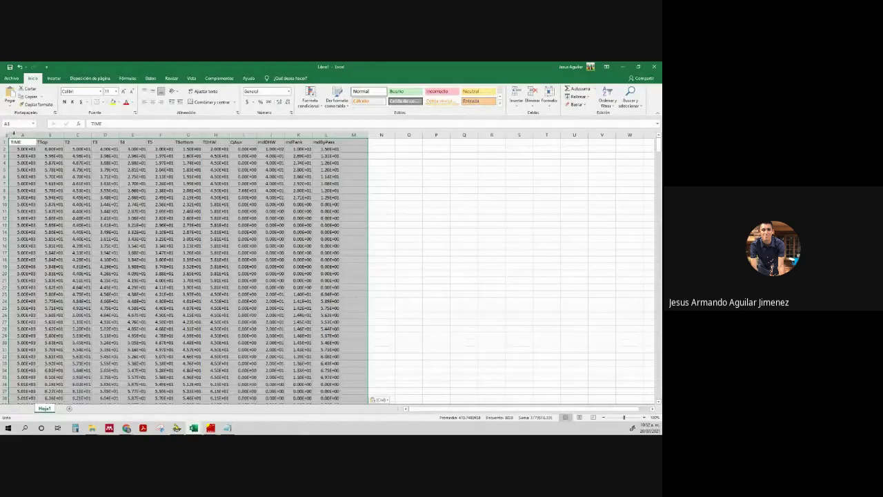
- Apply the comma style number format to all the pasted results and deselect the range
click(268, 102)
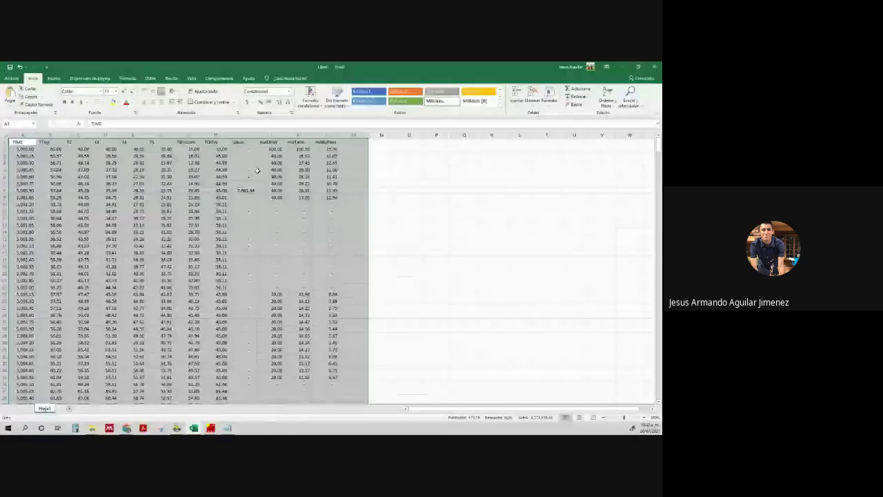
click(387, 229)
click(222, 239)
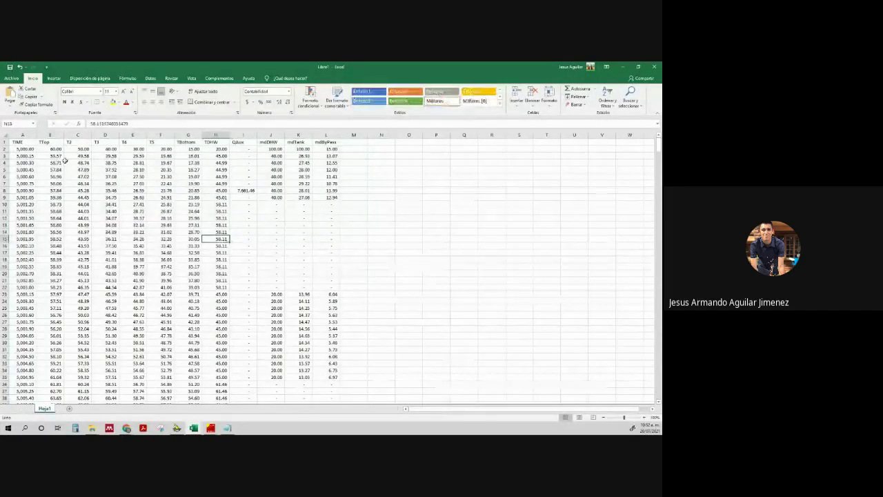
- Examine the time intervals, tank temperatures and flow rate columns in the first rows of the pasted results
click(23, 149)
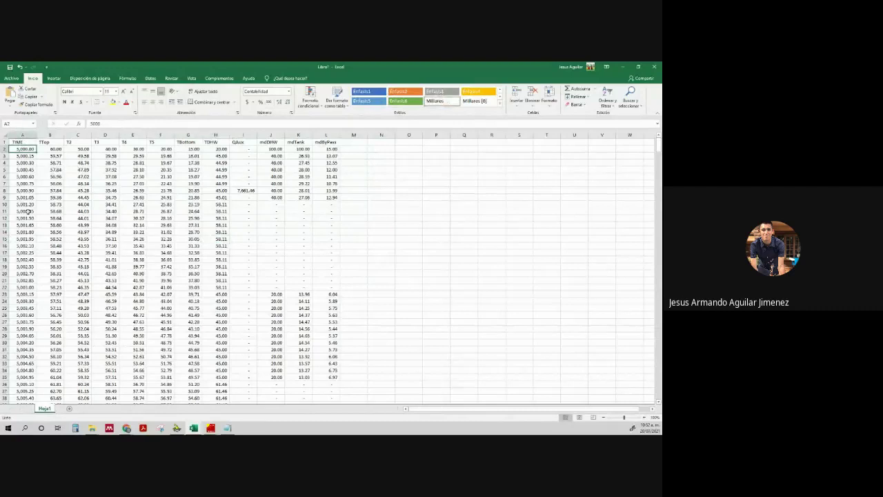
click(28, 157)
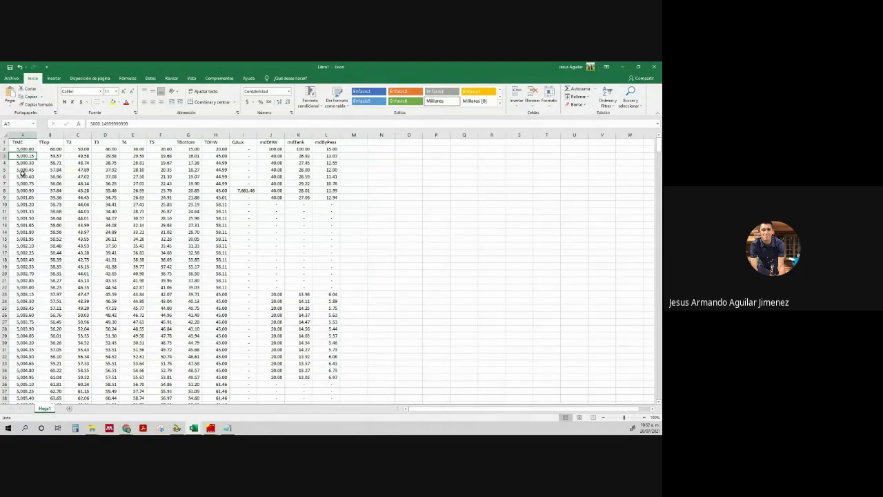
click(24, 177)
click(50, 150)
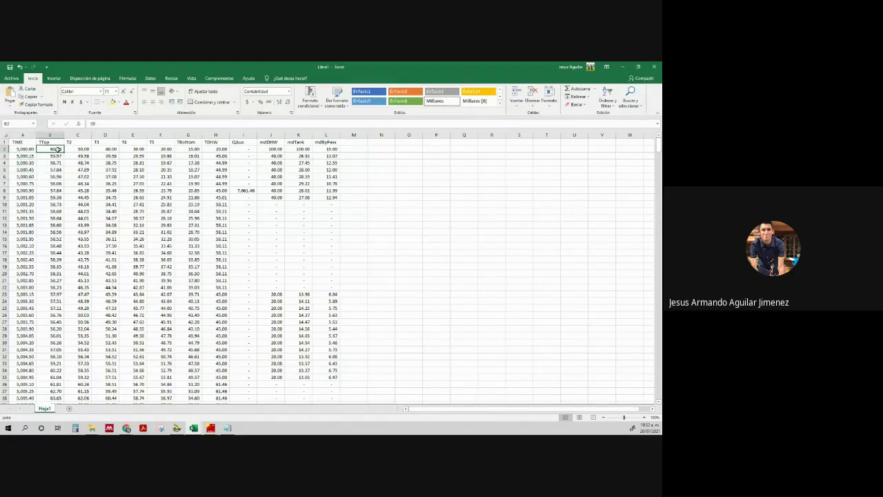
key(Right)
key(Right)
key(Right)
key(Right)
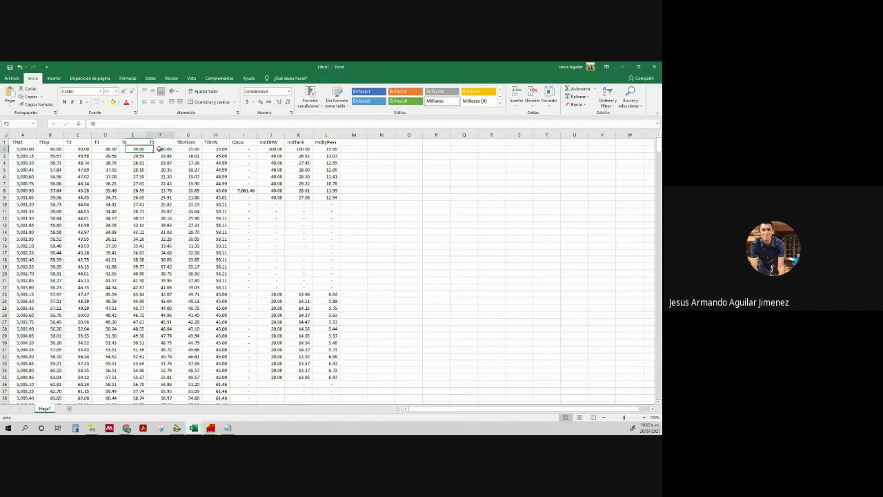
click(261, 199)
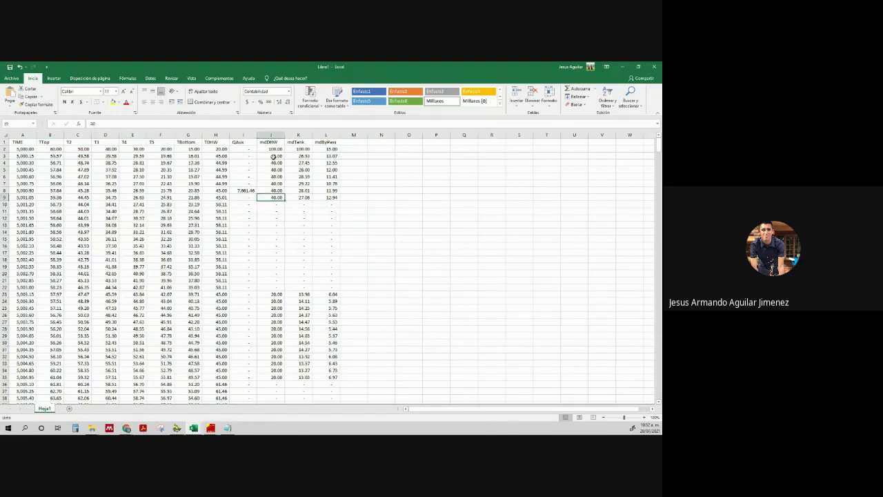
- Review the rest of the pasted results down to the time value in the last row
scroll(159, 287, down, 20)
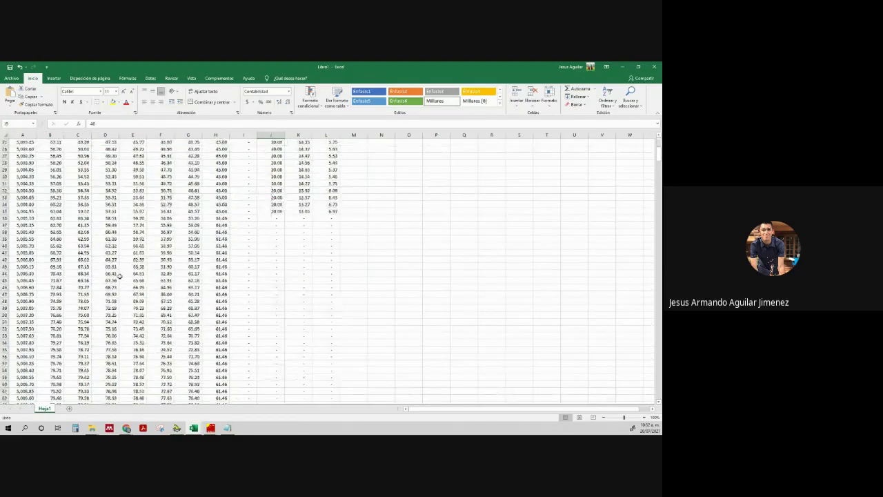
scroll(205, 274, down, 20)
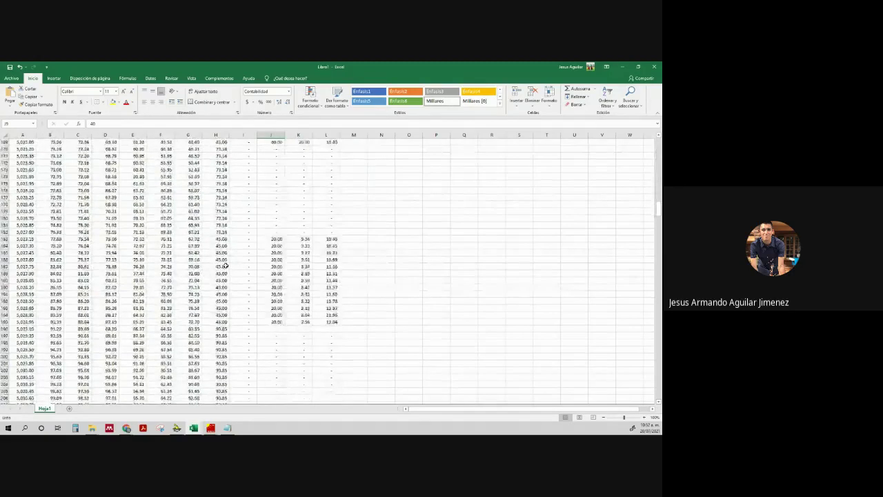
scroll(94, 258, down, 20)
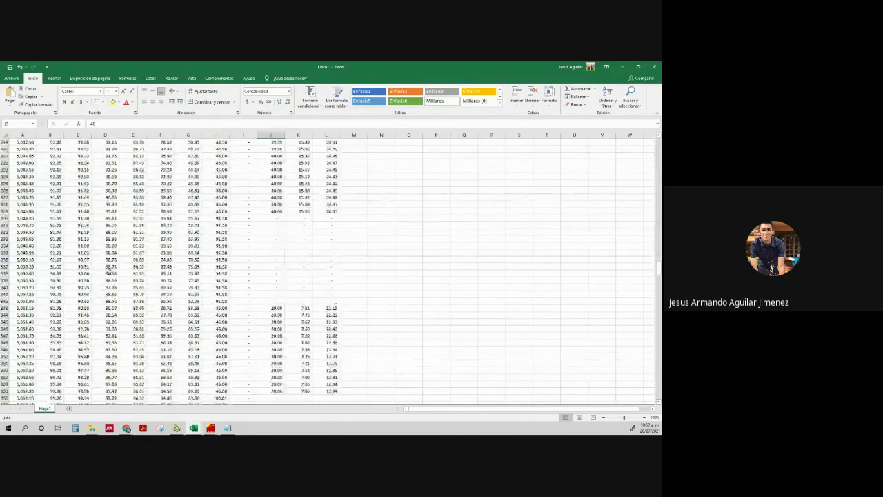
scroll(108, 257, down, 20)
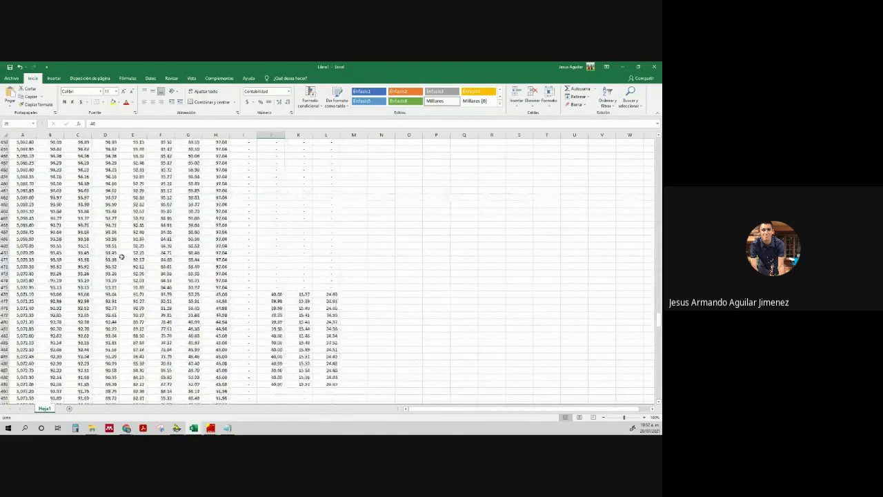
scroll(72, 259, down, 7)
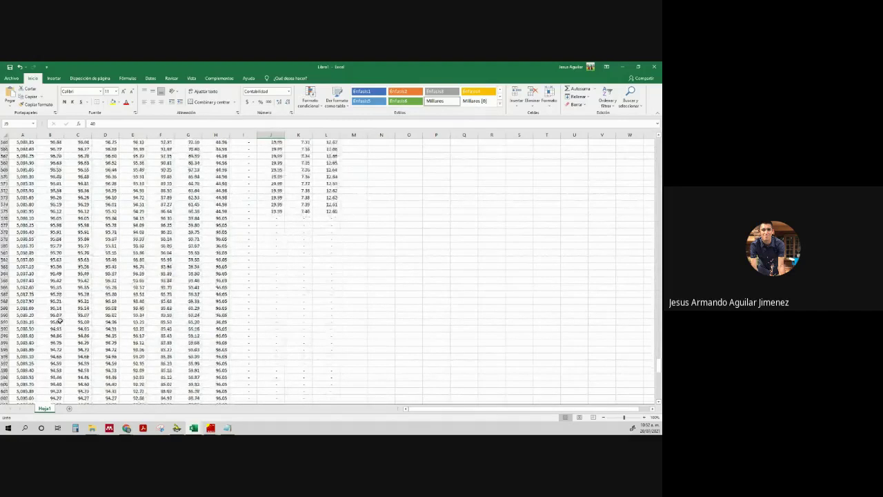
click(26, 267)
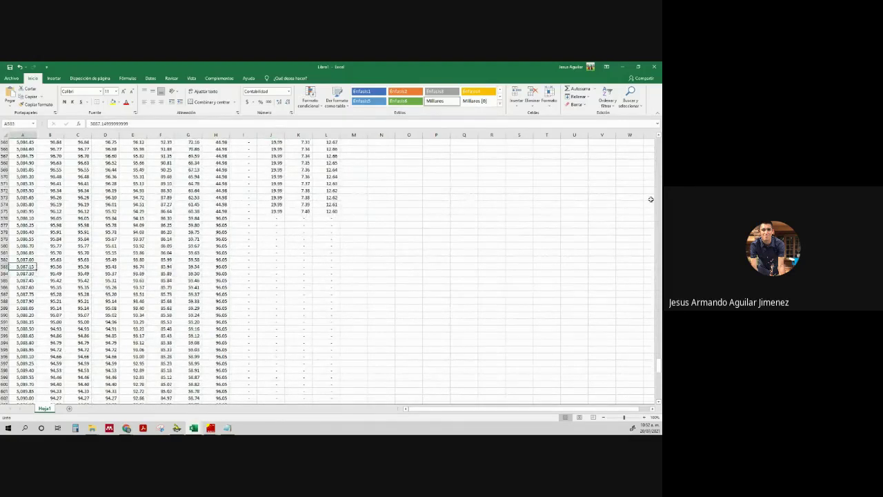
drag(659, 369, 659, 392)
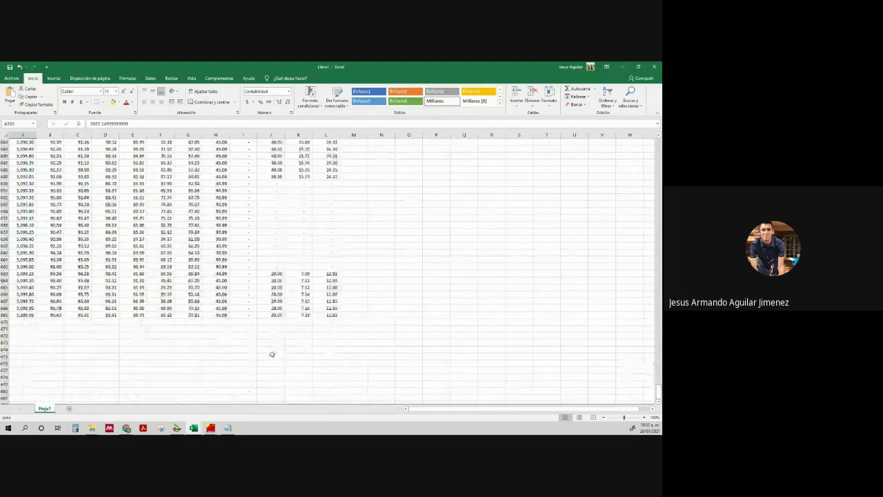
scroll(272, 355, down, 5)
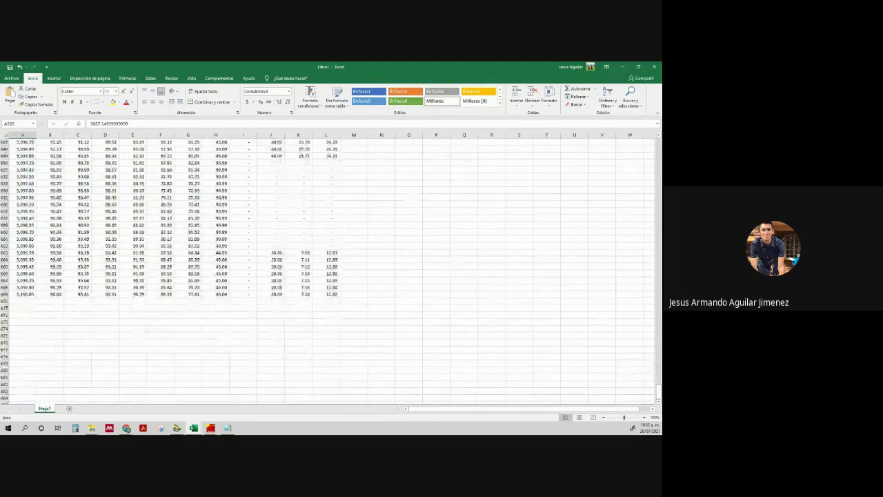
click(26, 293)
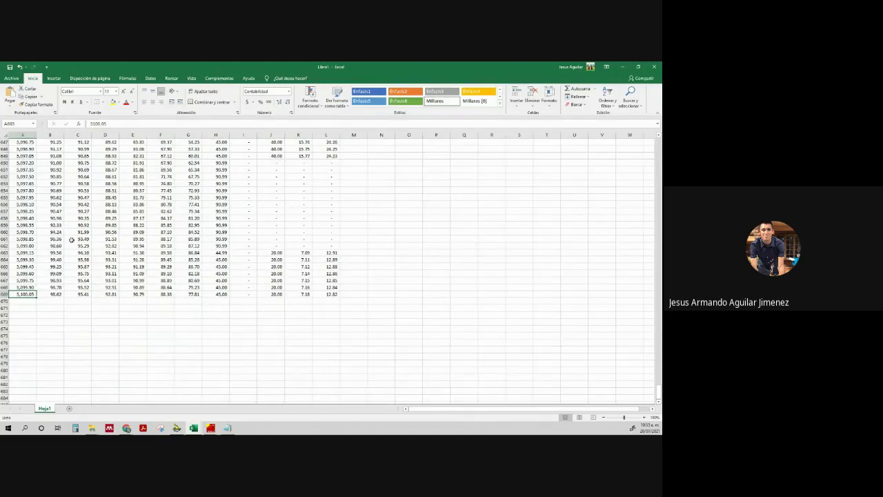
- Leave the workbook, switch to Trnsys Simulation Studio, set the simulation time step to 1 in the global settings and close them
click(654, 66)
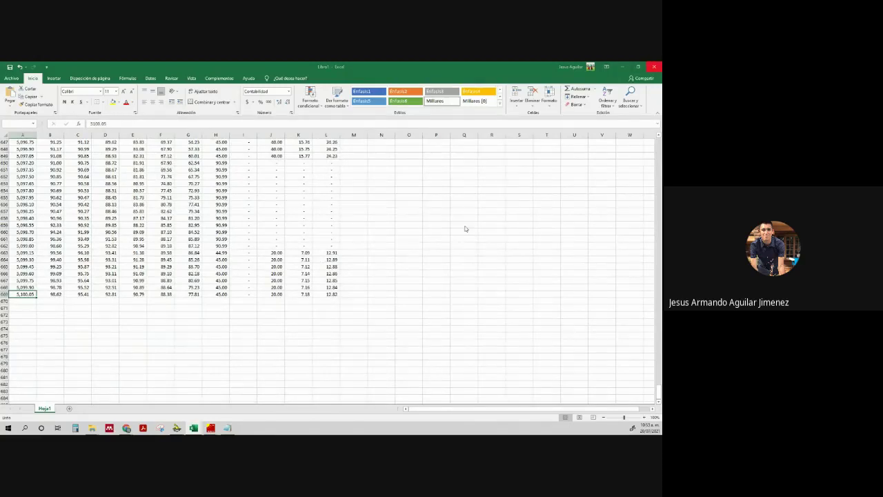
click(387, 282)
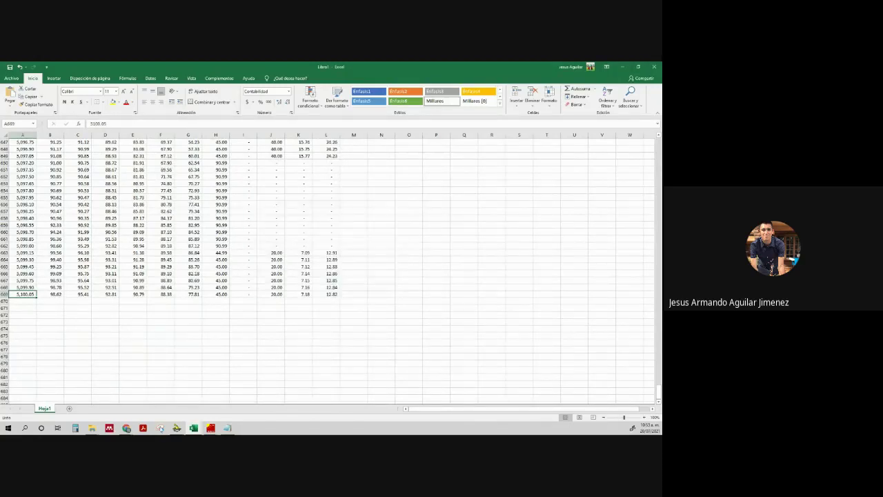
click(177, 429)
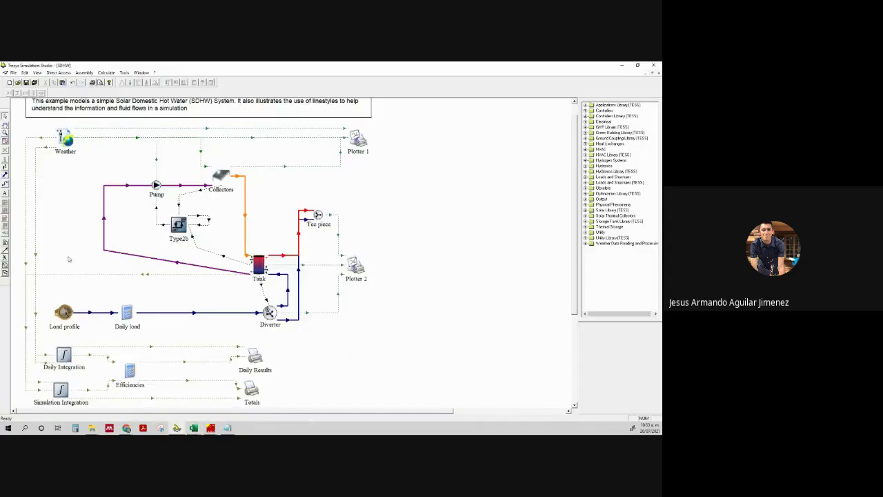
click(5, 242)
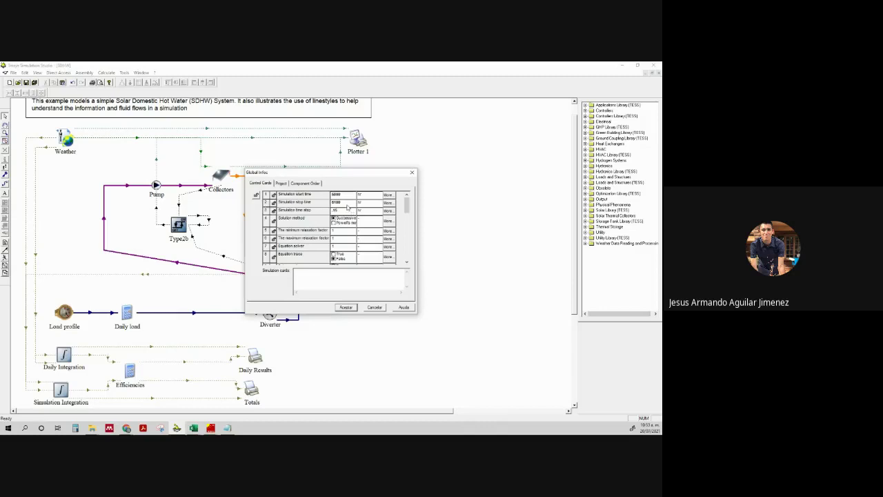
click(345, 212)
text(1)
click(412, 172)
- Run the simulation with the online plotter kept open, view the tank temperatures and heat transfer plot, and minimize the plot window
click(5, 259)
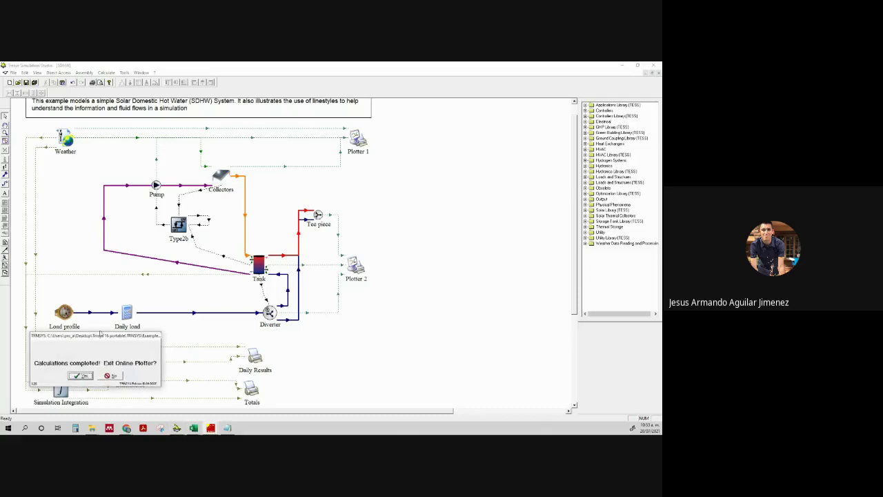
click(110, 376)
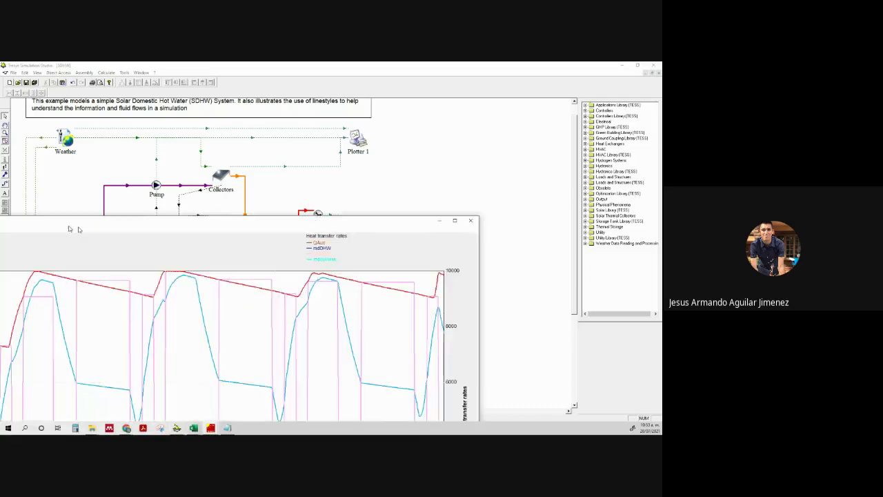
mouse_move(210, 428)
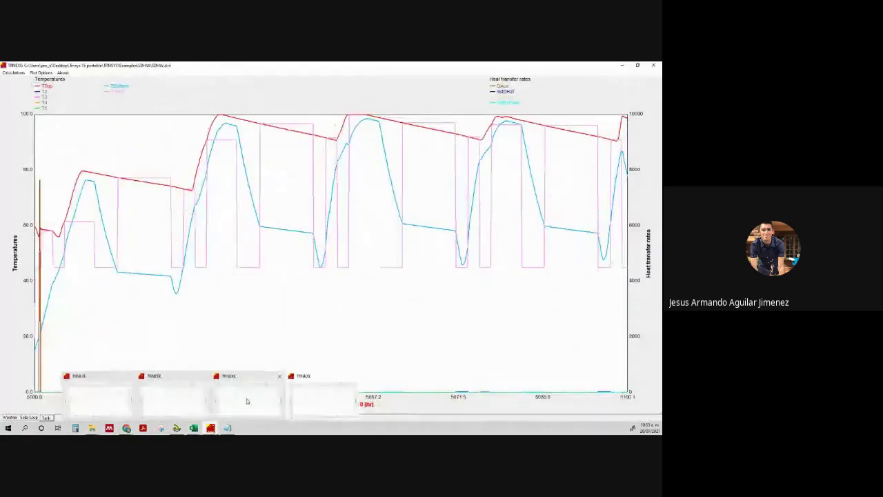
mouse_move(262, 398)
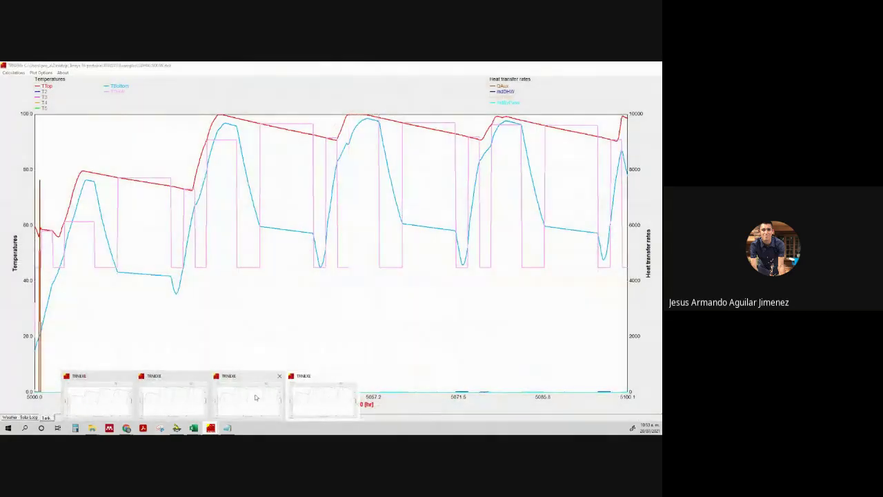
mouse_move(322, 399)
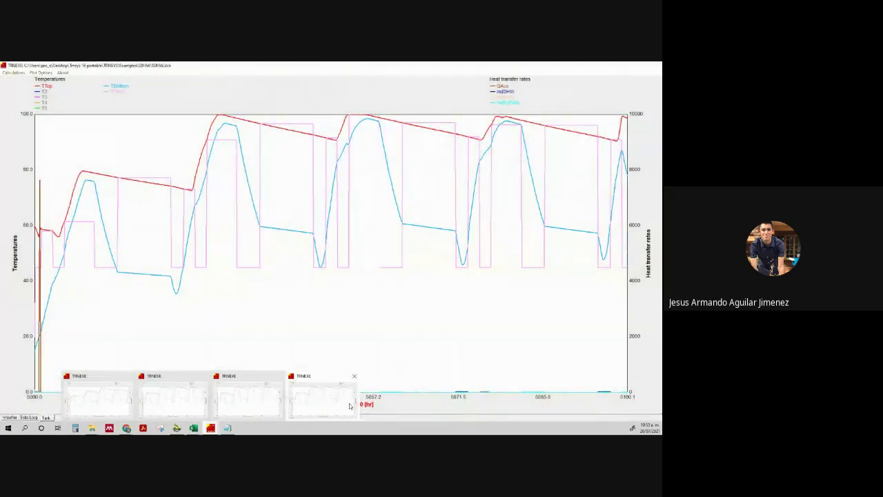
click(269, 400)
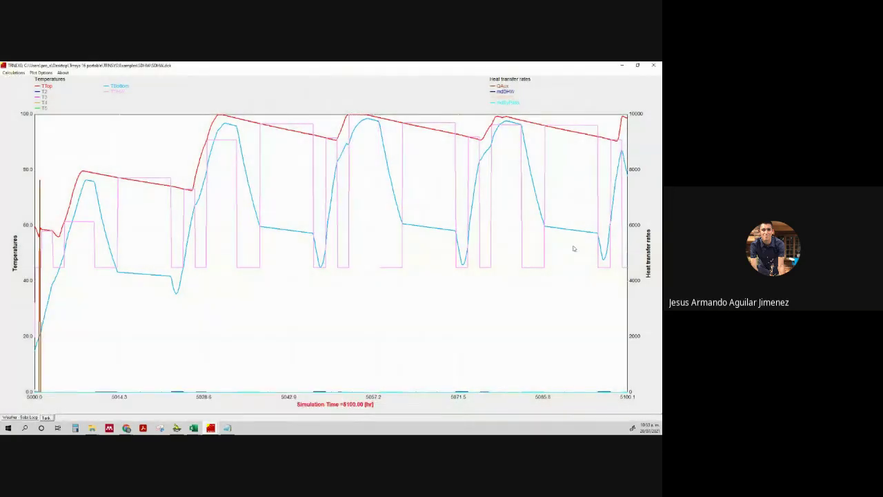
click(623, 64)
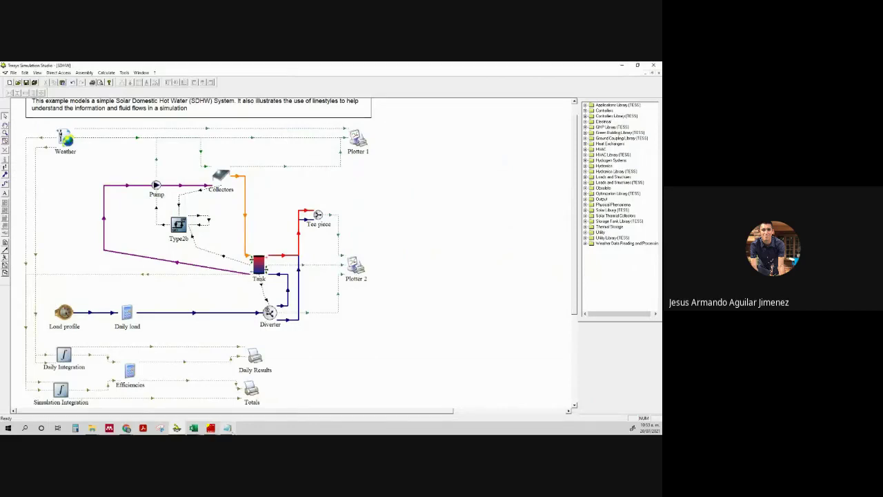
- Close the old resultados text file, rerun the simulation without exiting the online plotter, and dismiss the plot window
click(227, 428)
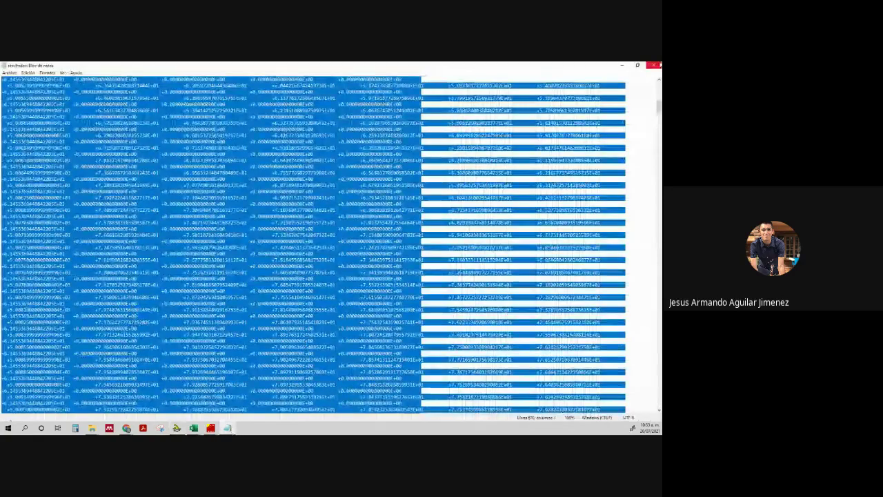
key(alt+F4)
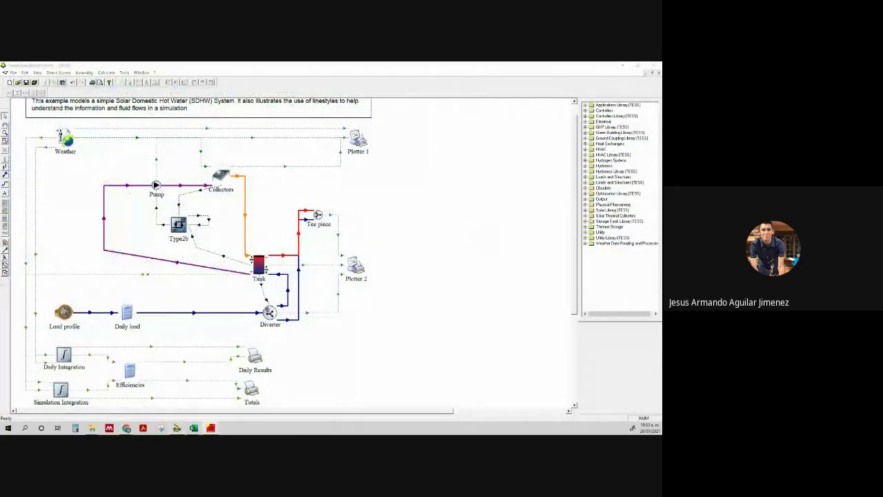
click(121, 376)
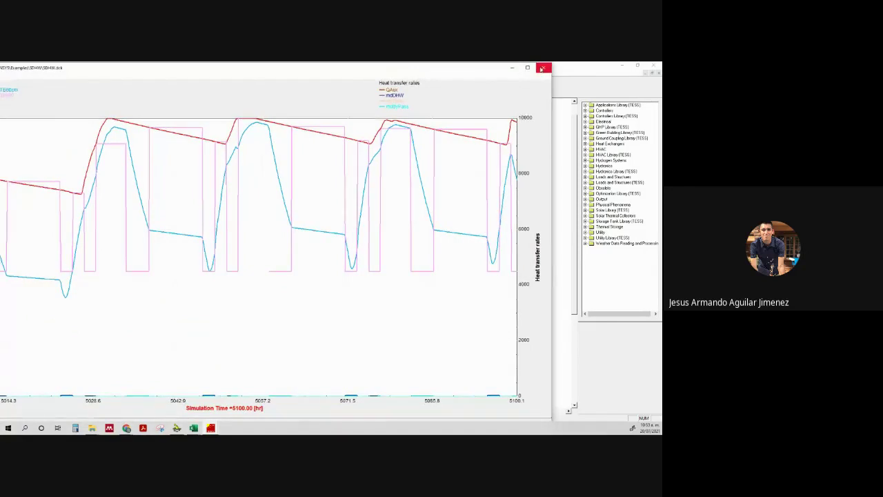
click(536, 66)
- Open the resultados file from the Escritorio folder in Bloc de notas, copy all its contents and minimize it
mouse_move(92, 428)
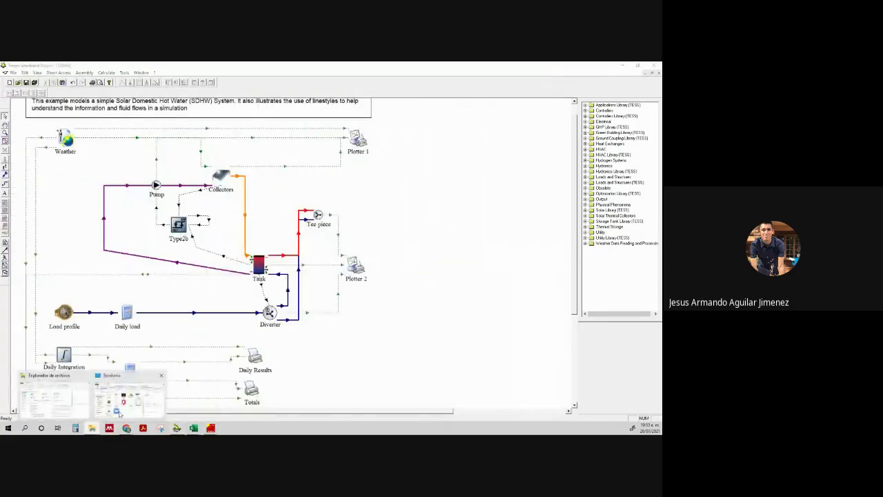
click(120, 414)
double_click(363, 214)
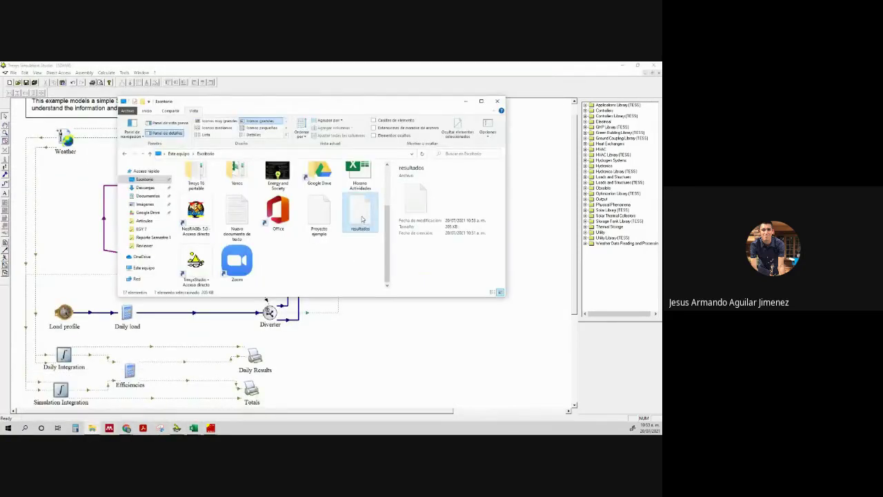
click(304, 199)
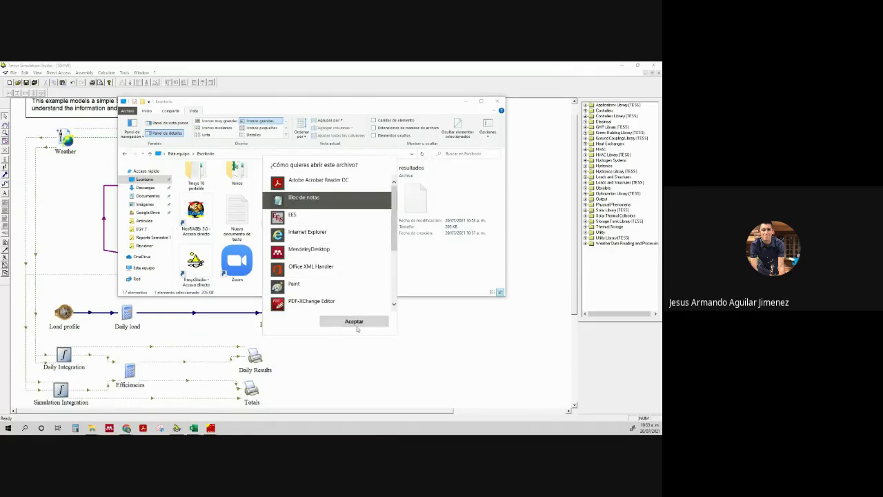
click(357, 323)
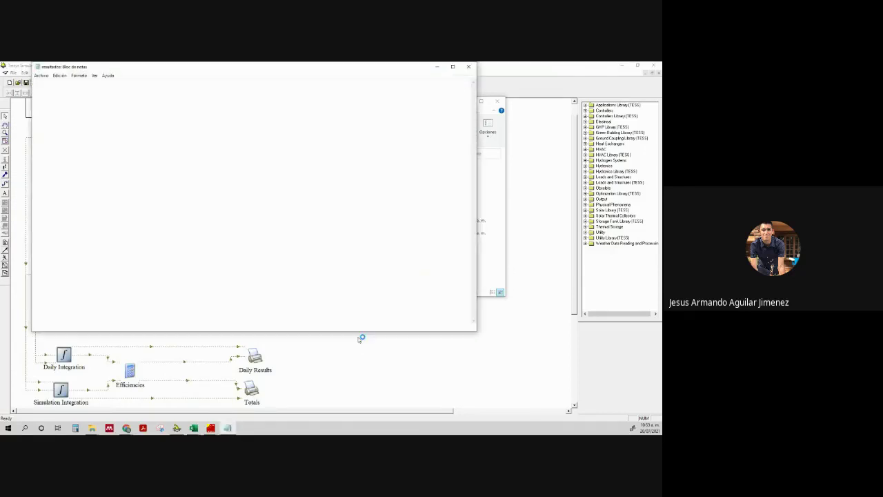
right_click(207, 178)
click(217, 225)
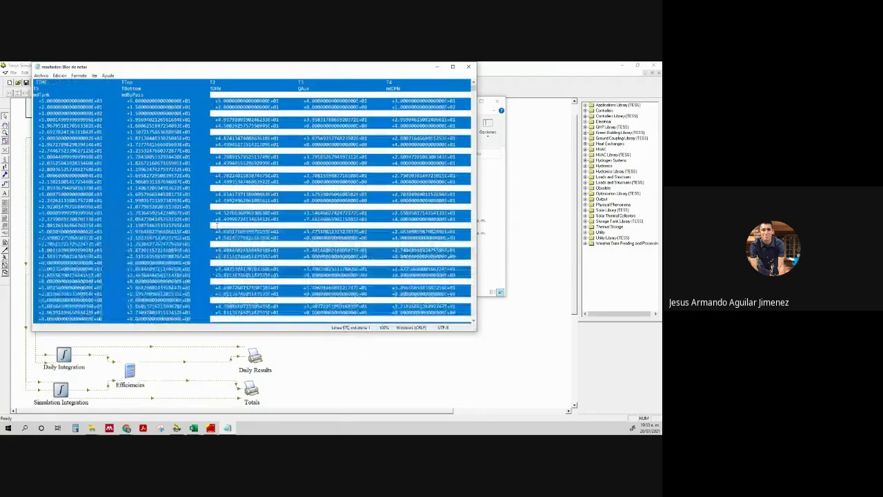
click(437, 67)
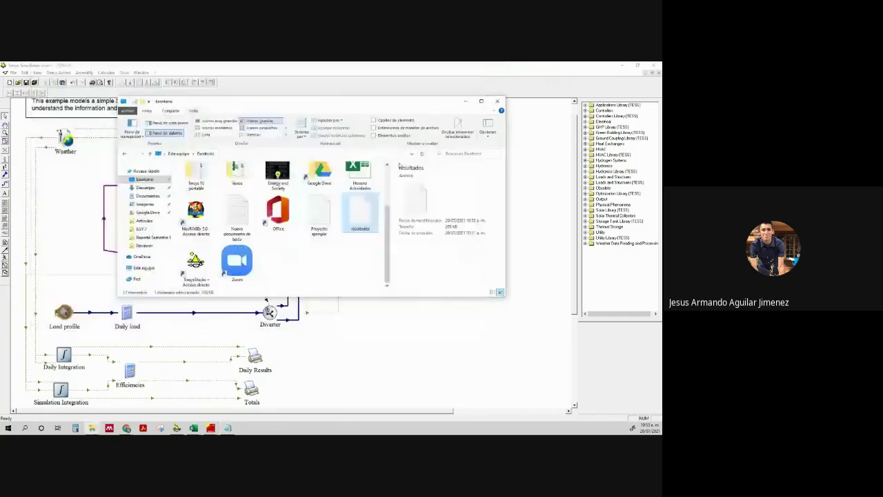
- Paste the copied results into a new sheet, Hoja2, of the Libro1 workbook and apply the comma style number format
click(193, 428)
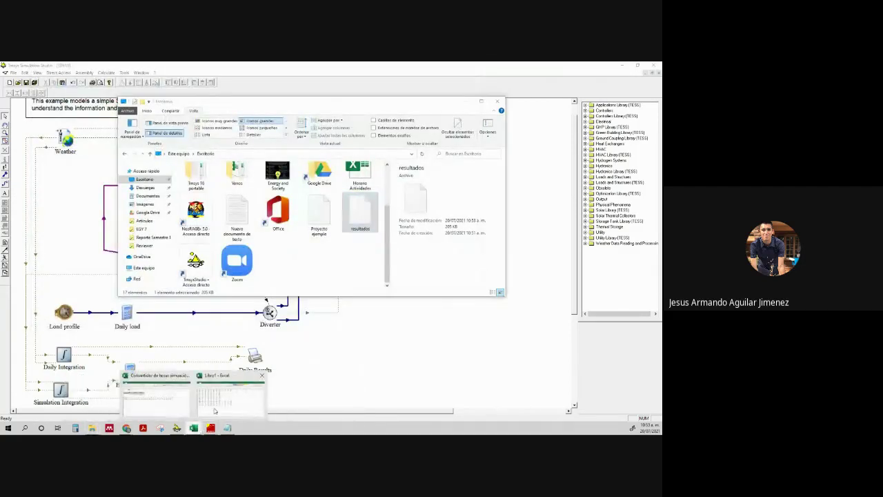
click(220, 383)
click(69, 408)
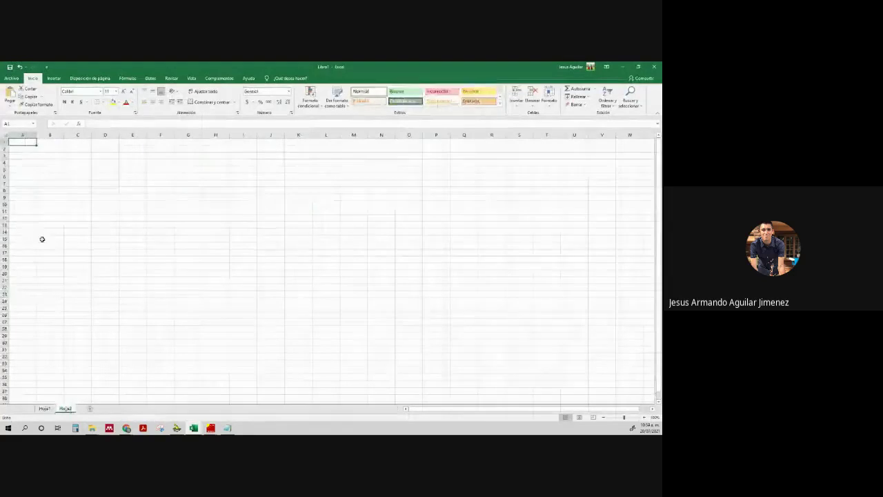
key(ctrl+v)
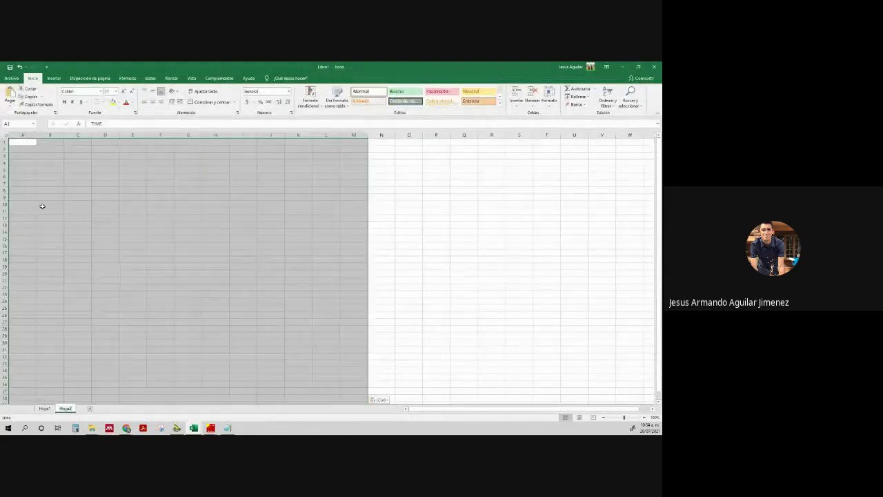
click(270, 225)
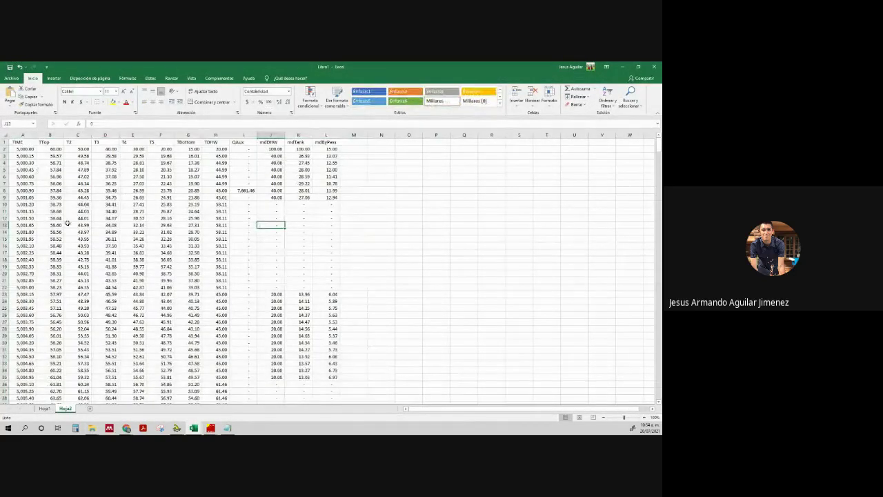
- Examine the time intervals down the rows of Hoja2 and leave the workbook
scroll(67, 223, down, 20)
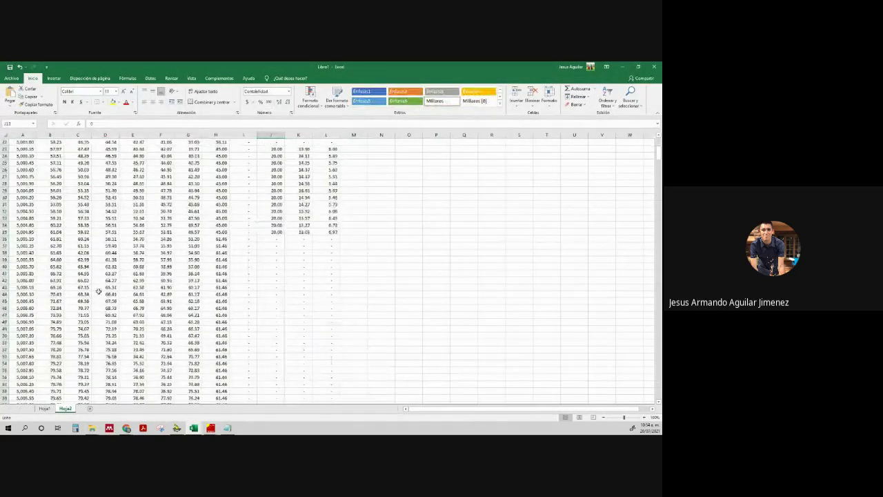
click(654, 69)
click(383, 283)
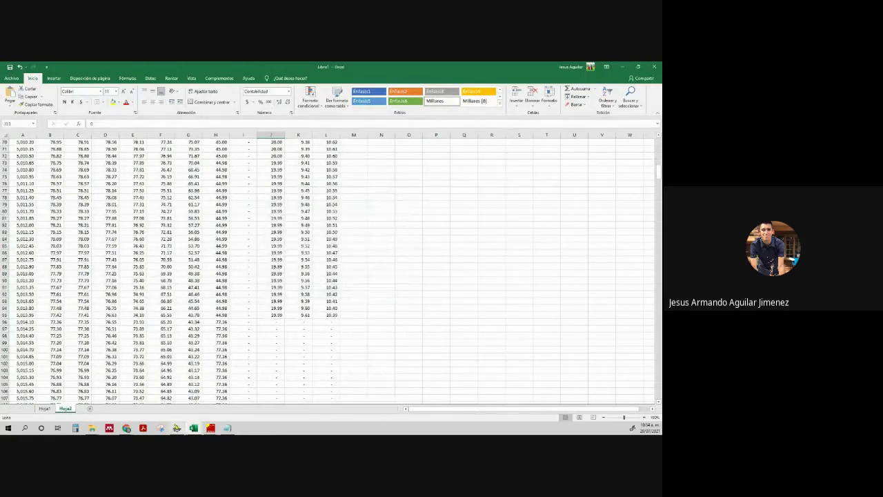
- Switch to Trnsys Simulation Studio, set the simulation time step to 1 in the global settings and accept the change
click(177, 429)
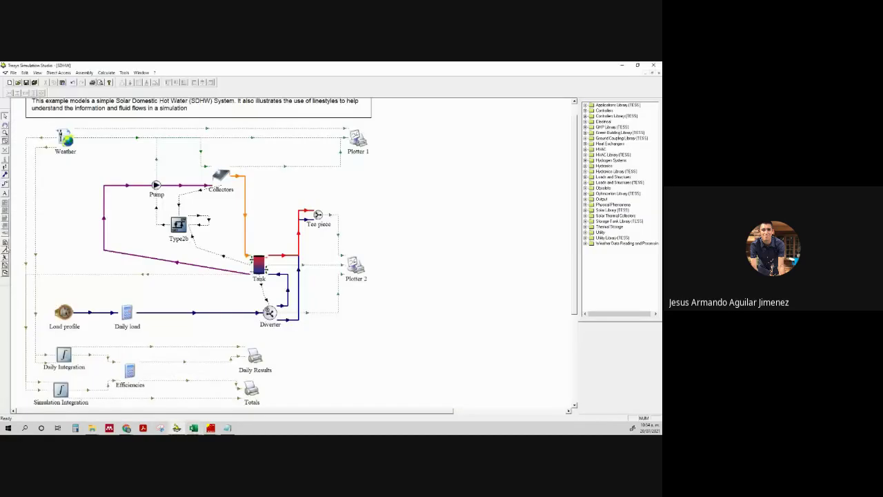
click(6, 242)
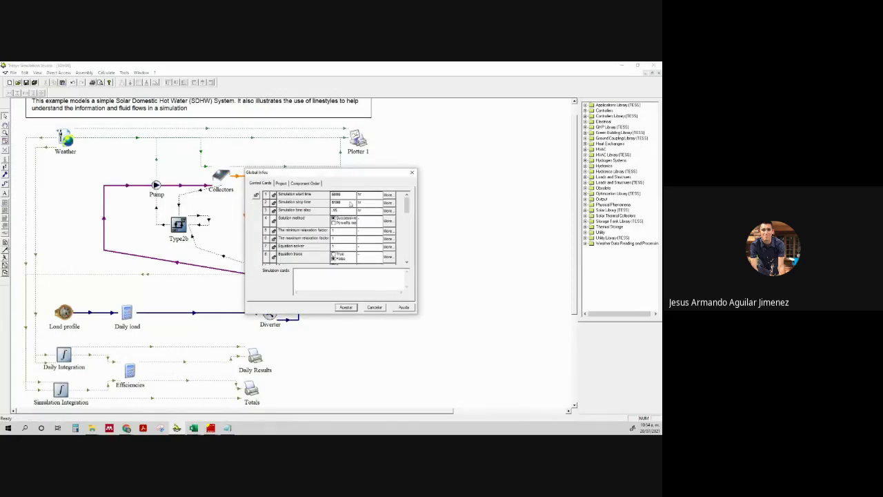
click(344, 211)
text(1)
click(346, 307)
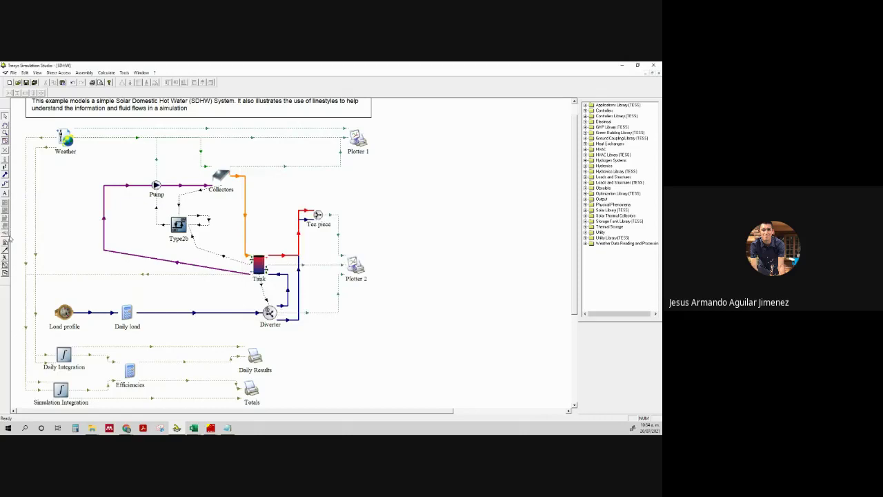
- Close the outdated resultados text file and rerun the simulation with the new time step, keeping the online plotter open
click(228, 429)
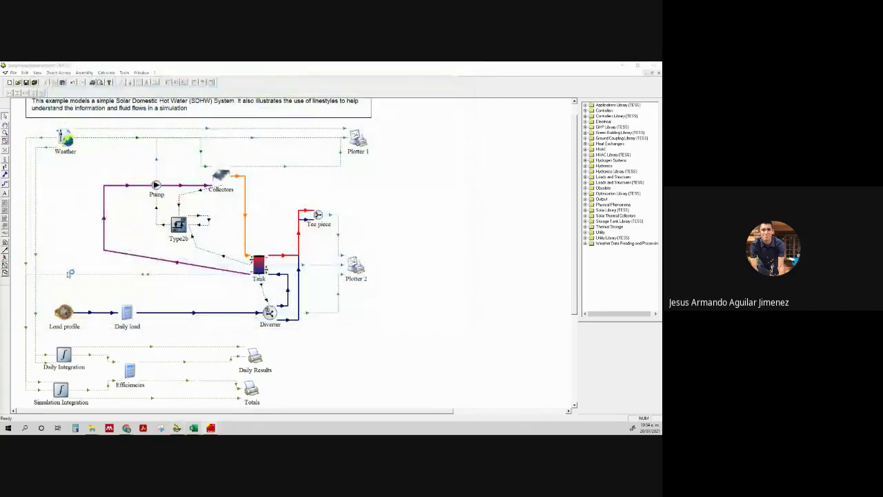
click(110, 376)
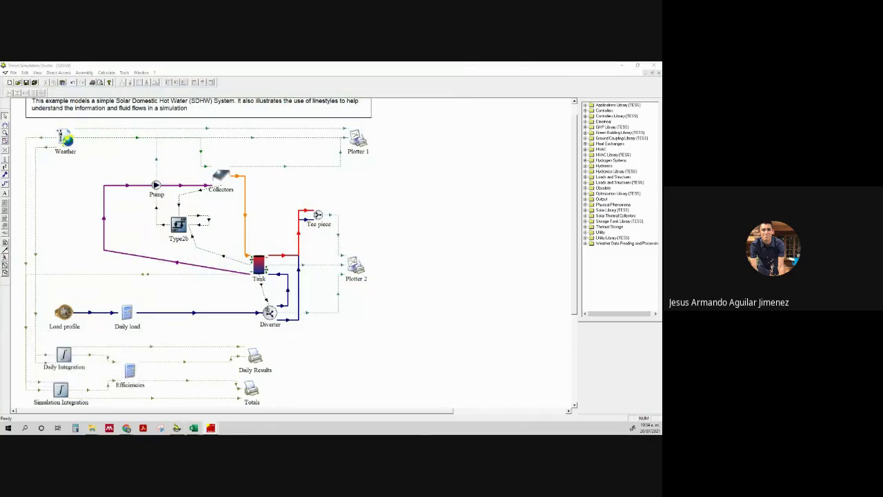
- Reopen the regenerated resultados file from the Escritorio folder in Bloc de notas and copy its entire text
mouse_move(92, 428)
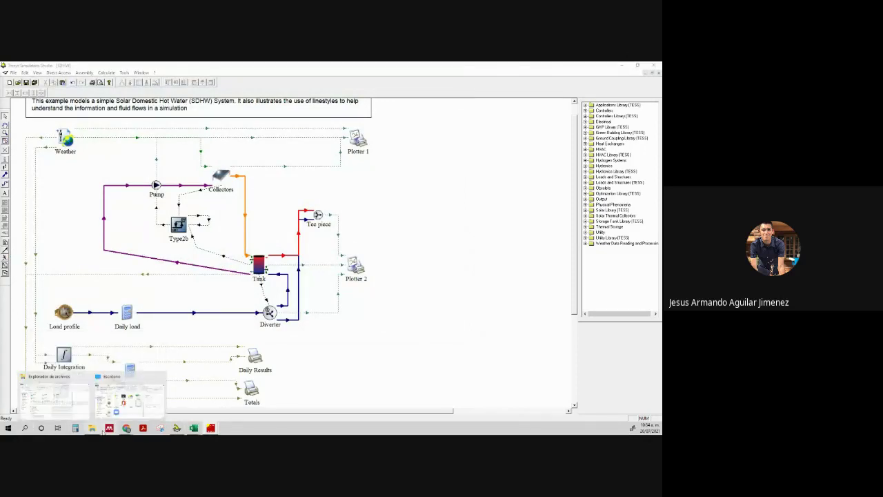
click(129, 397)
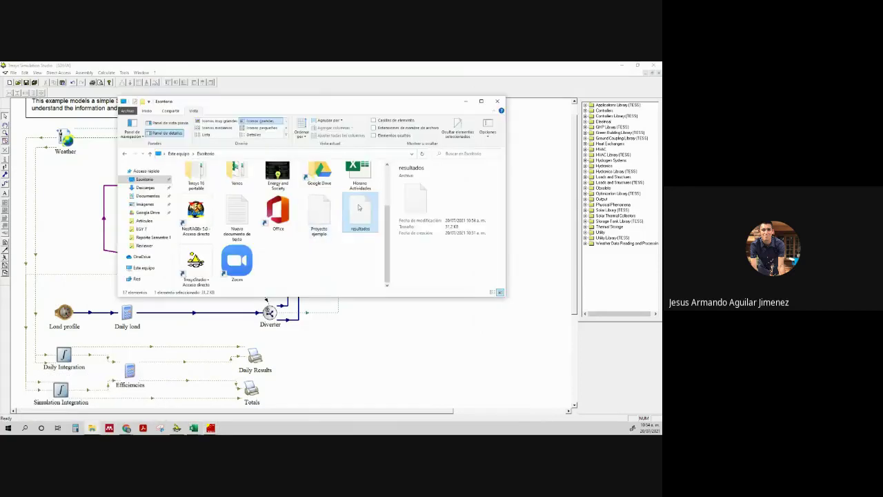
double_click(341, 209)
click(329, 200)
click(352, 319)
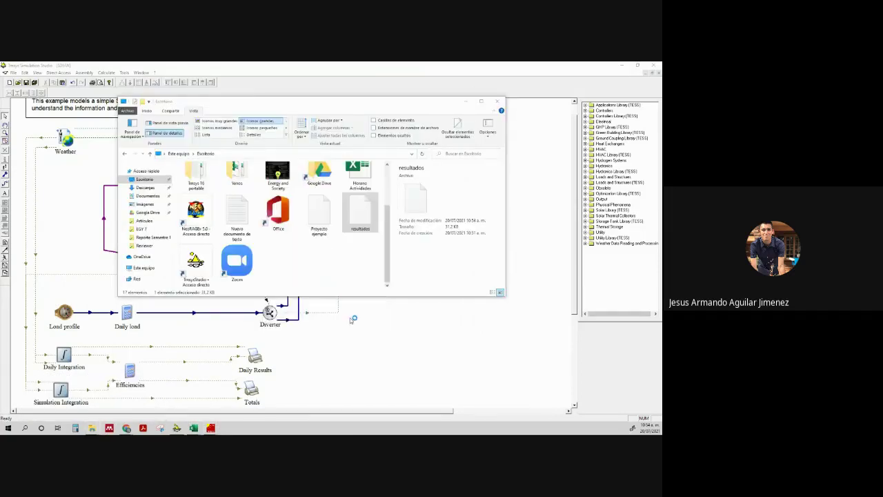
right_click(159, 140)
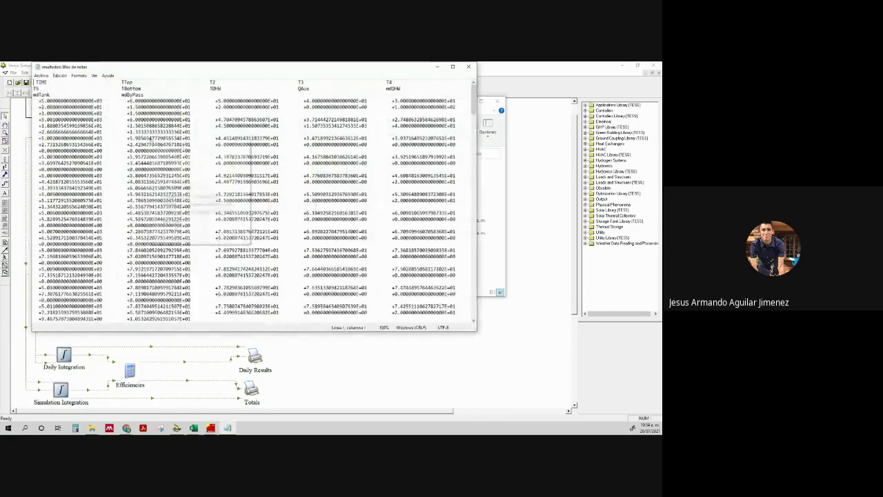
click(182, 187)
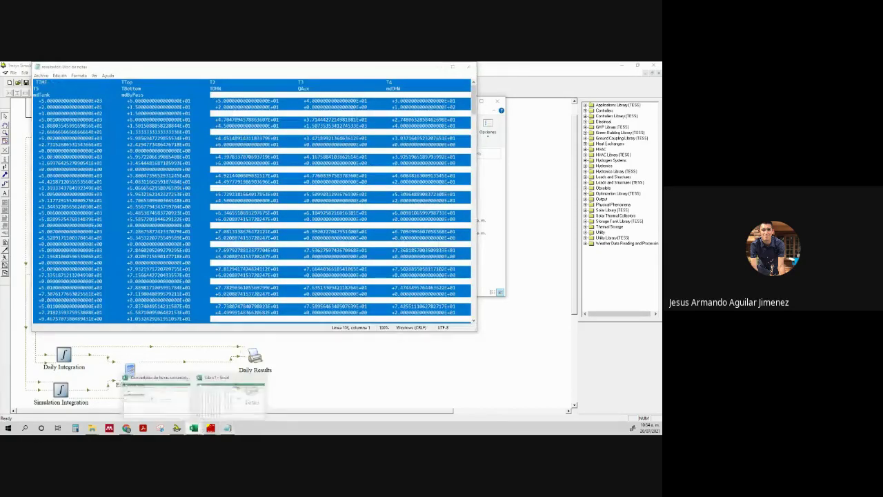
- Paste the new results into an added sheet, Hoja3, of Libro1, apply the comma style format and select the first time value
click(167, 372)
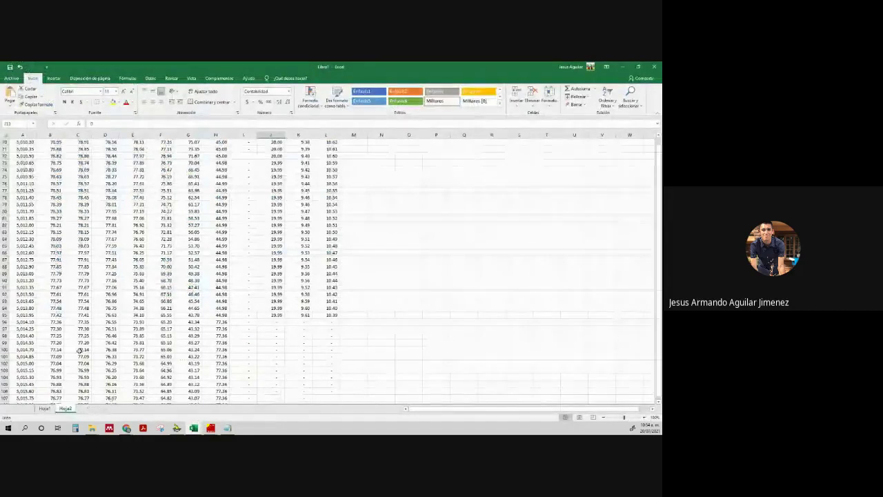
click(89, 409)
key(ctrl+v)
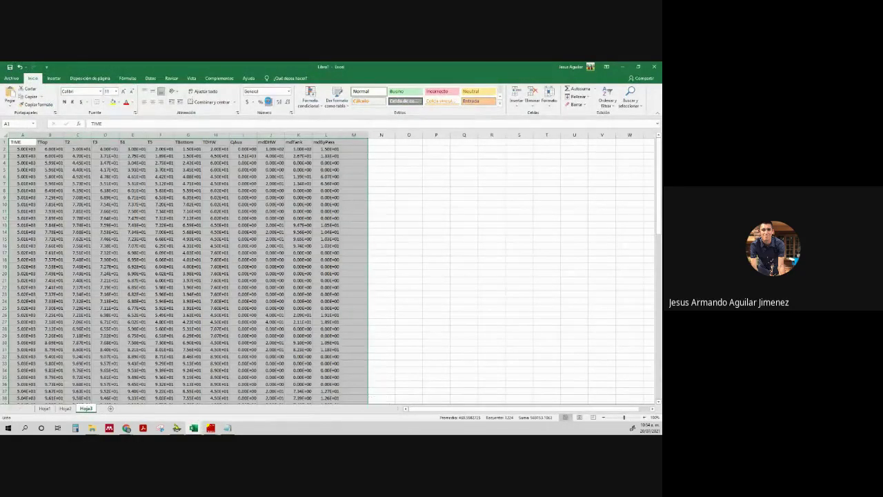
click(269, 103)
click(133, 232)
click(31, 151)
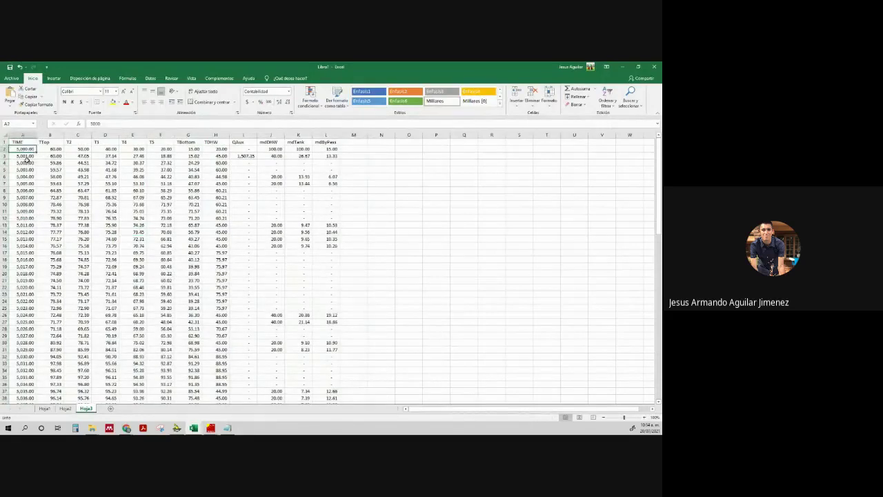
- Examine the time values and result columns in Hoja3 from the first row to the last
key(Down)
key(Down)
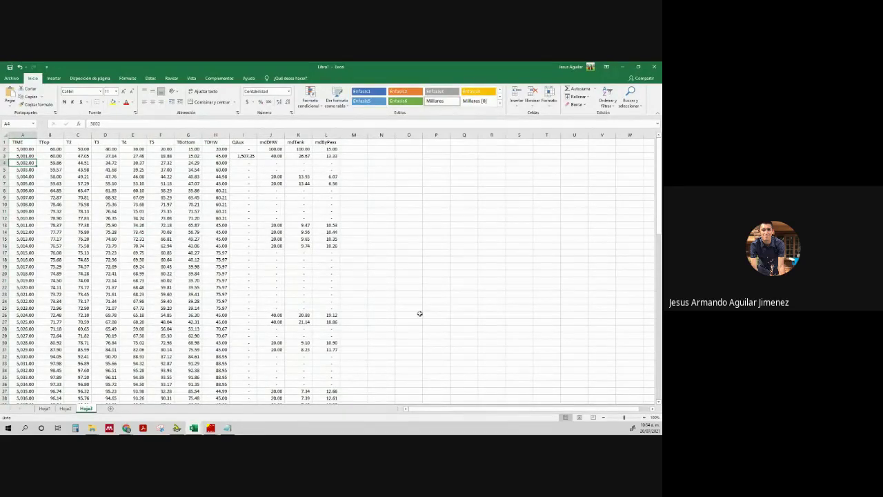
scroll(420, 314, down, 20)
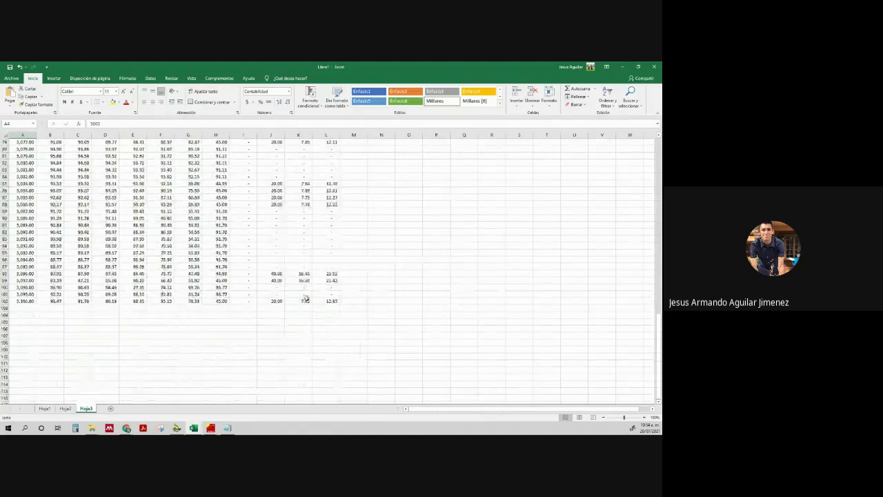
scroll(310, 294, up, 20)
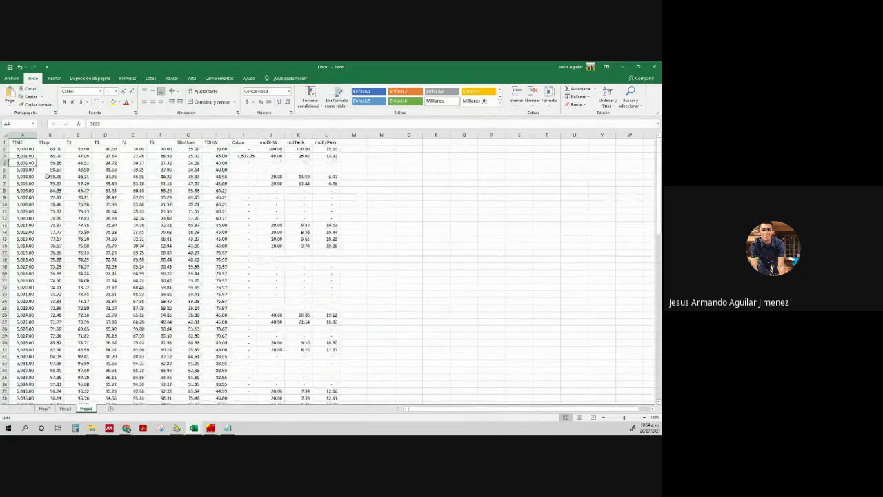
drag(55, 157, 400, 351)
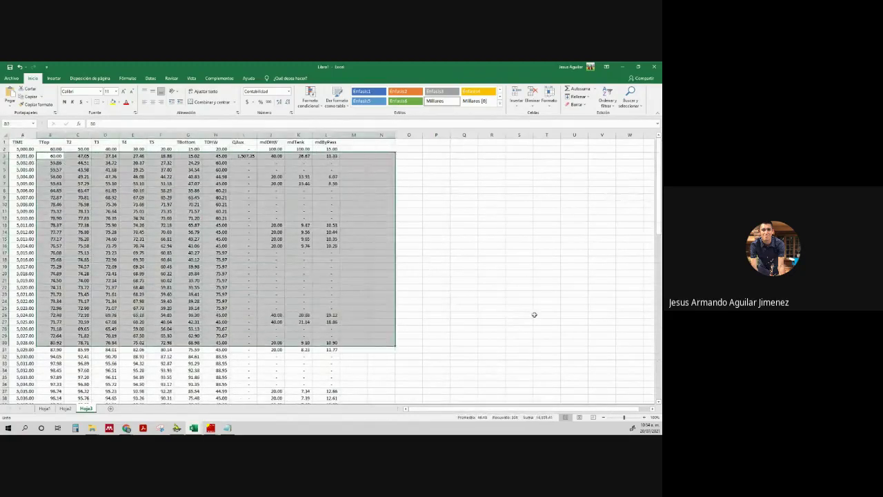
click(547, 315)
- Plot TTop through TBottom against TIME in Hoja3 as an enlarged scatter chart with smooth lines, and delete the chart
click(21, 134)
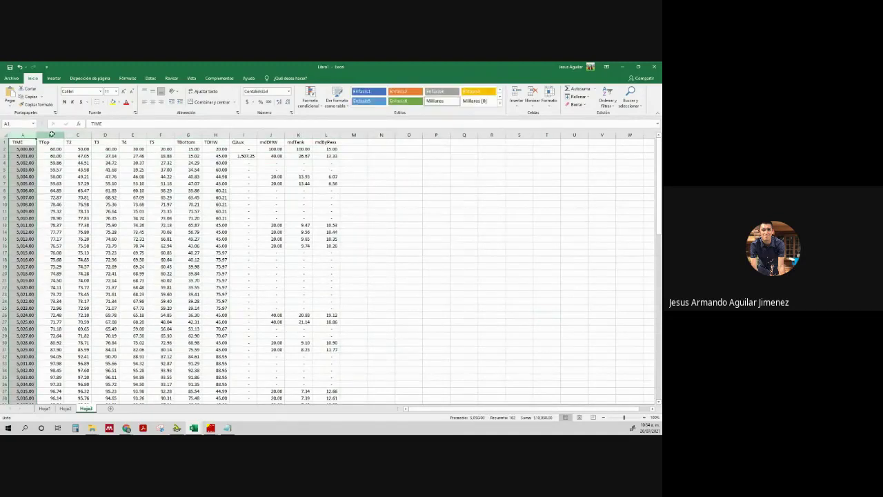
ctrl+click(52, 134)
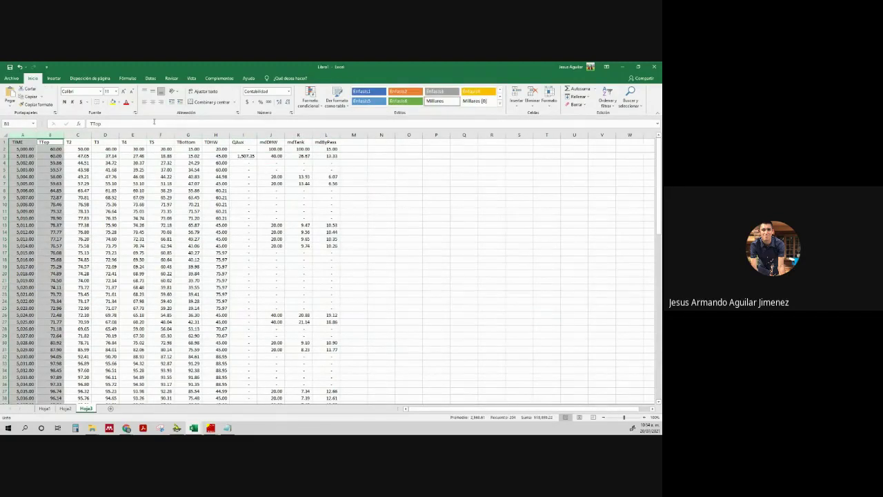
drag(78, 134, 188, 134)
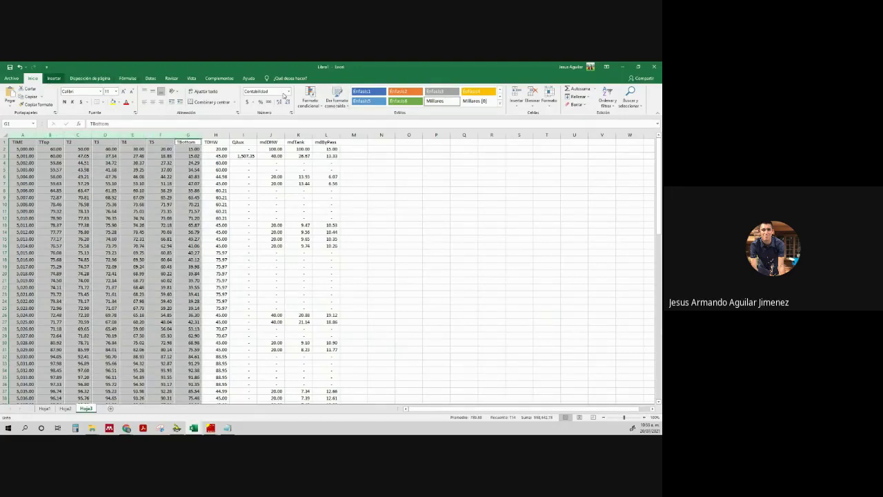
click(54, 78)
click(307, 104)
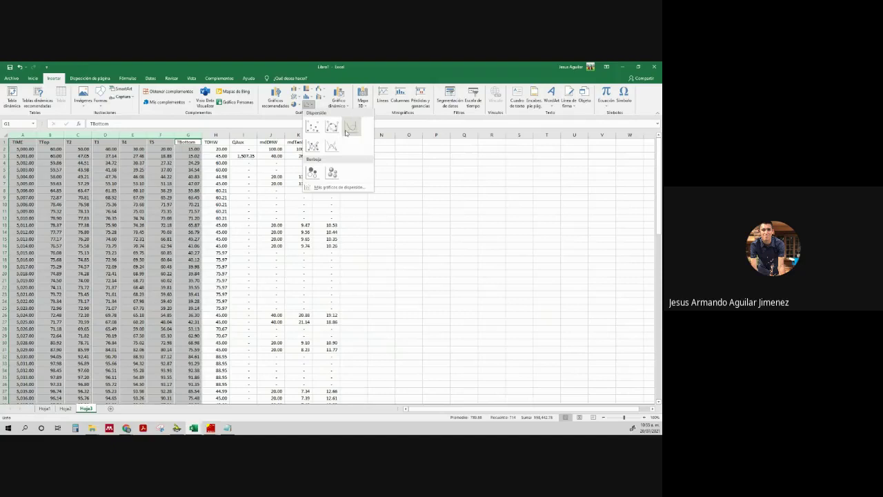
click(349, 127)
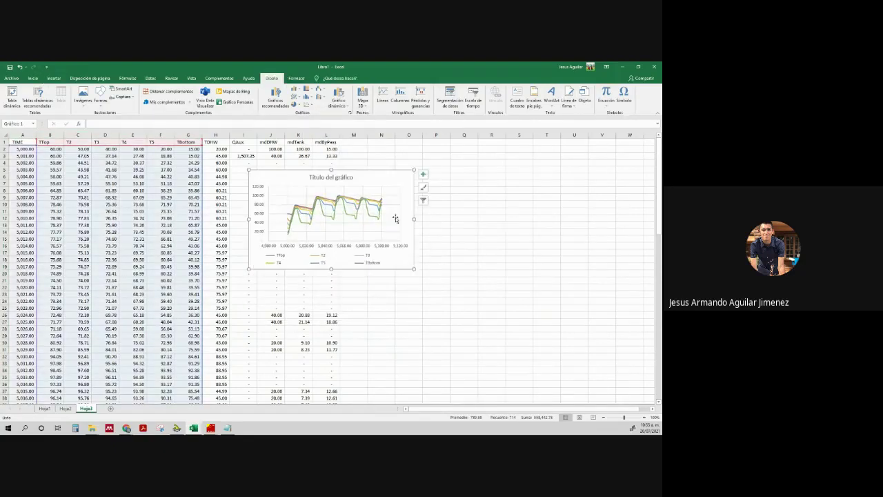
drag(414, 269, 587, 357)
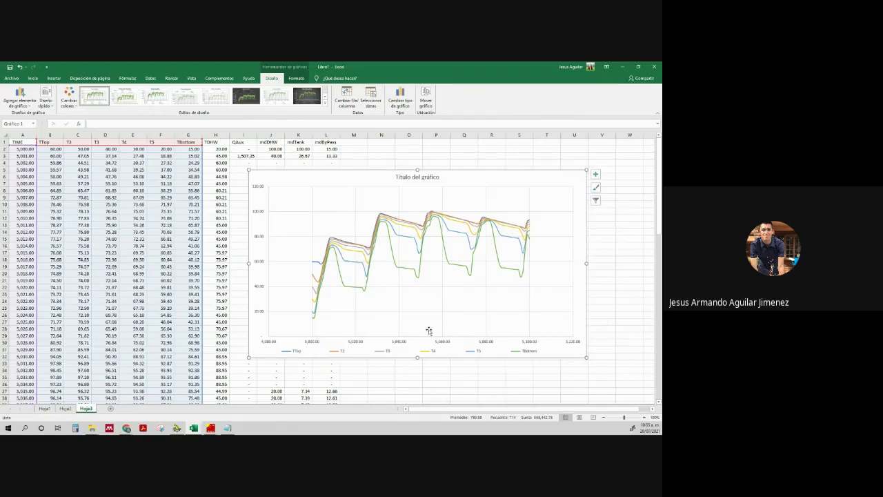
click(262, 351)
key(Delete)
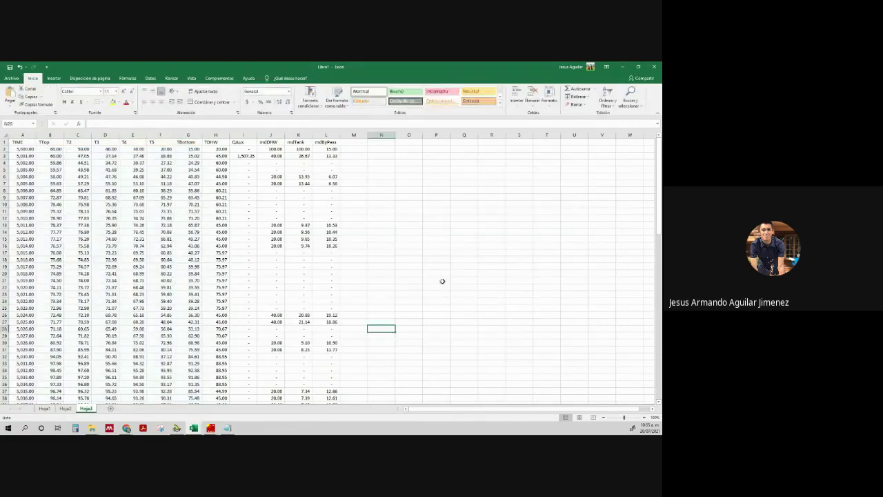
- Close Libro1 without saving it, and clear away the TRNSYS hour-converter workbook and the resultados text file
click(648, 66)
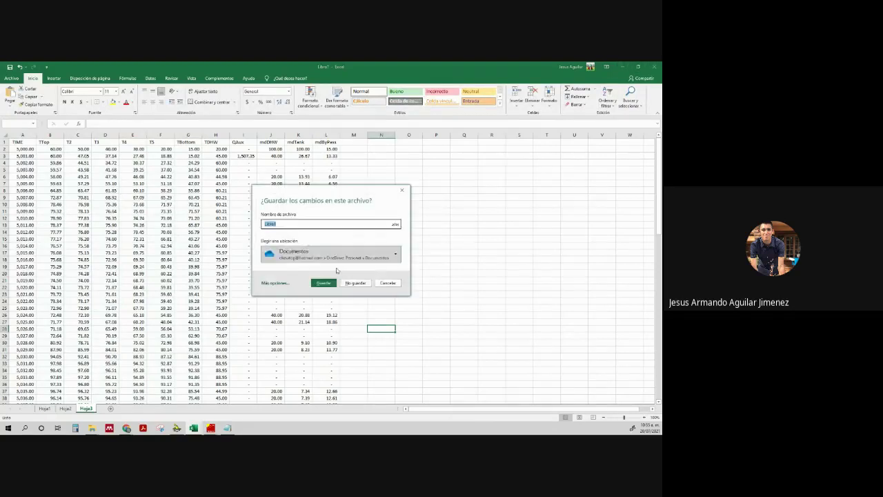
click(356, 283)
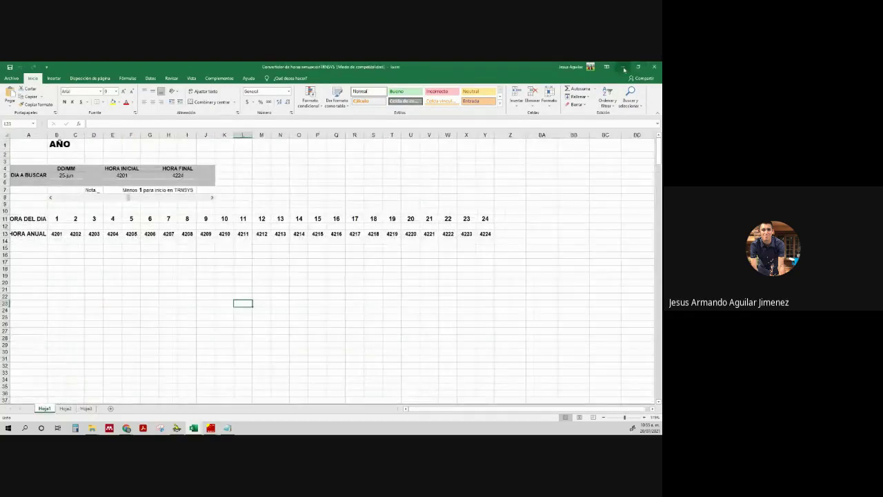
click(621, 67)
click(469, 66)
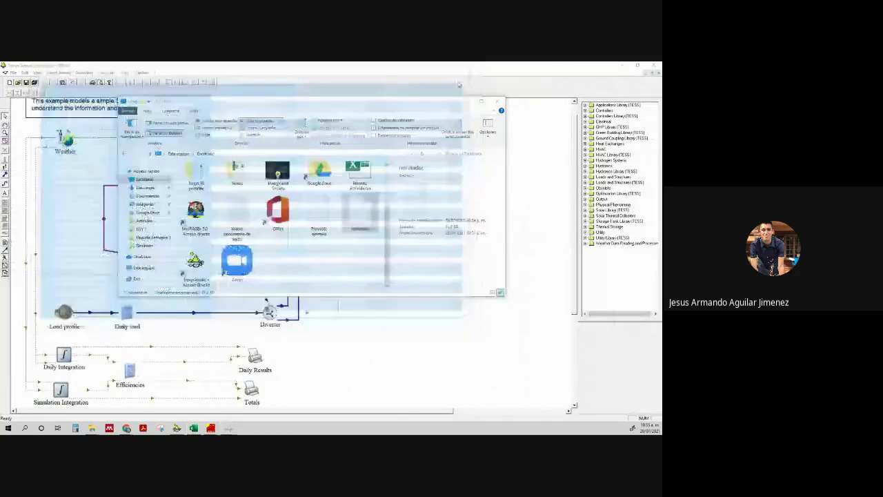